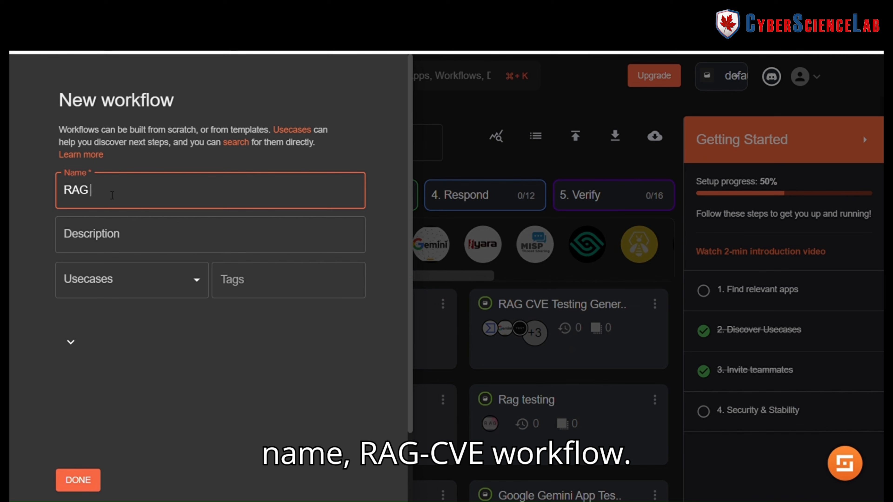
# - Name the new workflow "RAG CVE Workflow" and create it
pyautogui.write('ow')
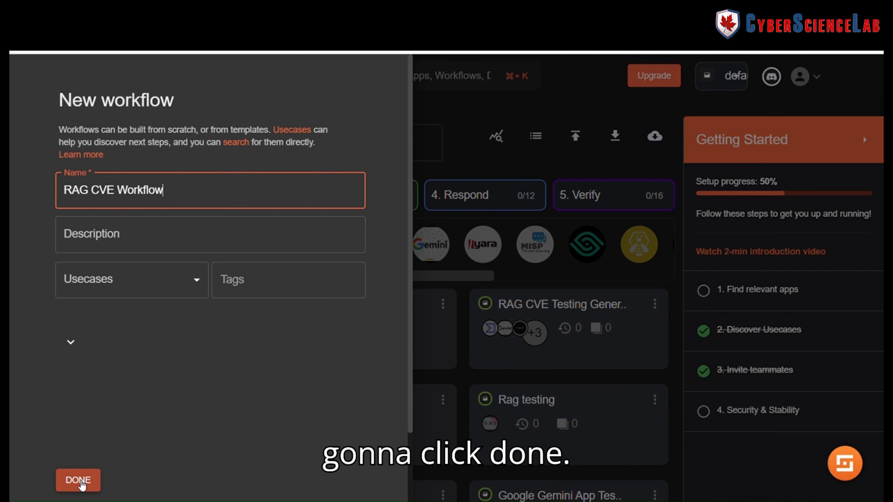
pyautogui.click(79, 479)
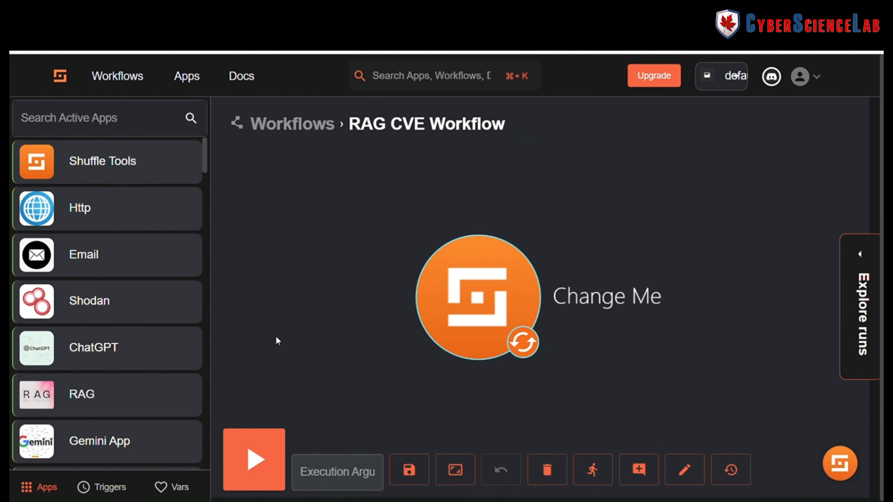
# - Delete the default Change Me node and place a Shuffle AI node on the workflow canvas
pyautogui.click(407, 350)
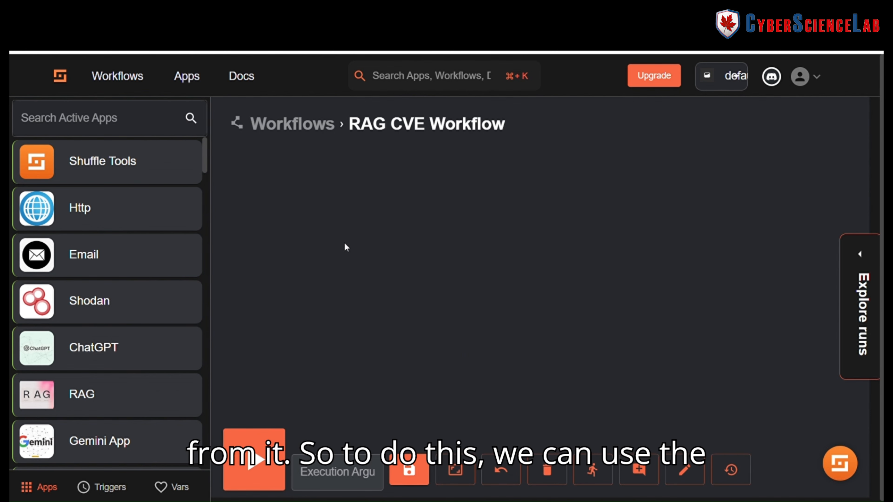
pyautogui.click(114, 121)
pyautogui.write('ai')
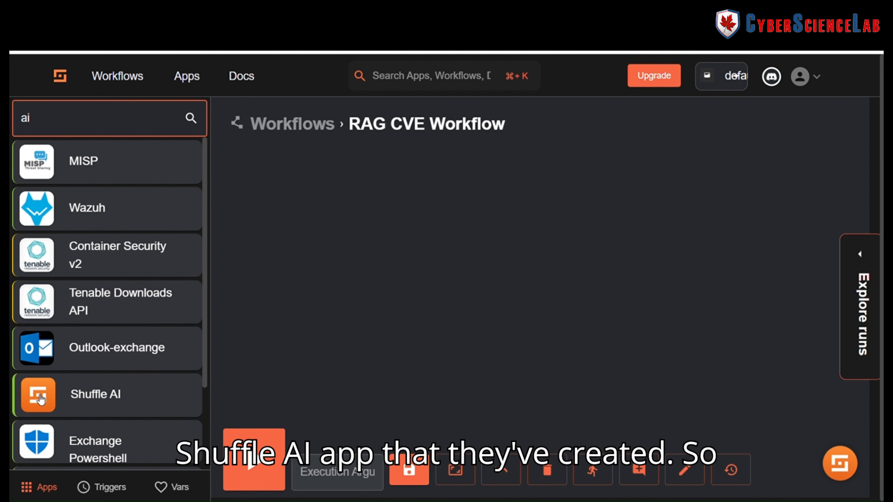
pyautogui.moveTo(40, 399); pyautogui.dragTo(340, 278)
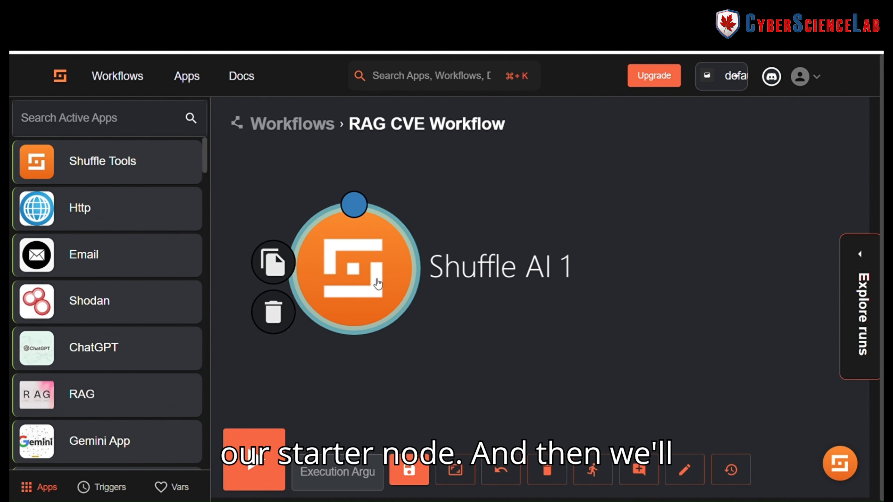
# - Rename the Shuffle AI node to extract_text_from_pdf
pyautogui.scroll(-1, 373, 279)
pyautogui.click(358, 290)
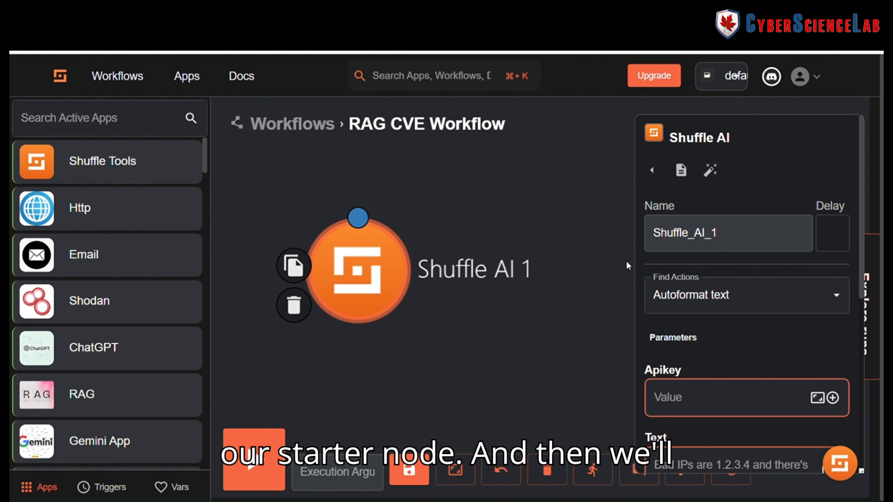
pyautogui.doubleClick(645, 234)
pyautogui.write('ext')
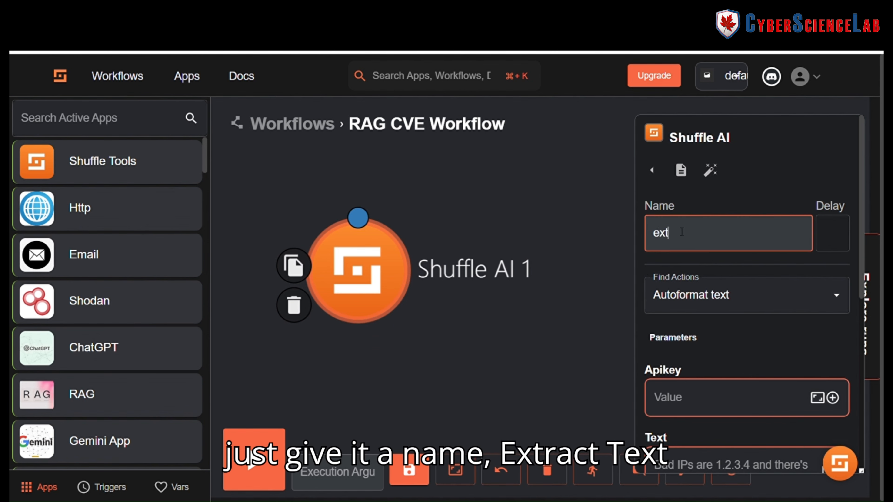
pyautogui.write('ract_text_from_pdf')
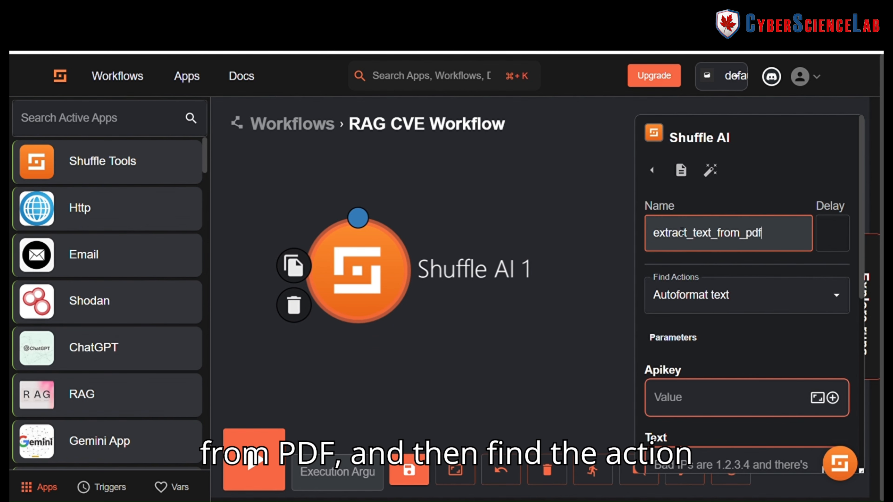
# - Set the extract_text_from_pdf node's action to "Extract text from pdf"
pyautogui.scroll(-2, 682, 232)
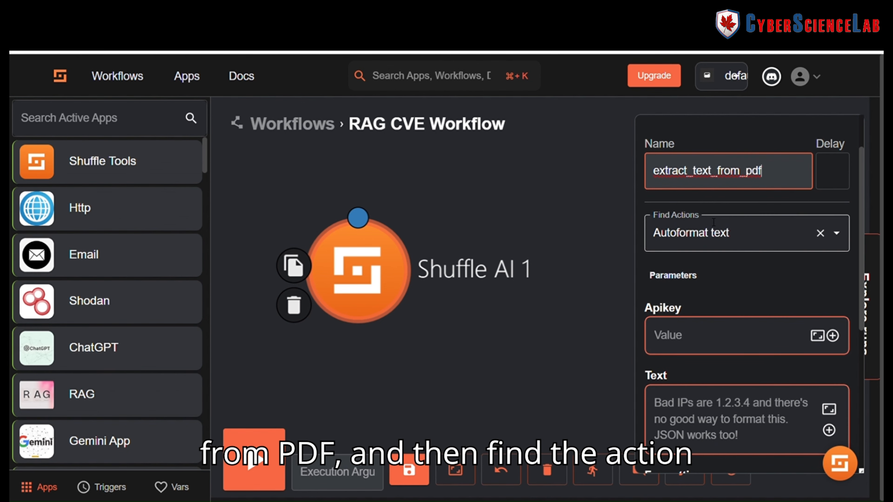
pyautogui.scroll(2, 727, 235)
pyautogui.click(726, 295)
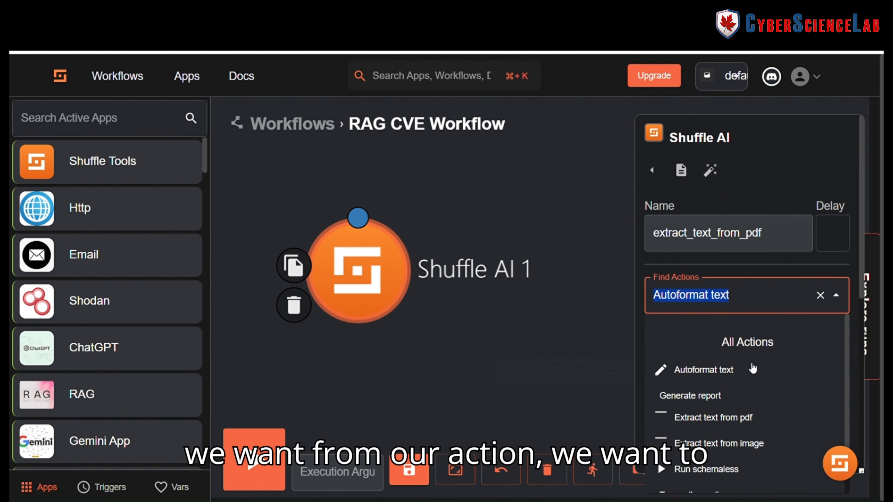
pyautogui.click(737, 416)
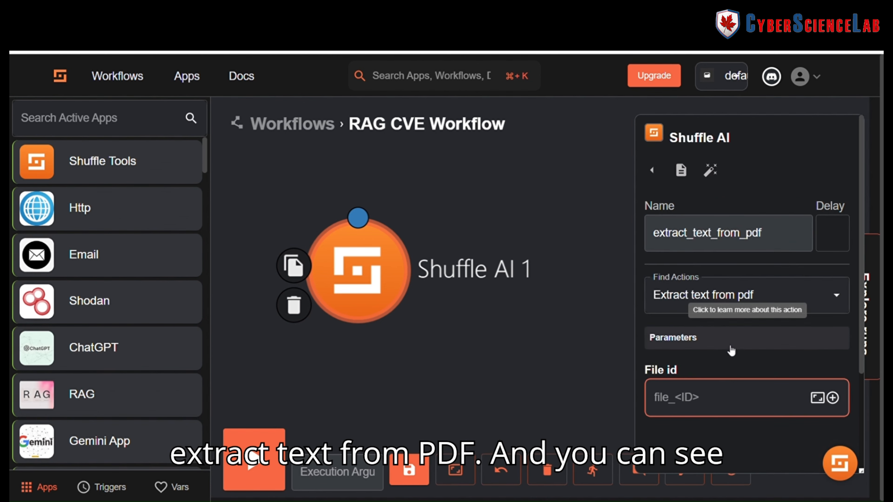
pyautogui.scroll(-4, 720, 317)
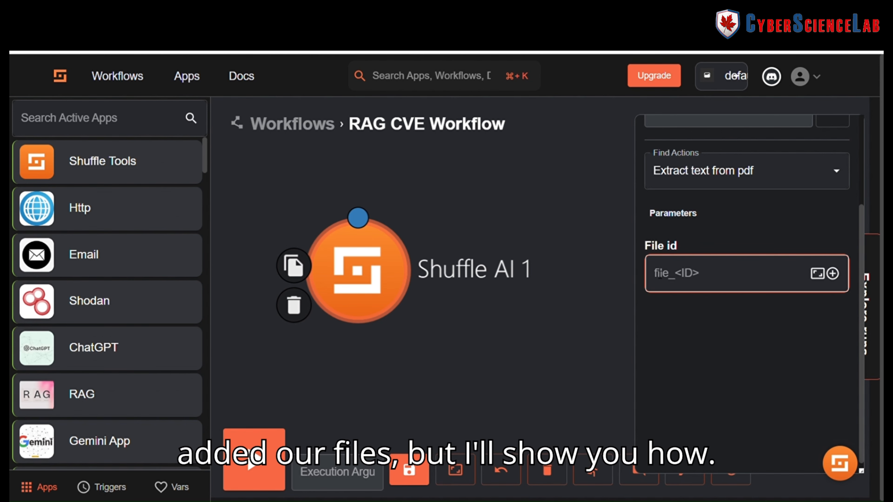
pyautogui.click(608, 273)
# - Copy the file ID of the four_cve_report PDF from the organization's stored files
pyautogui.click(801, 86)
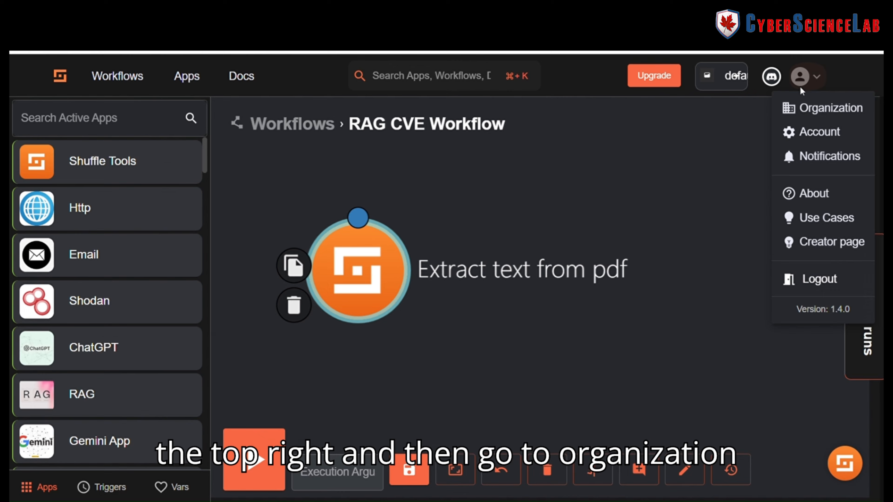
pyautogui.click(811, 108)
pyautogui.click(373, 143)
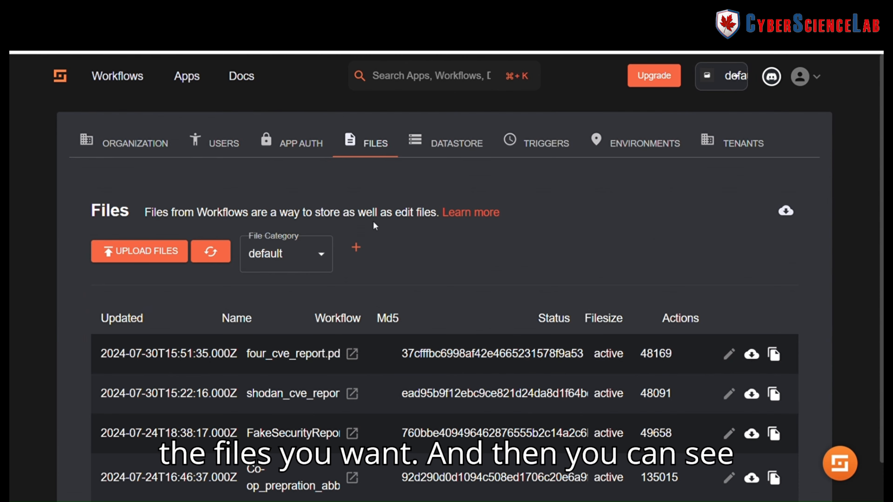
pyautogui.scroll(-1, 373, 221)
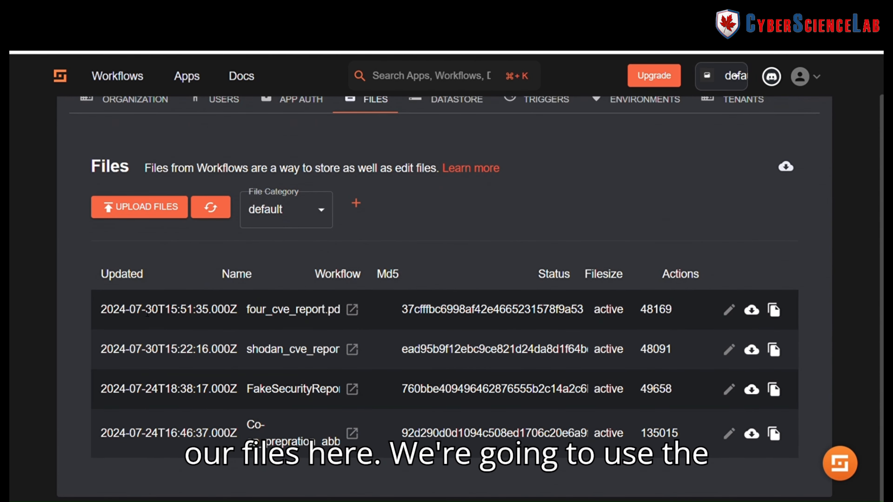
pyautogui.moveTo(247, 311); pyautogui.dragTo(336, 312)
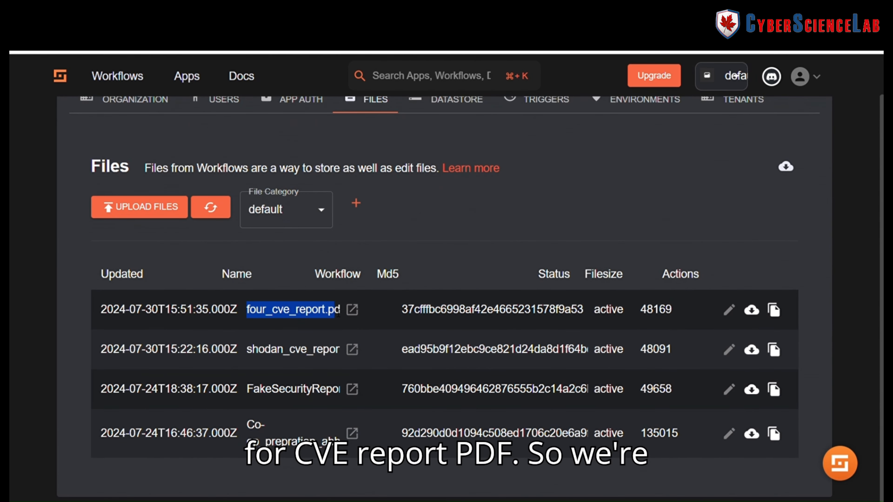
pyautogui.click(335, 316)
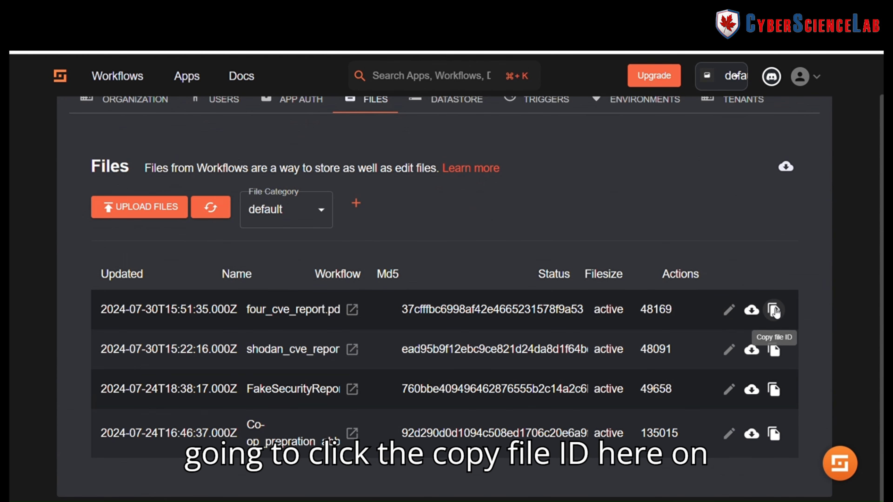
pyautogui.click(774, 310)
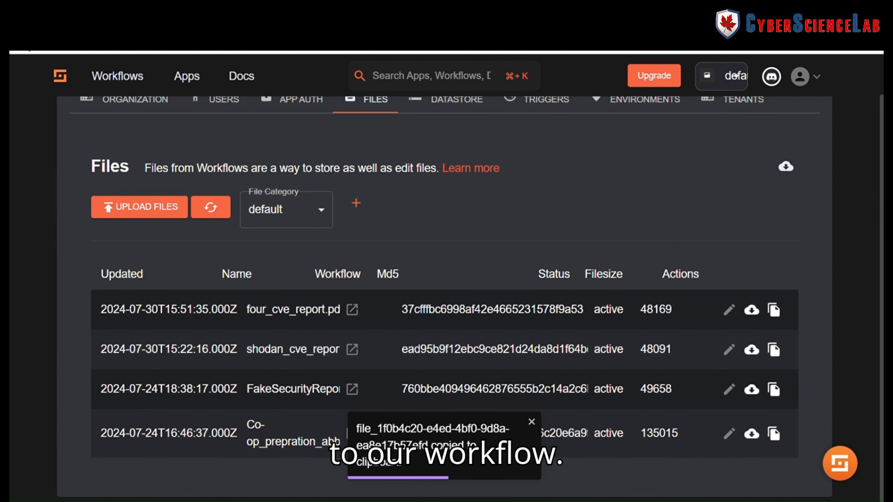
# - Return to RAG CVE Workflow and replace its default Change Me node with a Shuffle AI node
pyautogui.click(29, 49)
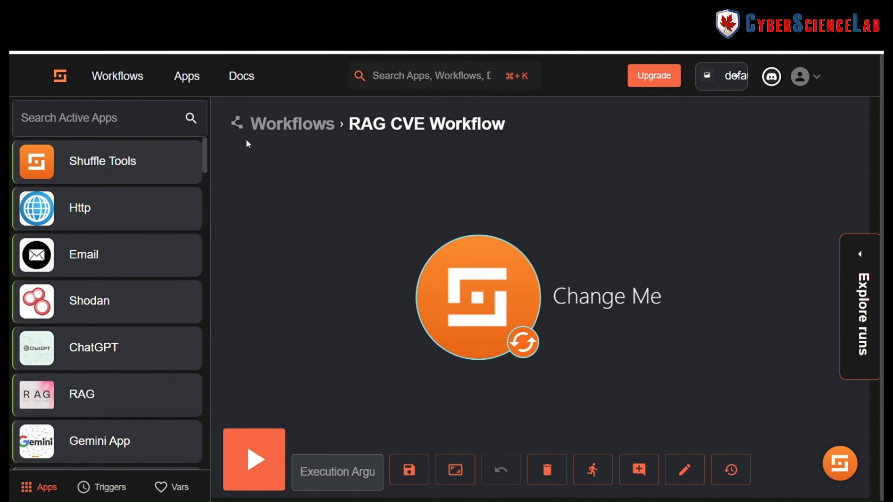
pyautogui.moveTo(485, 302); pyautogui.dragTo(369, 255)
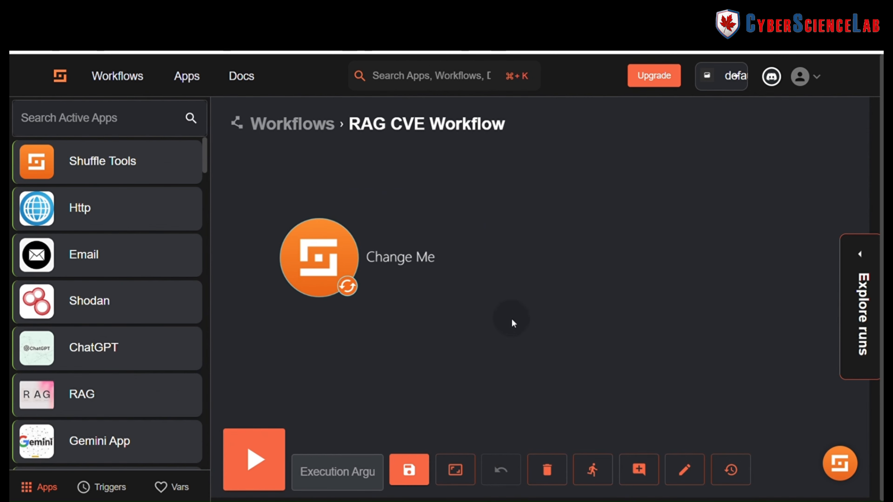
pyautogui.click(318, 258)
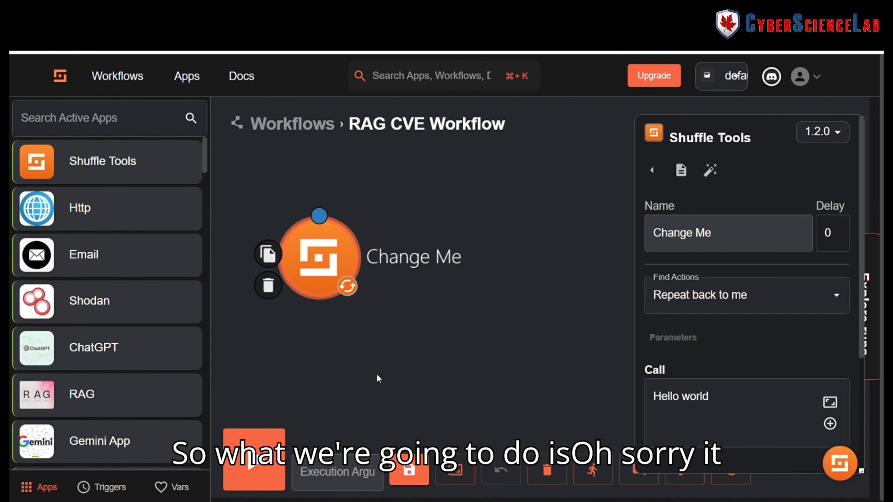
pyautogui.click(369, 363)
pyautogui.click(268, 285)
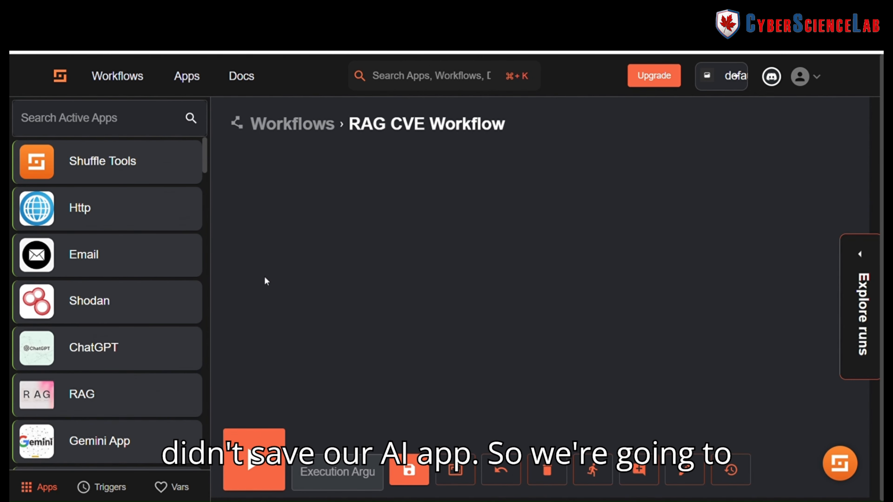
pyautogui.click(112, 127)
pyautogui.write('ai')
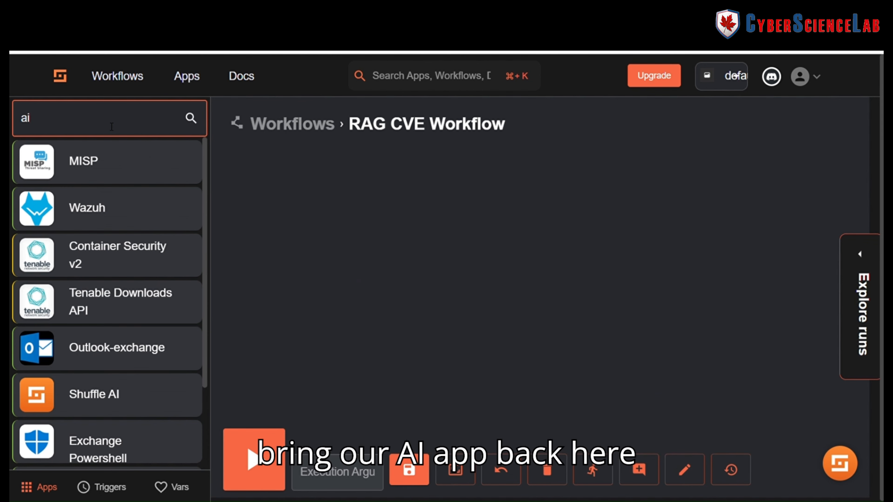
pyautogui.moveTo(95, 393); pyautogui.dragTo(390, 269)
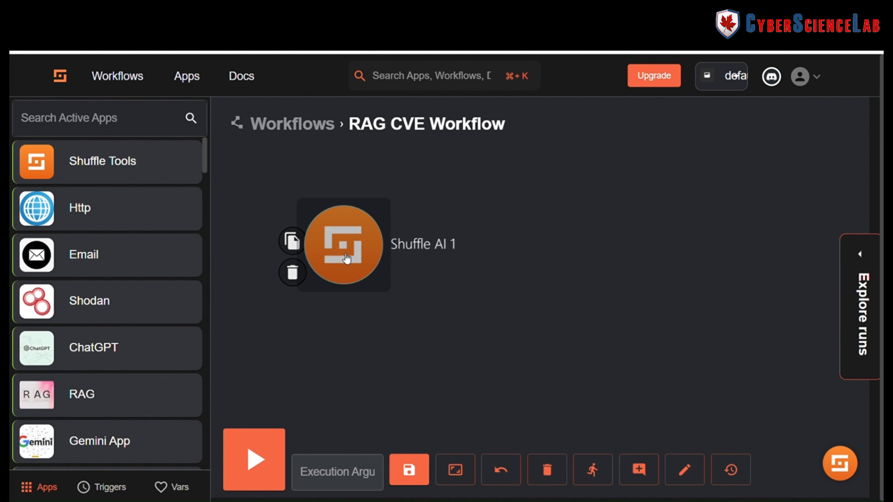
# - Rename the Shuffle AI node to extract_text_from_pdf and set its action to "Extract text from pdf"
pyautogui.click(342, 245)
pyautogui.moveTo(739, 242); pyautogui.dragTo(619, 234)
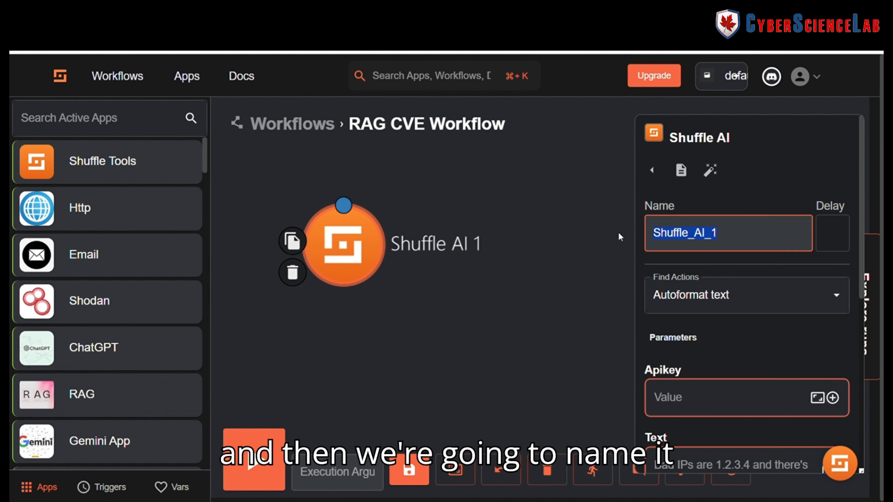
pyautogui.write('extract_text_from_pdf')
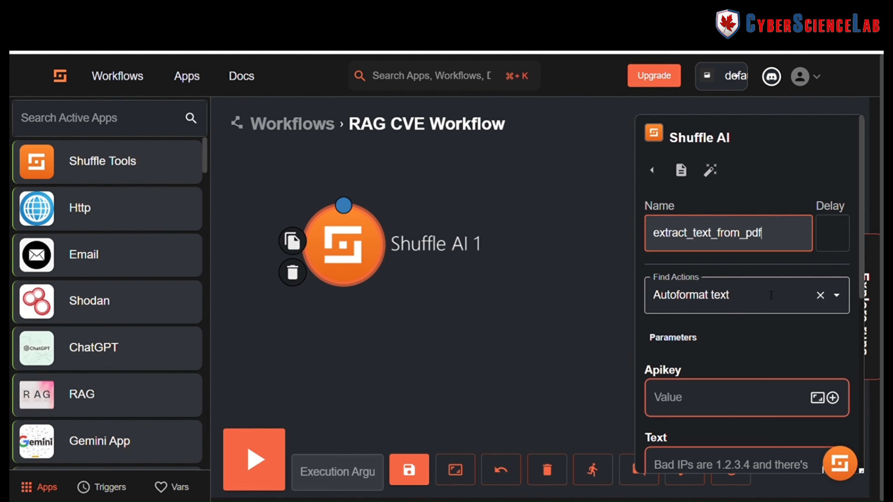
pyautogui.click(733, 325)
pyautogui.click(703, 297)
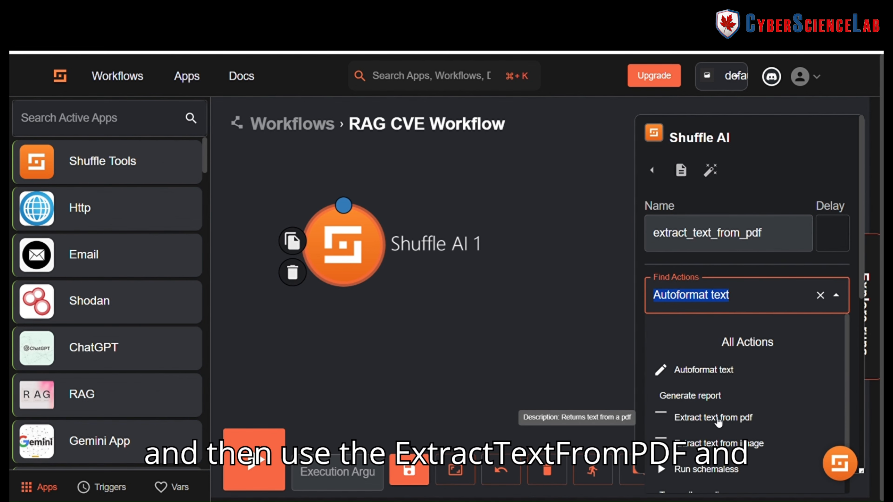
pyautogui.click(697, 416)
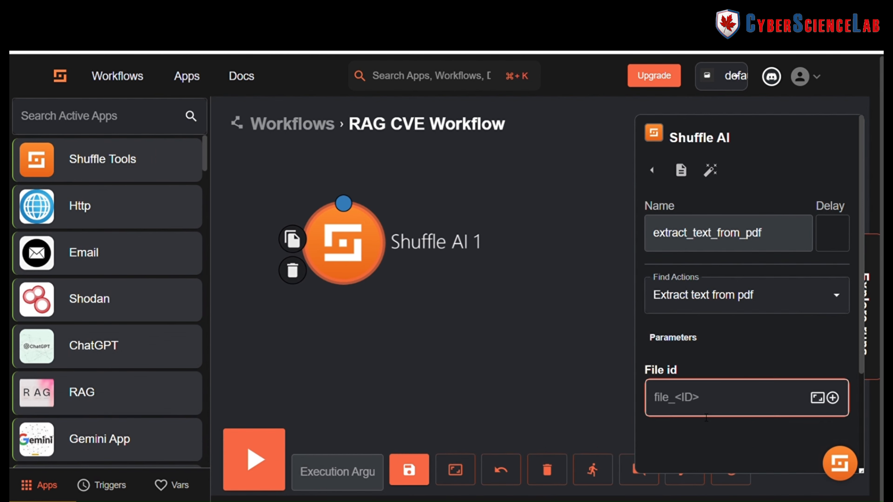
# - Enter a JSON object as the workflow's execution argument, with the key "file_id" and the copied file ID as its value
pyautogui.click(338, 470)
pyautogui.write('{}')
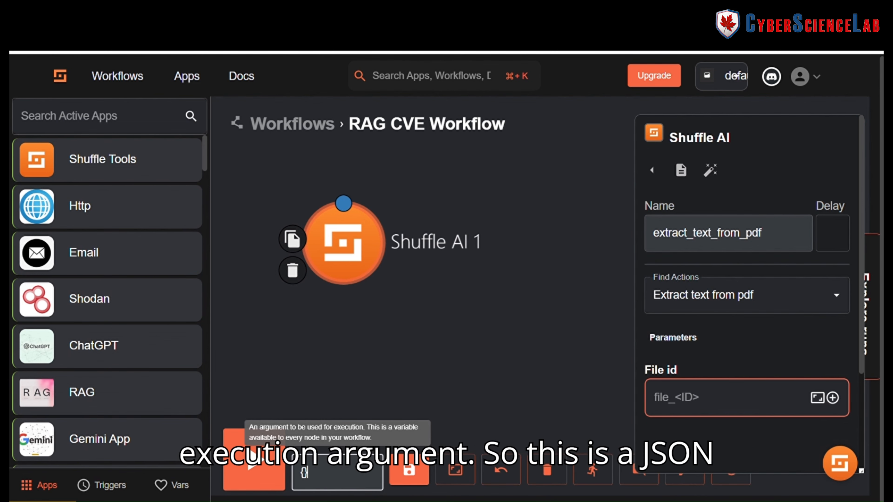
pyautogui.write('"file_i')
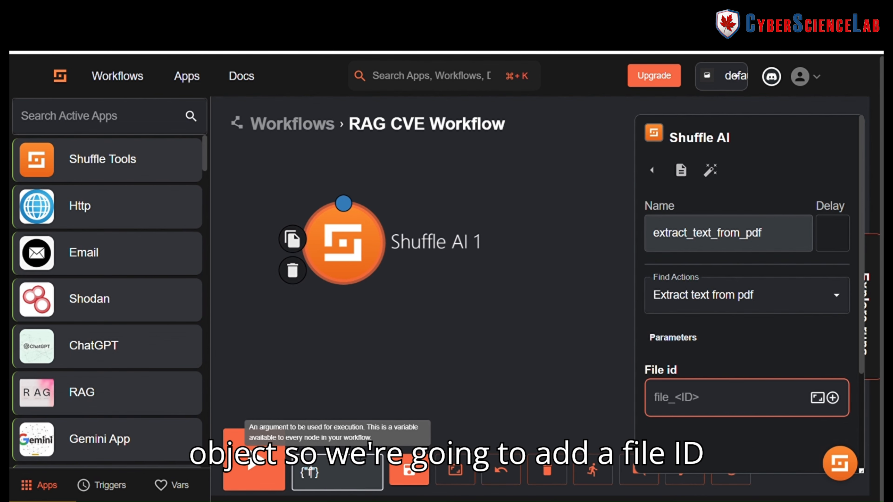
pyautogui.write('d:')
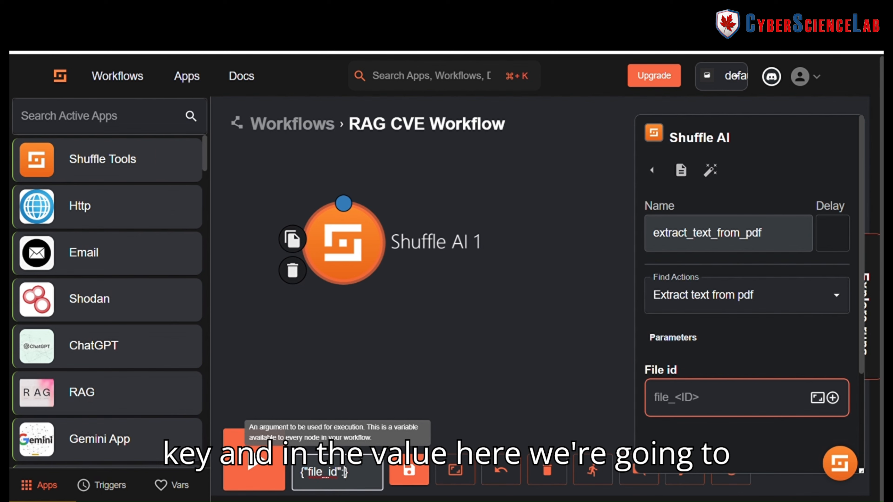
pyautogui.write(' "')
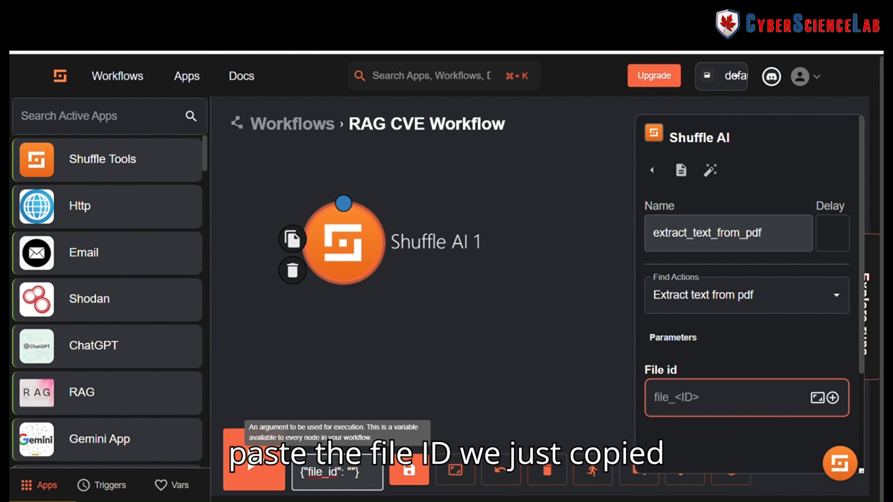
pyautogui.hotkey('ctrl', 'v')
pyautogui.moveTo(365, 473); pyautogui.dragTo(243, 474)
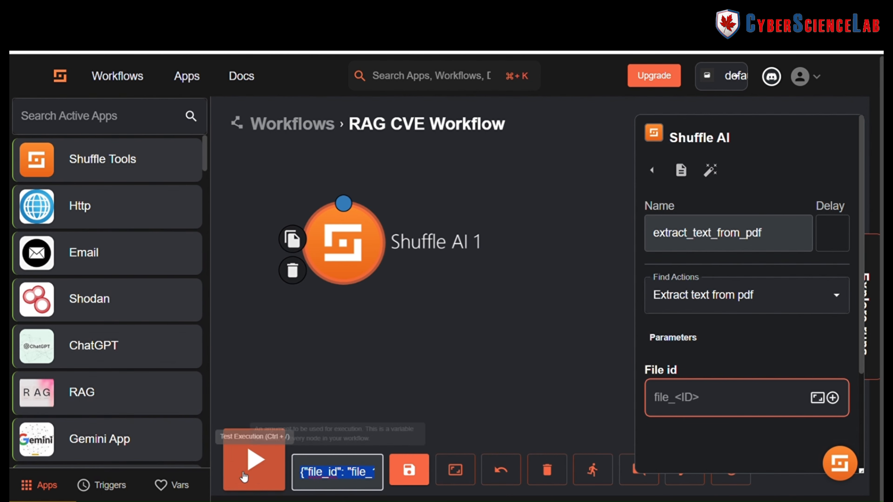
pyautogui.click(331, 473)
pyautogui.click(419, 363)
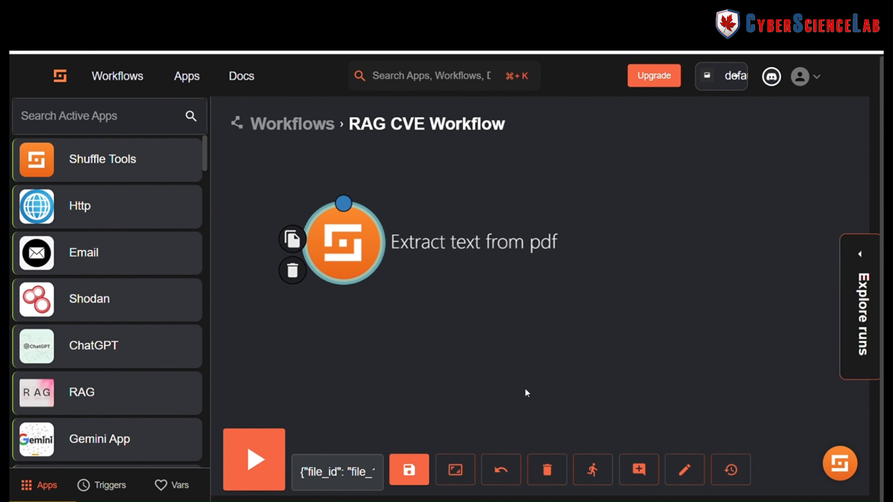
# - Set the extract_text_from_pdf node's File id parameter to the execution argument value $exec.file_id
pyautogui.click(338, 244)
pyautogui.click(713, 398)
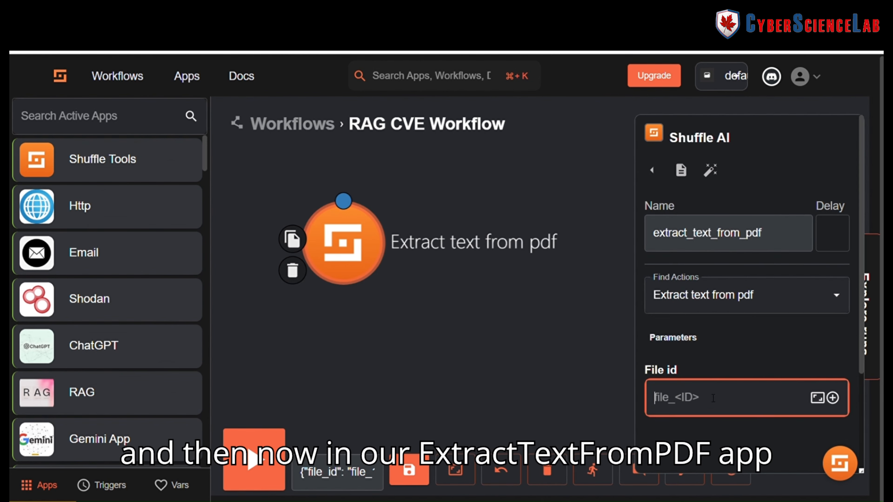
pyautogui.click(833, 398)
pyautogui.click(770, 428)
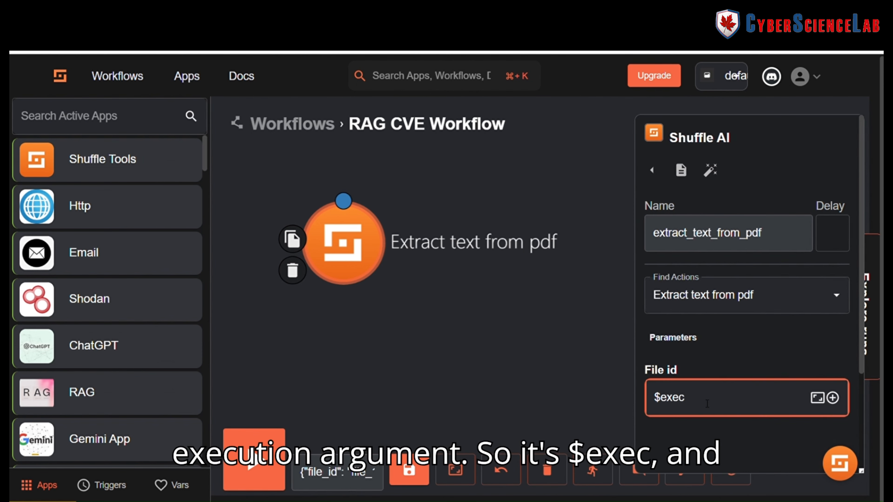
pyautogui.write('.file')
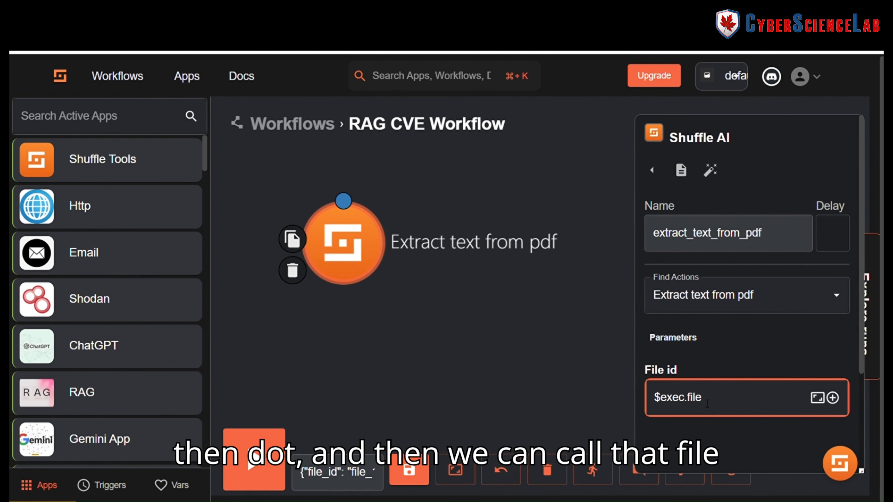
pyautogui.write('_id')
pyautogui.click(722, 364)
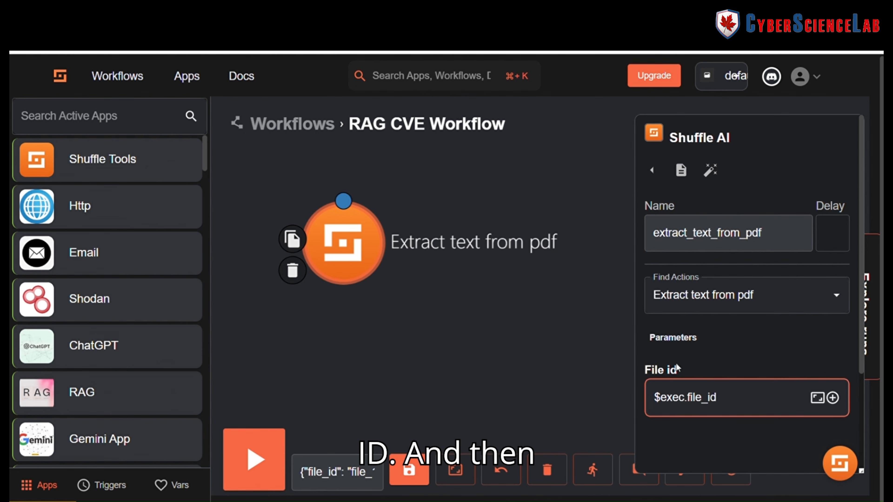
pyautogui.click(531, 363)
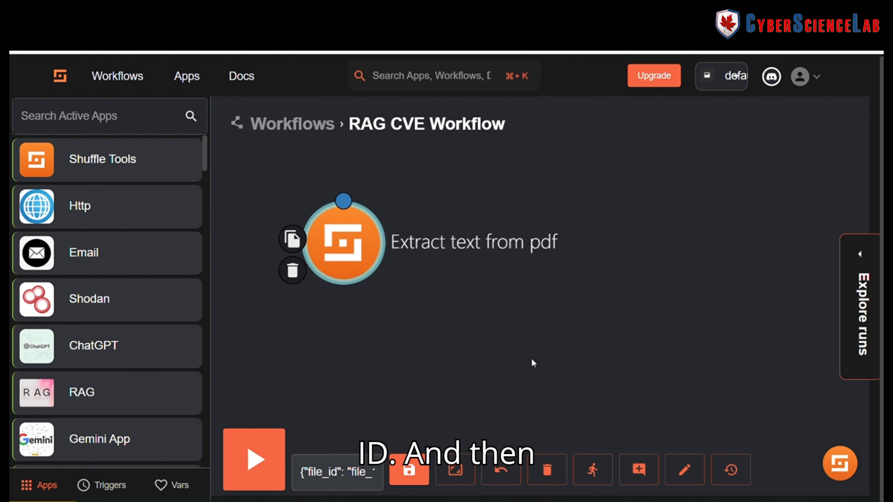
# - Run the workflow and examine the full extracted_text value in the results for extract_text_from_pdf
pyautogui.click(267, 465)
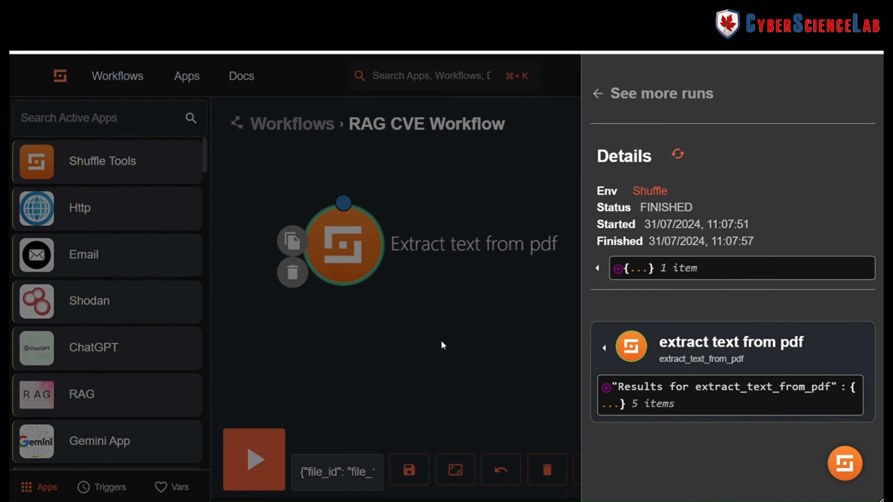
pyautogui.click(786, 398)
pyautogui.scroll(-6, 786, 398)
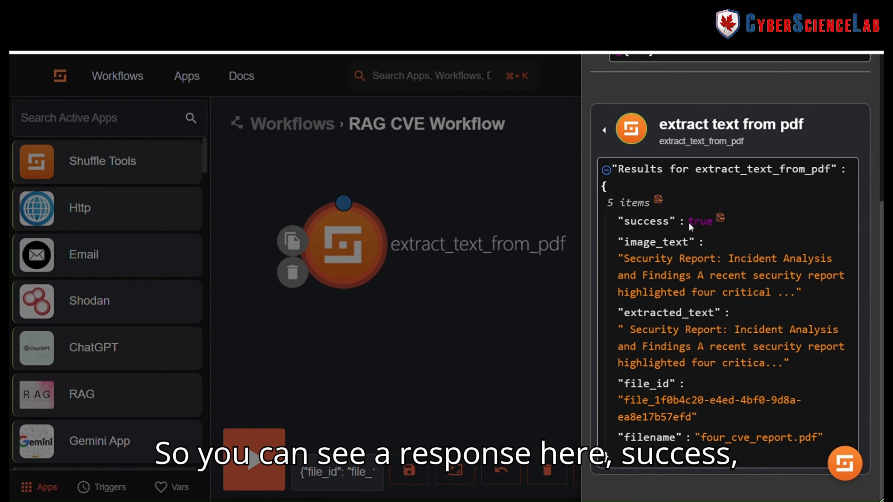
pyautogui.click(751, 364)
pyautogui.scroll(-5, 751, 364)
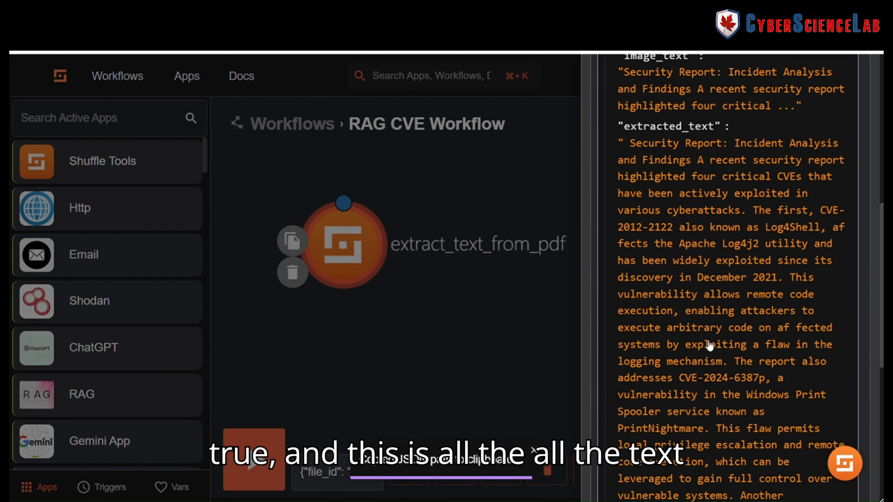
pyautogui.scroll(-10, 728, 194)
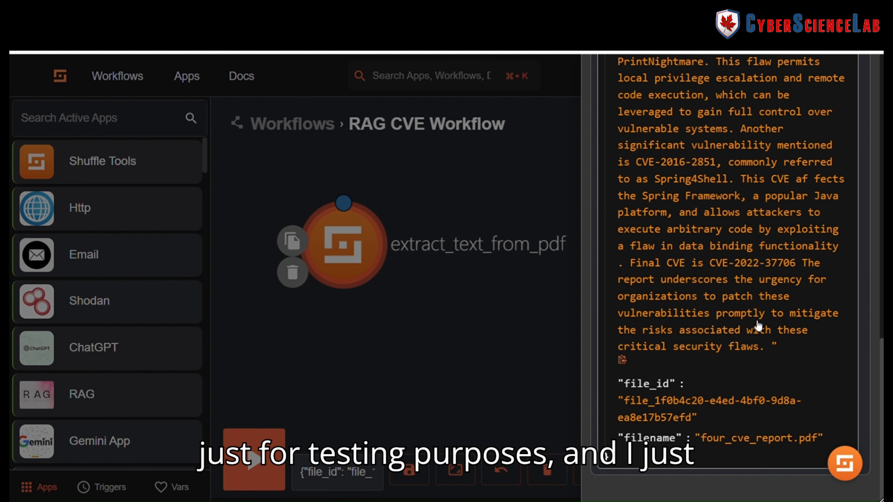
pyautogui.scroll(1, 756, 324)
pyautogui.scroll(8, 745, 337)
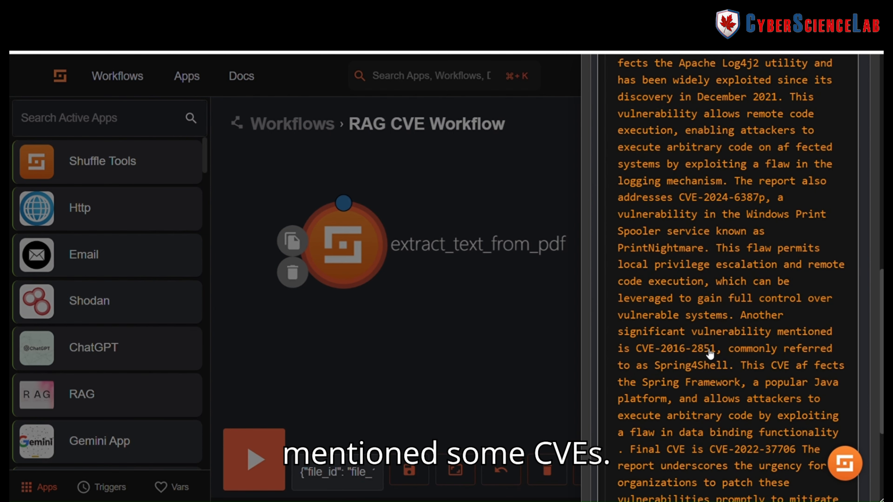
pyautogui.scroll(4, 726, 356)
pyautogui.scroll(3, 726, 356)
pyautogui.click(456, 336)
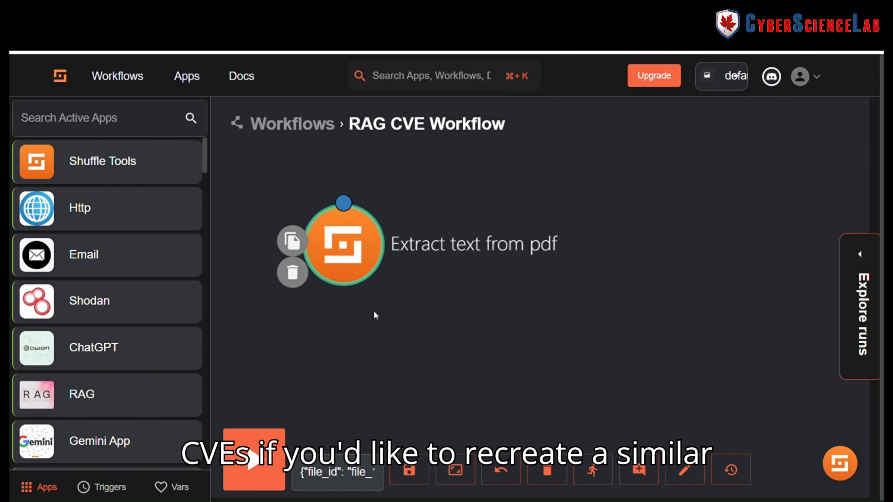
# - Find the RAG app among the active apps and add it to the workflow after the Extract text from pdf node
pyautogui.scroll(-1, 375, 313)
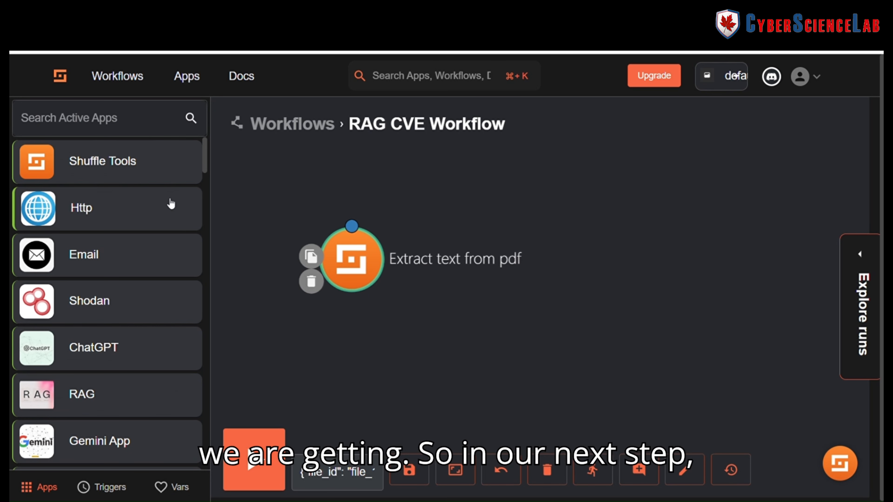
pyautogui.click(112, 127)
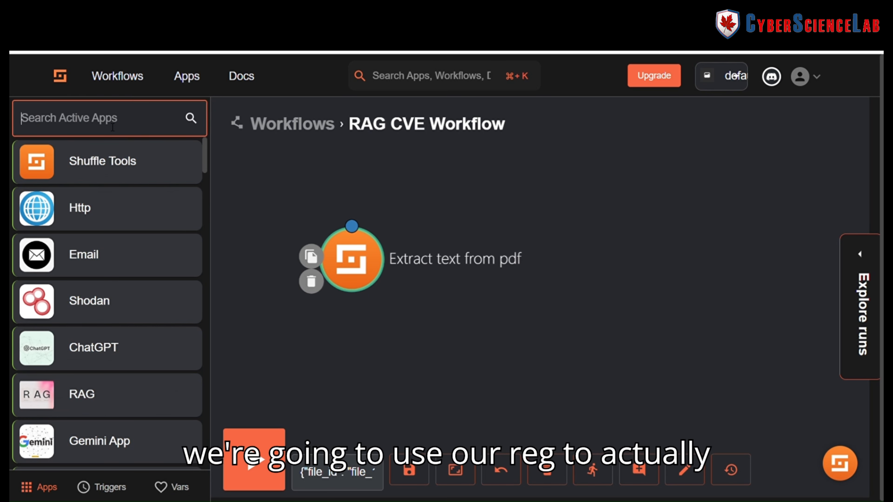
pyautogui.write('RAG')
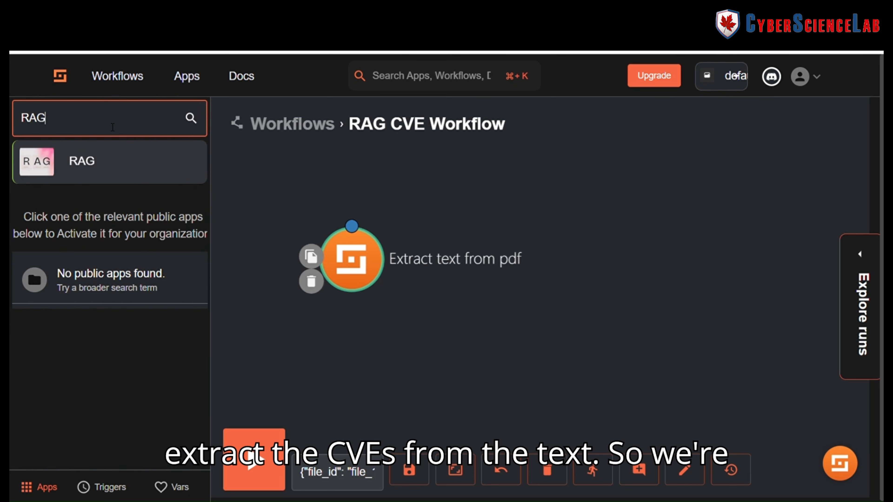
pyautogui.moveTo(70, 164); pyautogui.dragTo(498, 268)
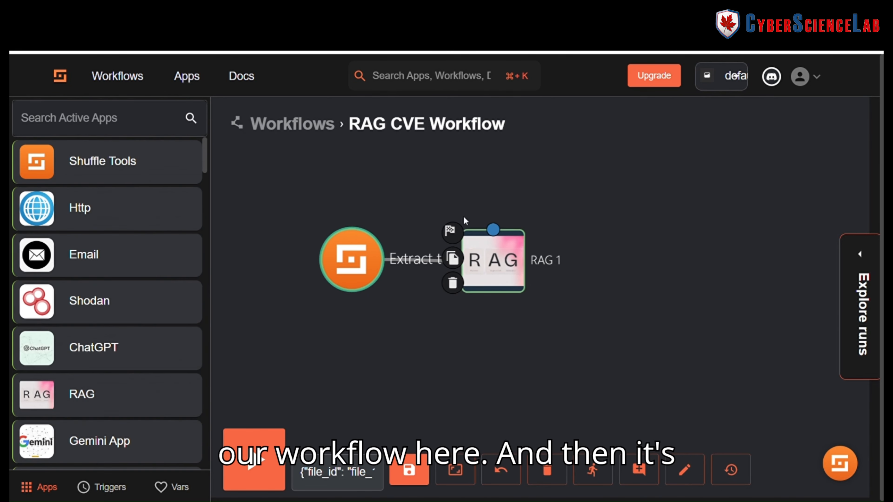
# - Rename the RAG node to Extract_cves
pyautogui.click(492, 260)
pyautogui.click(741, 241)
pyautogui.press('BackSpace')
pyautogui.press('BackSpace')
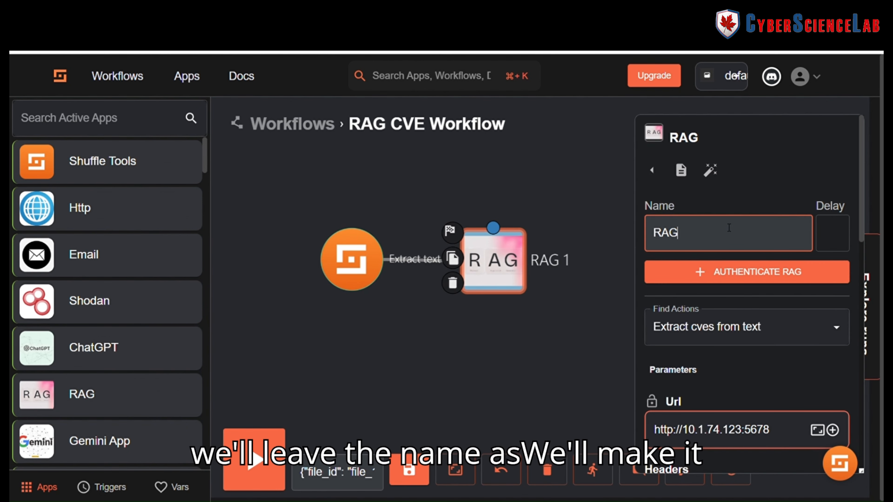
pyautogui.press('BackSpace')
pyautogui.press('BackSpace')
pyautogui.press('BackSpace')
pyautogui.write('Ex')
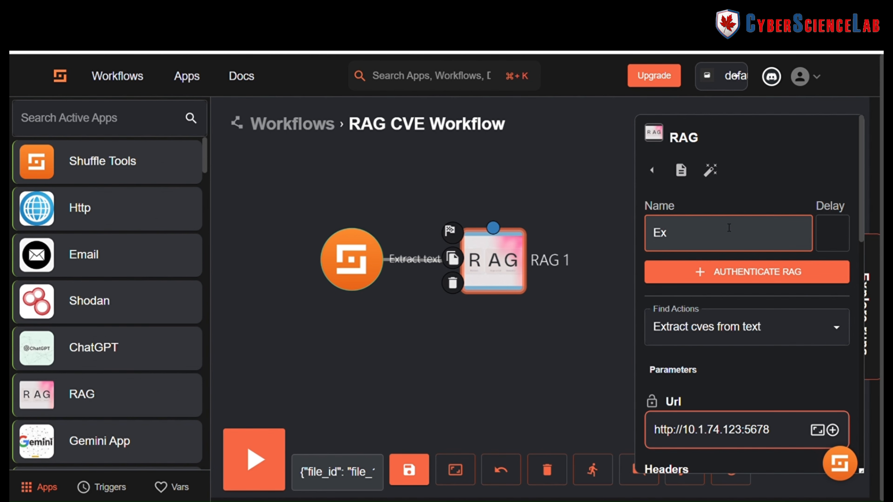
pyautogui.write('tract_cves')
# - Review the node's "Extract cves from text" action settings and hide the raw body to use its separate body fields instead
pyautogui.scroll(-4, 729, 227)
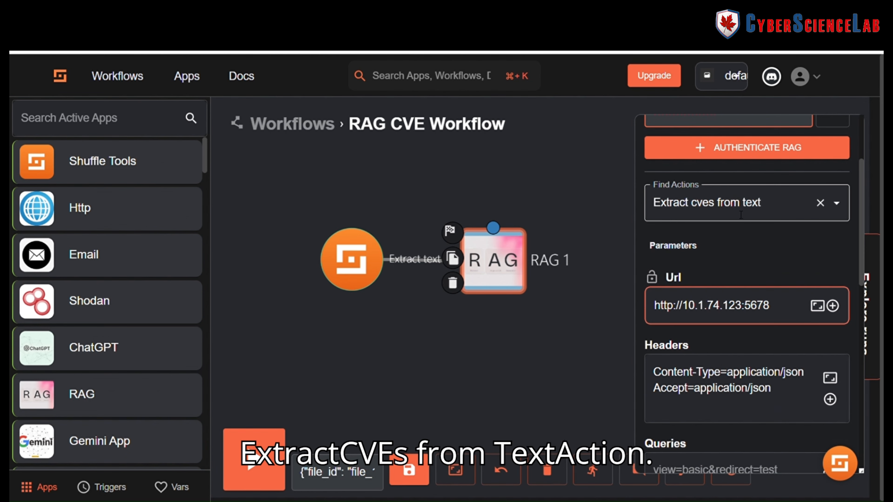
pyautogui.scroll(4, 695, 243)
pyautogui.scroll(-15, 699, 246)
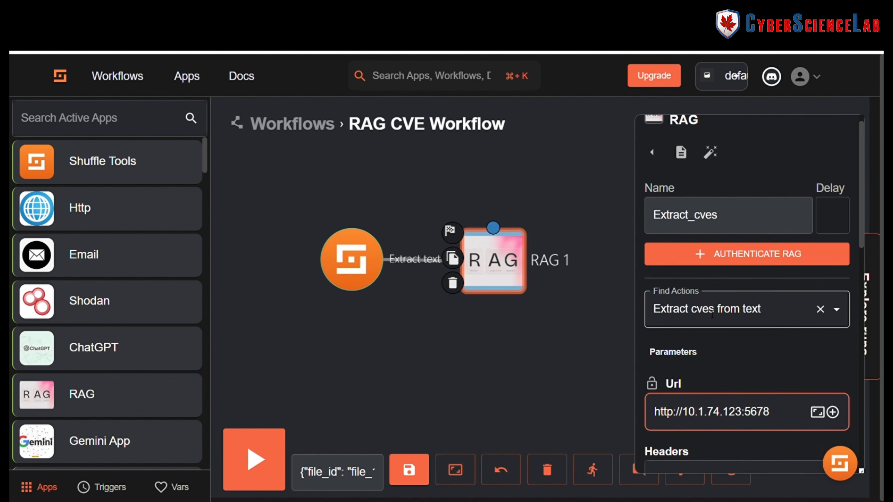
pyautogui.click(712, 252)
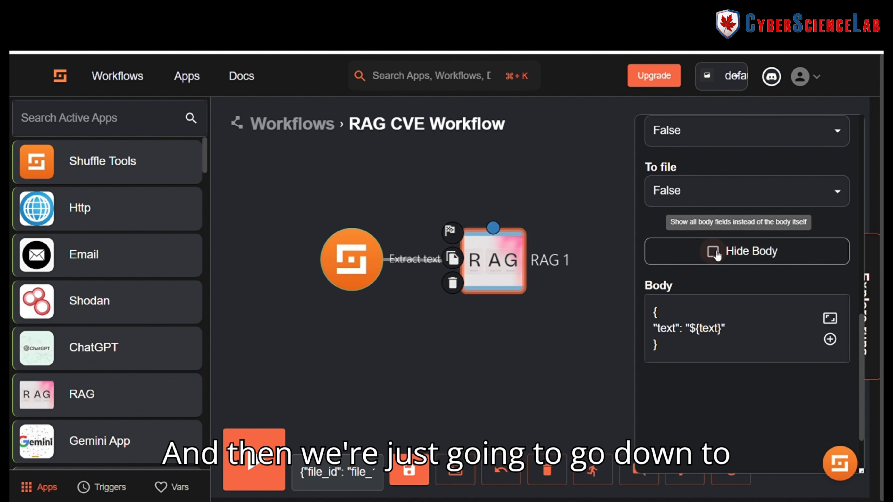
pyautogui.scroll(12, 725, 329)
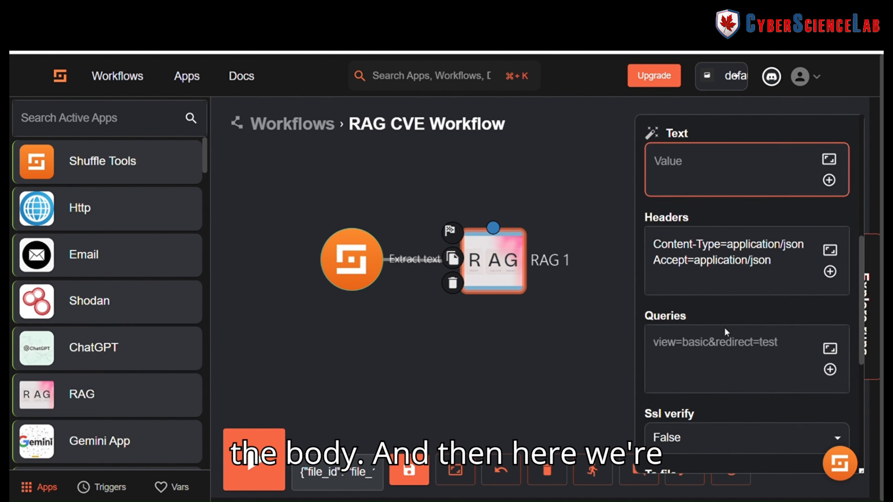
# - Set the Extract_cves node's Text parameter to the PDF node's extracted_text output, wrapped in single quotes: '$extract_text_from_pdf.extracted_text'
pyautogui.click(703, 336)
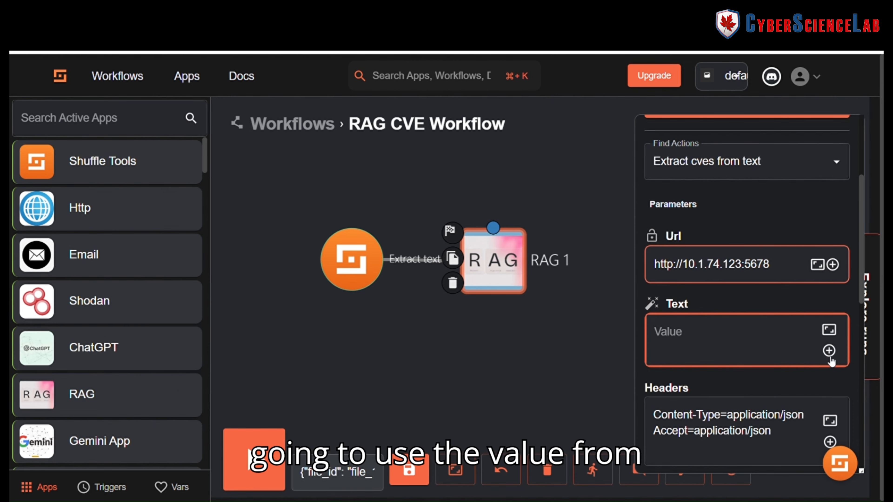
pyautogui.click(829, 350)
pyautogui.moveTo(787, 427)
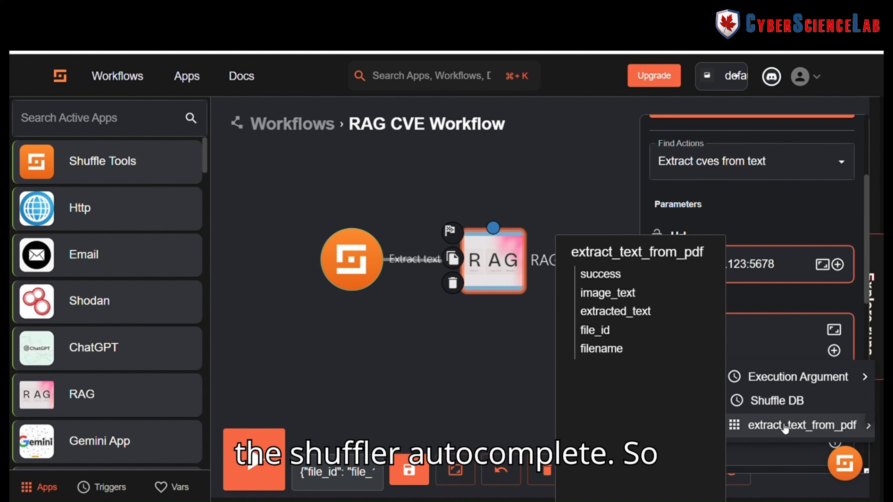
pyautogui.click(622, 312)
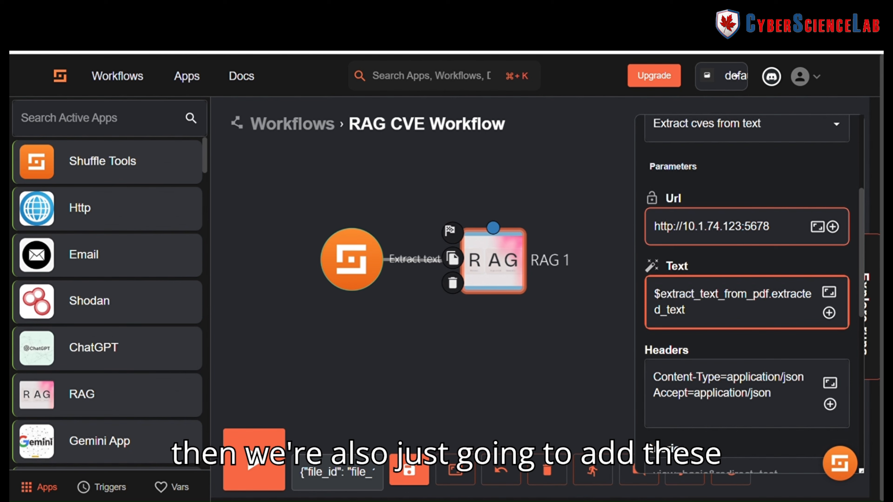
pyautogui.write("'")
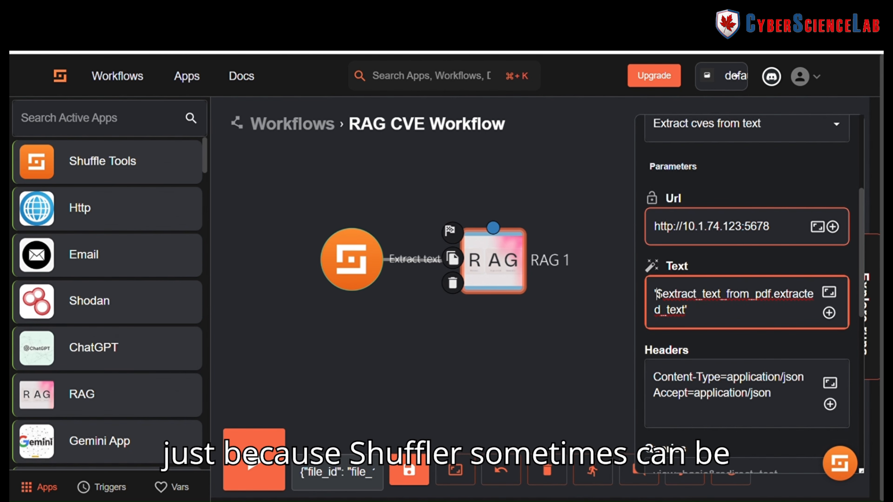
pyautogui.moveTo(655, 294); pyautogui.dragTo(691, 312)
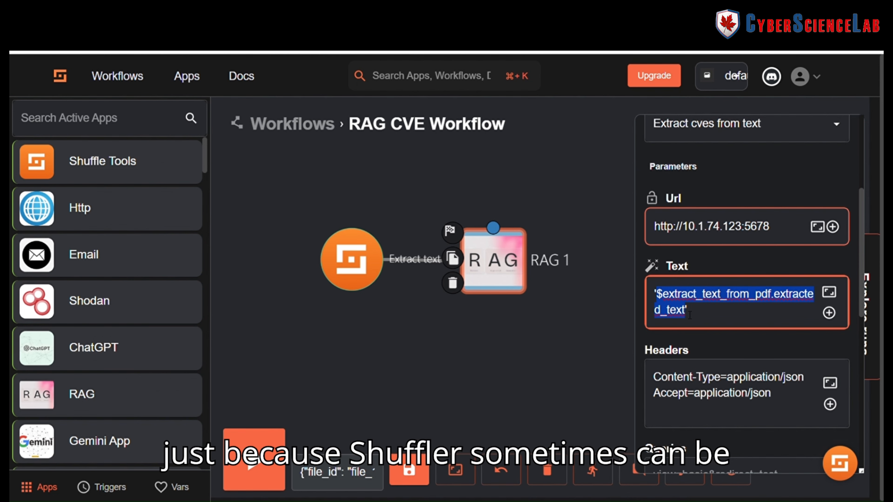
pyautogui.click(698, 315)
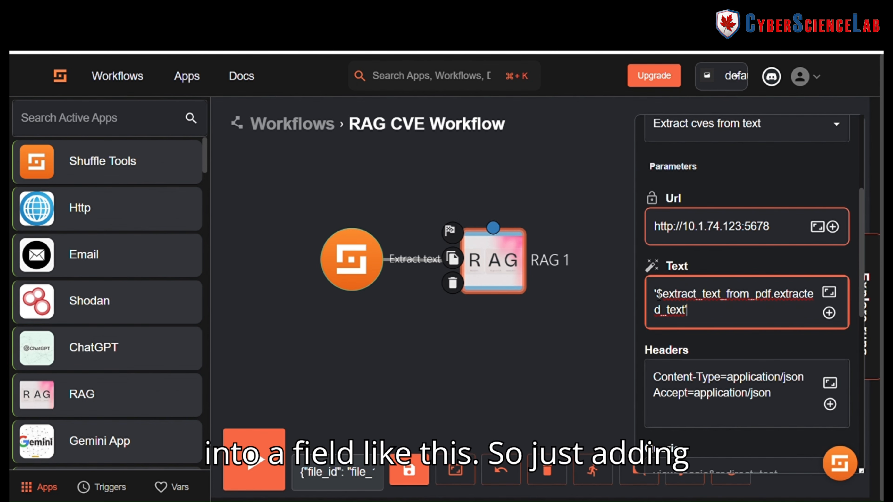
pyautogui.moveTo(659, 295); pyautogui.dragTo(661, 295)
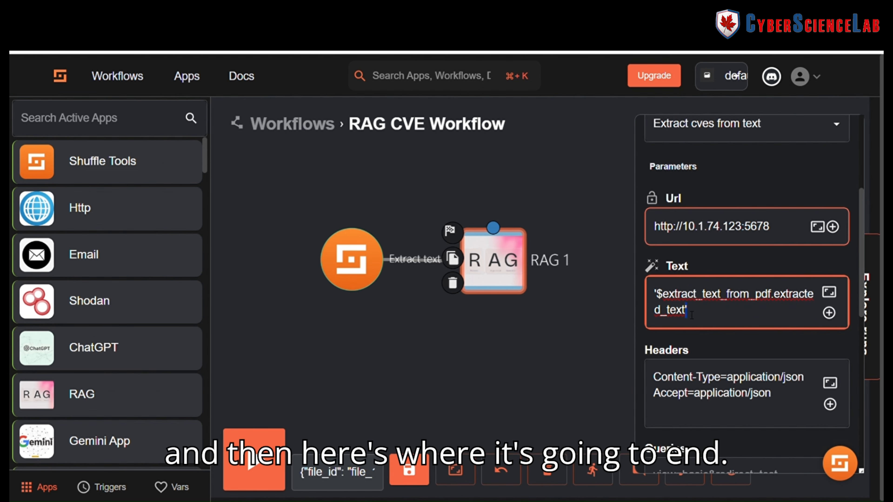
pyautogui.click(555, 328)
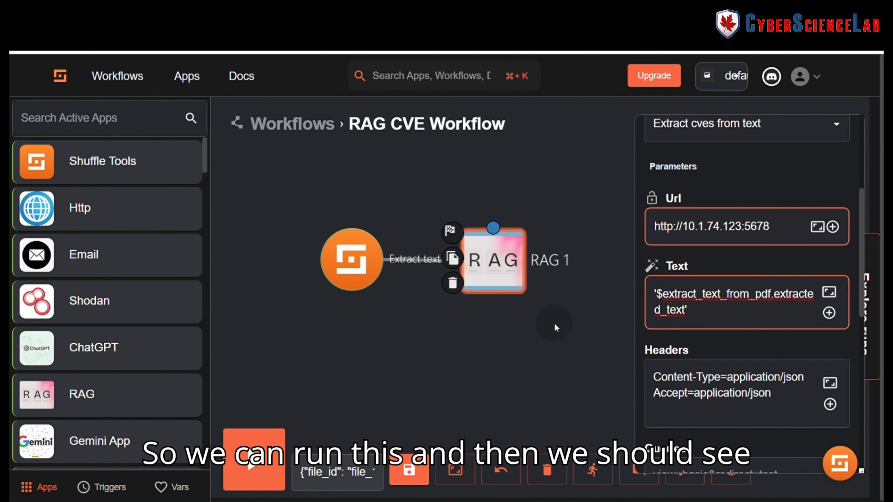
# - Run the workflow and inspect the cve list inside the body of the Extract_cves results
pyautogui.click(254, 450)
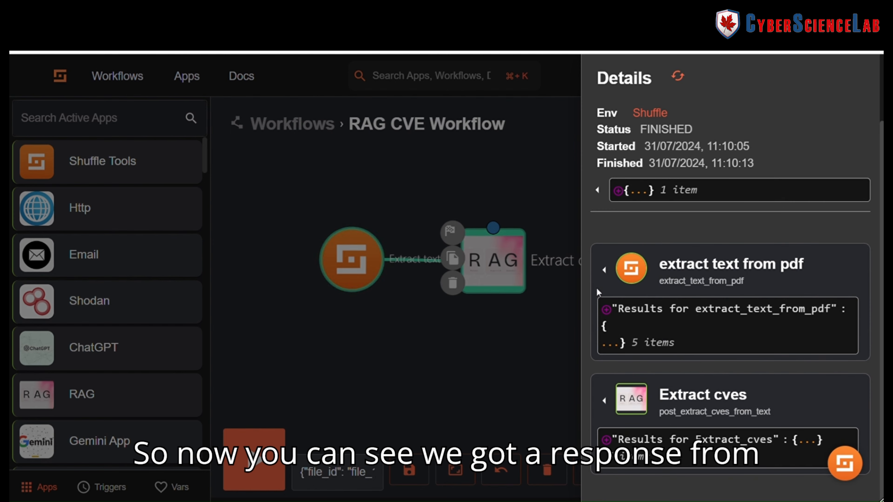
pyautogui.click(720, 439)
pyautogui.scroll(-4, 713, 352)
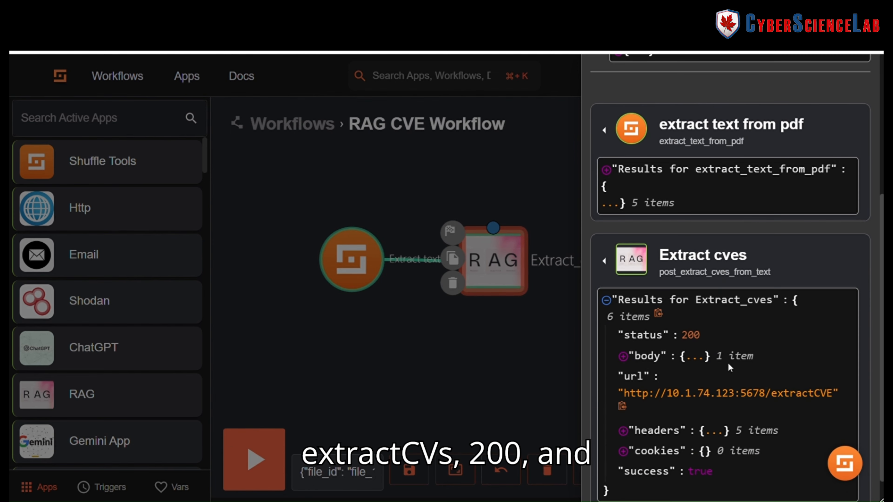
pyautogui.click(694, 356)
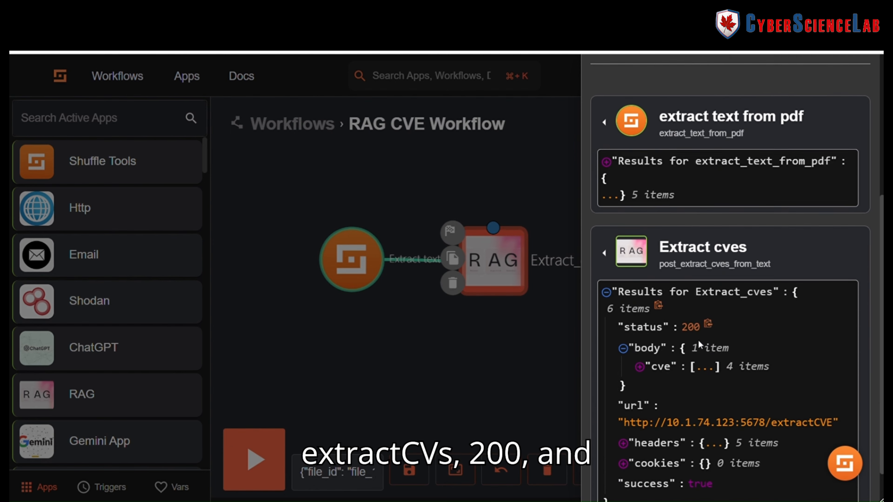
pyautogui.scroll(-2, 705, 334)
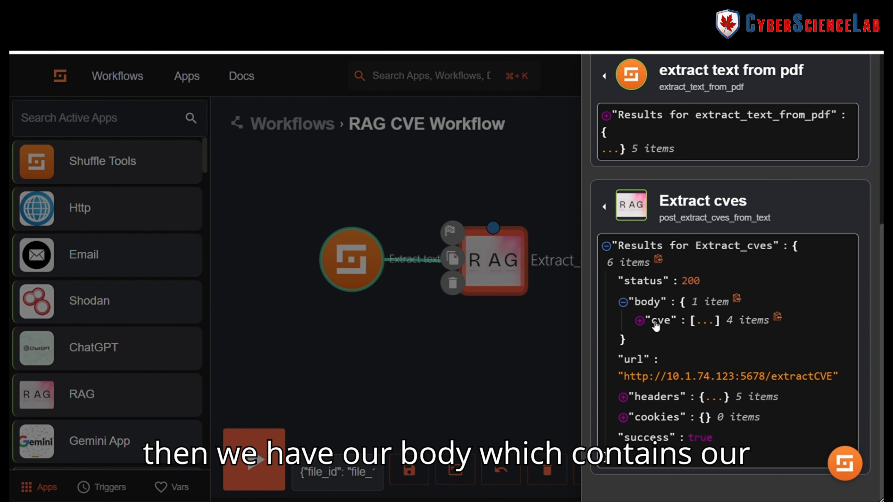
pyautogui.click(706, 322)
pyautogui.moveTo(653, 339); pyautogui.dragTo(748, 406)
pyautogui.click(454, 351)
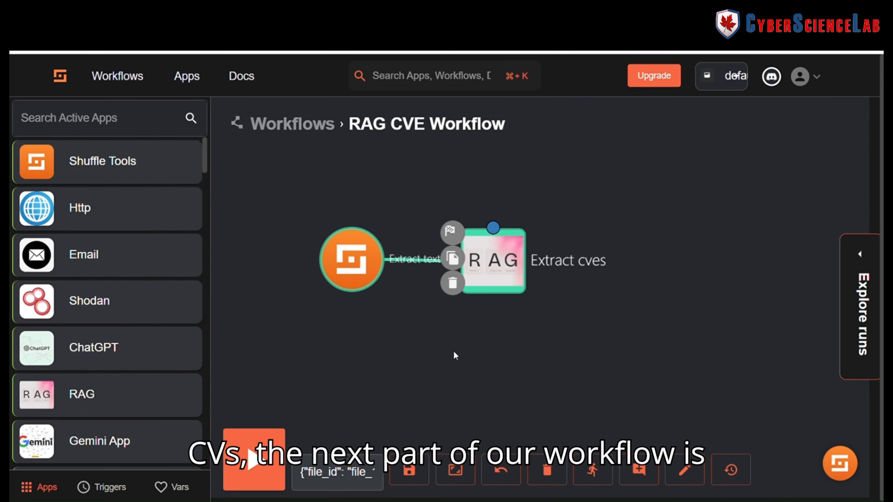
# - Add a Shodan node after the Extract cves node and connect Extract cves to it
pyautogui.scroll(-2, 561, 268)
pyautogui.moveTo(581, 313); pyautogui.dragTo(486, 303)
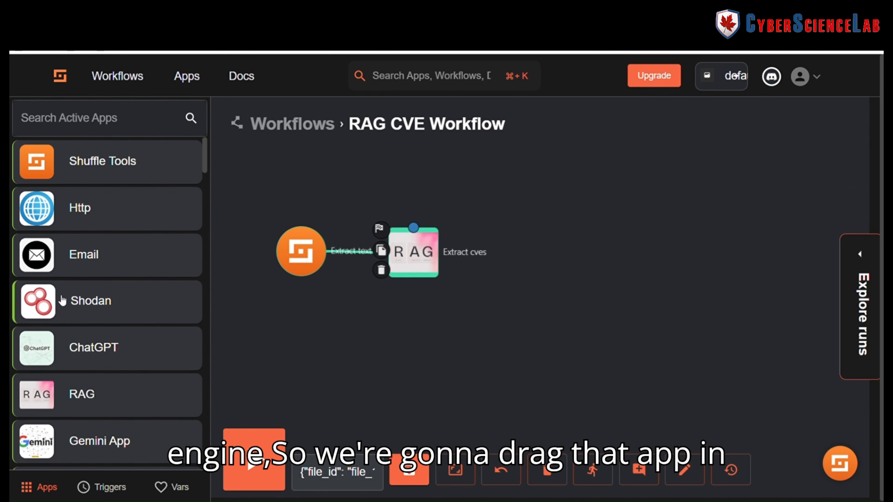
pyautogui.moveTo(63, 301); pyautogui.dragTo(530, 257)
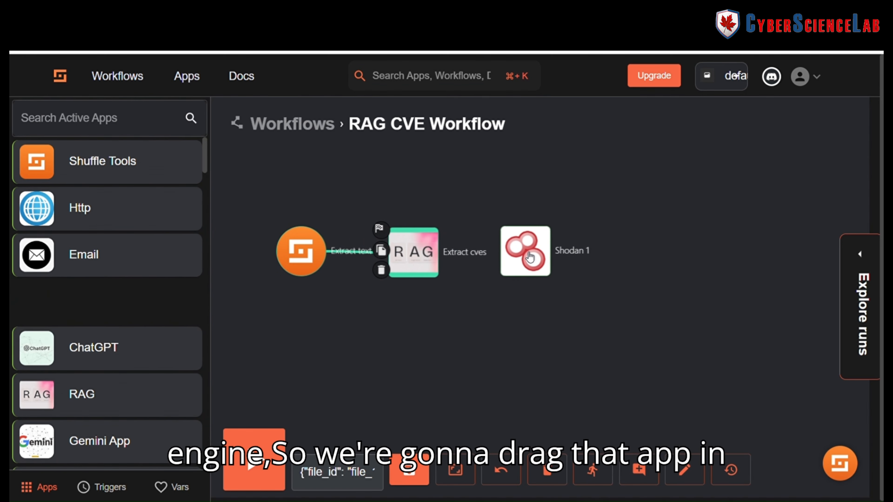
pyautogui.moveTo(414, 230)
pyautogui.moveTo(413, 228); pyautogui.dragTo(523, 251)
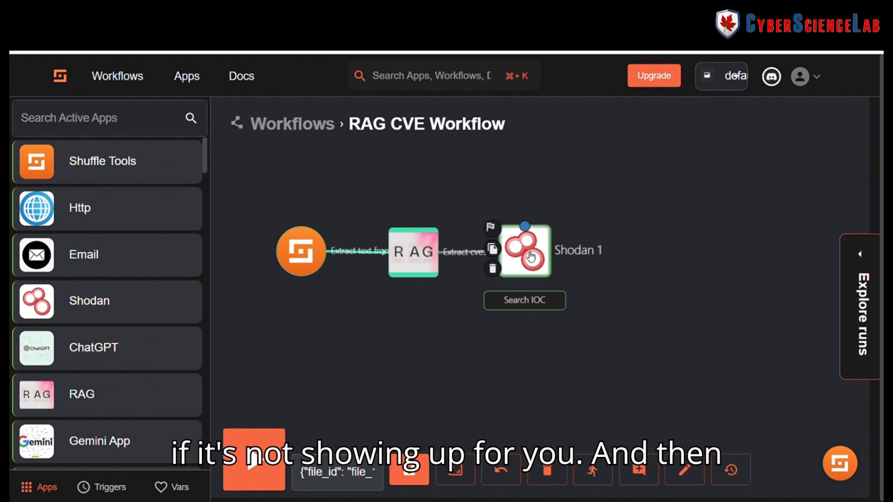
# - Rename the Shodan node to get_related_ips
pyautogui.click(540, 258)
pyautogui.click(716, 242)
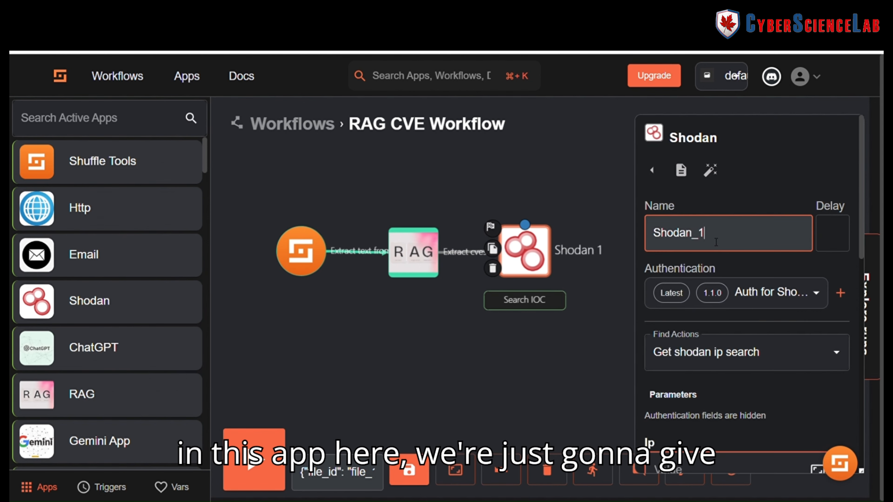
pyautogui.write('g')
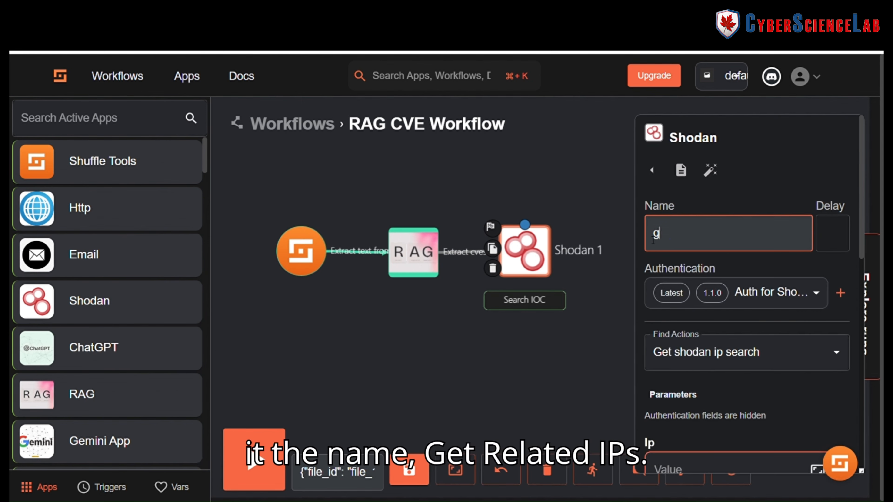
pyautogui.write('et_related_ips')
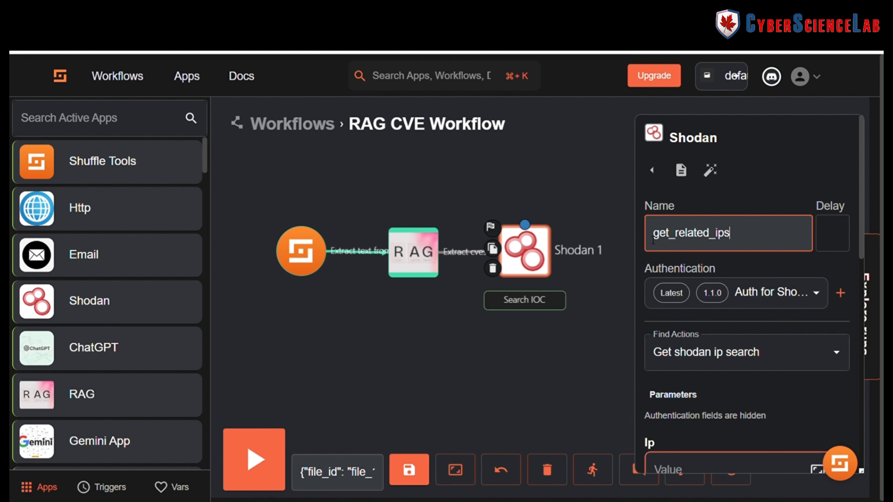
pyautogui.click(638, 256)
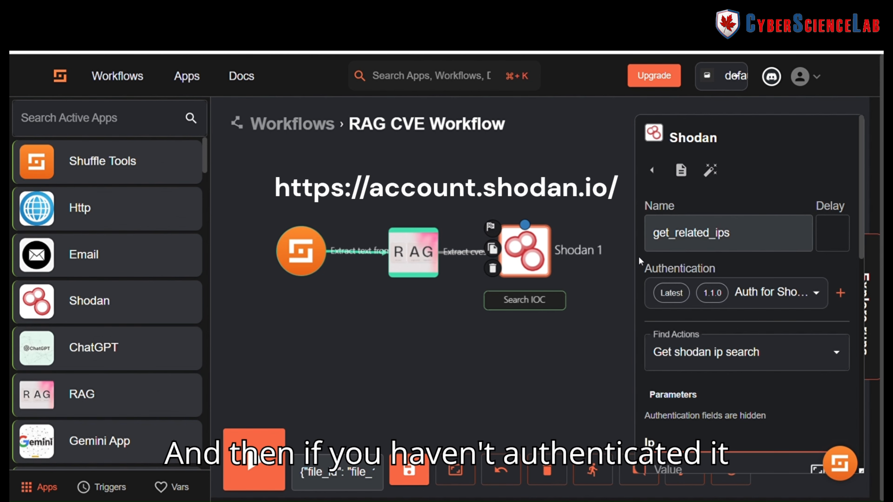
# - Set the Shodan node's action to Search Shodan without Results
pyautogui.scroll(-2, 645, 260)
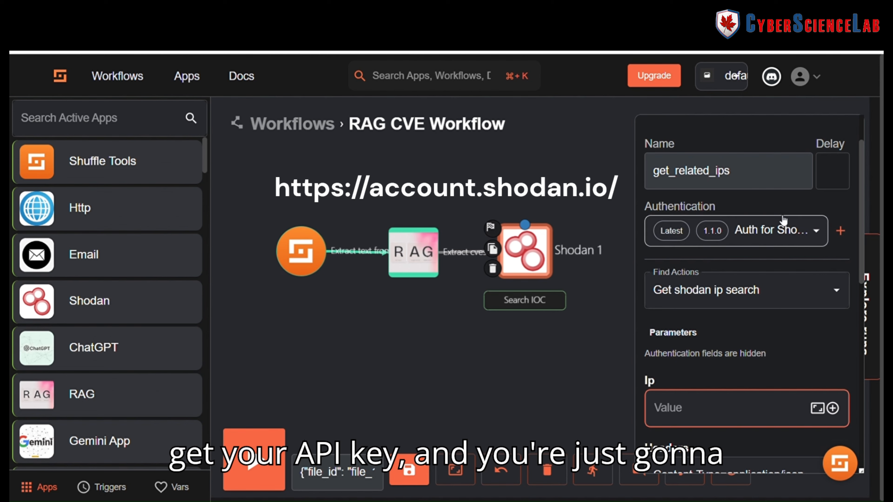
pyautogui.scroll(-2, 766, 232)
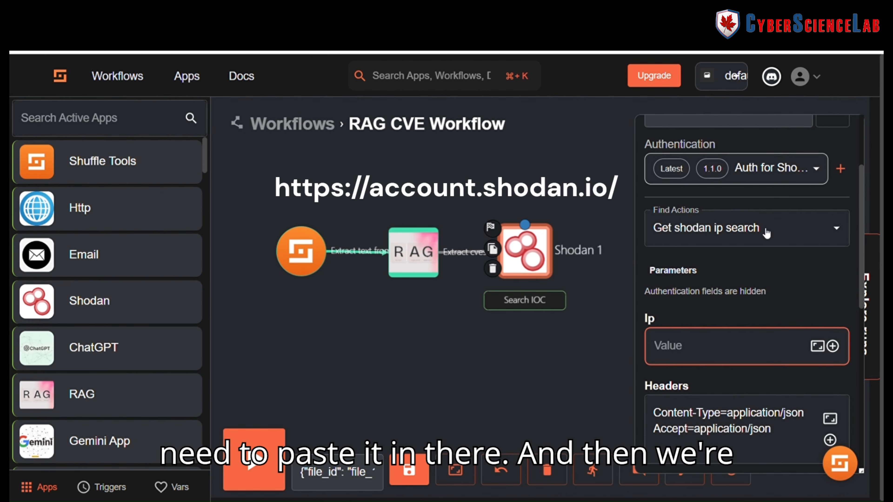
pyautogui.click(761, 239)
pyautogui.scroll(-10, 758, 268)
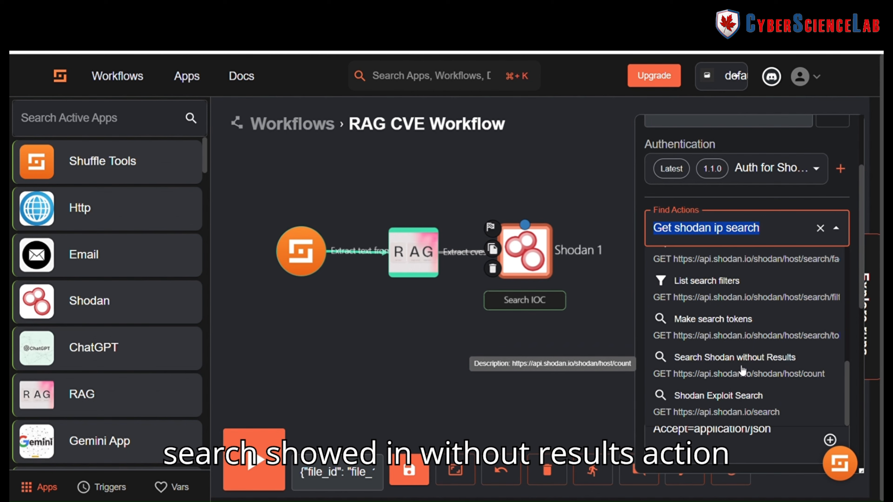
pyautogui.click(742, 370)
# - Set the Shodan node's Facets parameter to ip
pyautogui.scroll(-4, 733, 318)
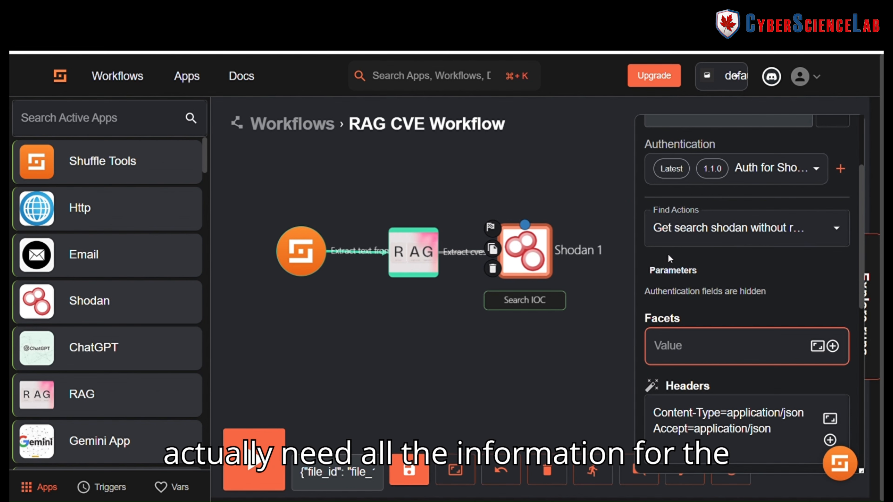
pyautogui.scroll(-4, 668, 253)
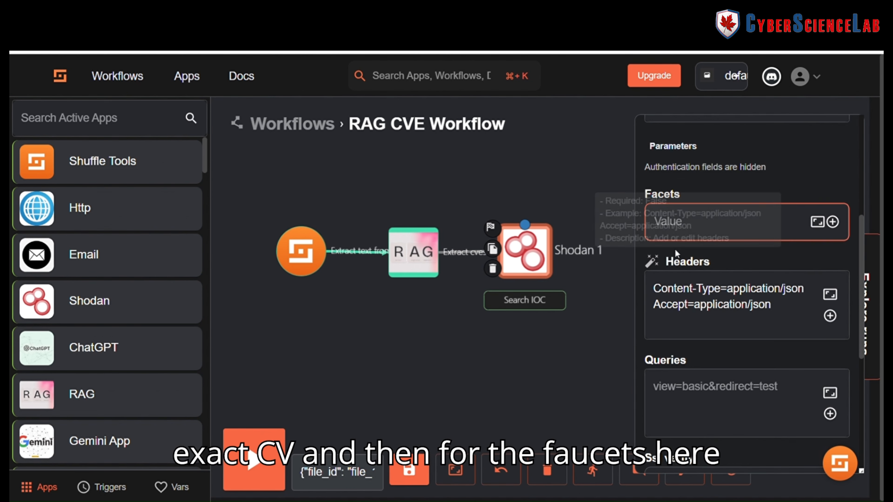
pyautogui.click(726, 228)
pyautogui.write('ip')
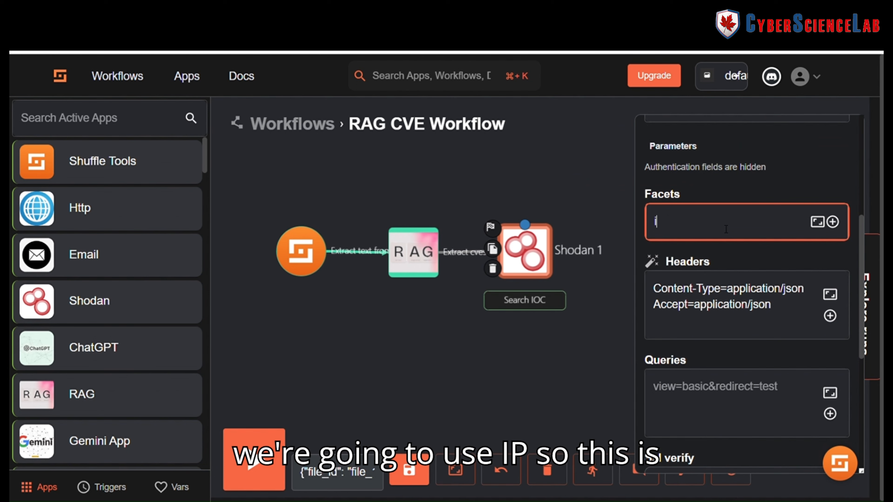
pyautogui.click(718, 184)
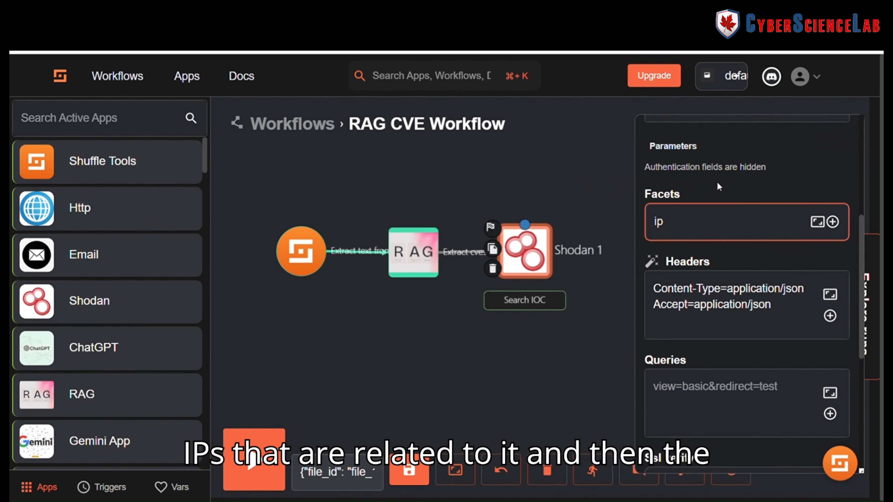
# - Set the Shodan node's Queries to query= followed by the Extract_cves cve list output: query=$extract_cves.body.cve.#
pyautogui.scroll(-5, 718, 187)
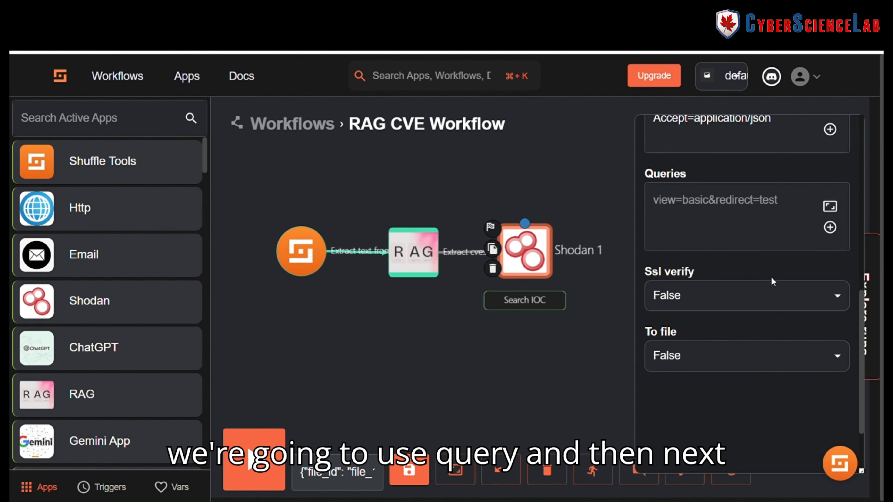
pyautogui.click(725, 213)
pyautogui.write('query=')
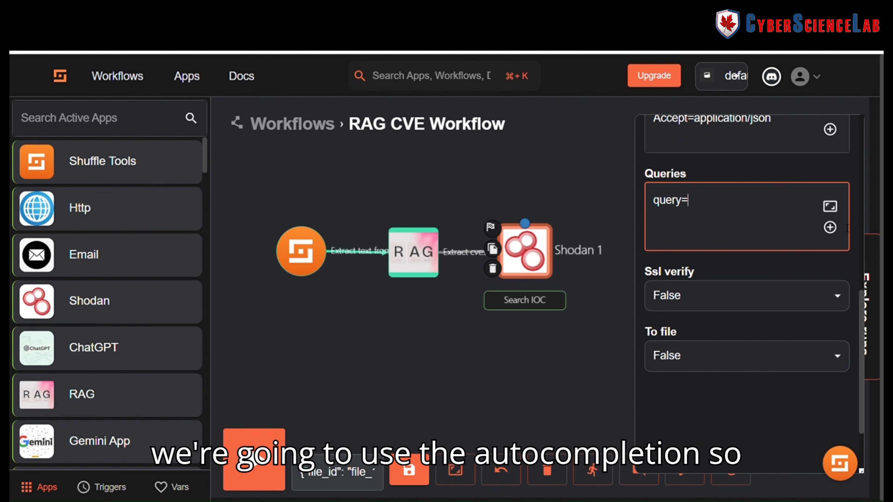
pyautogui.click(829, 226)
pyautogui.moveTo(809, 301)
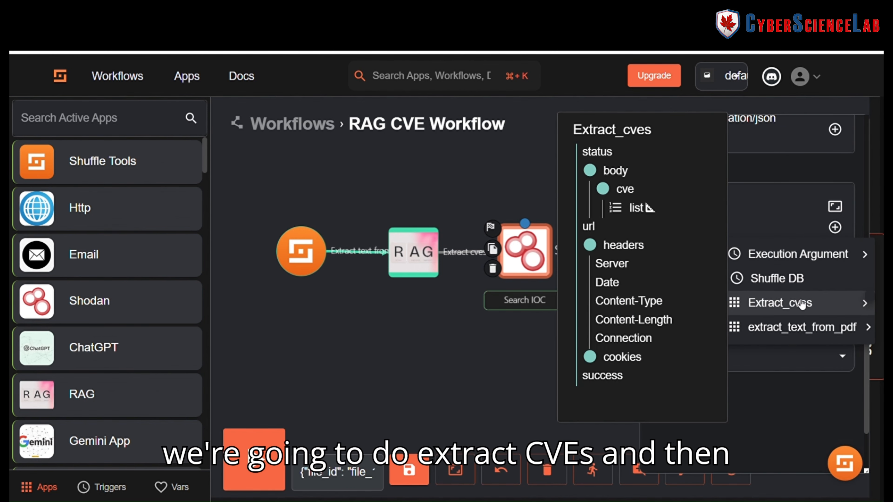
pyautogui.click(639, 211)
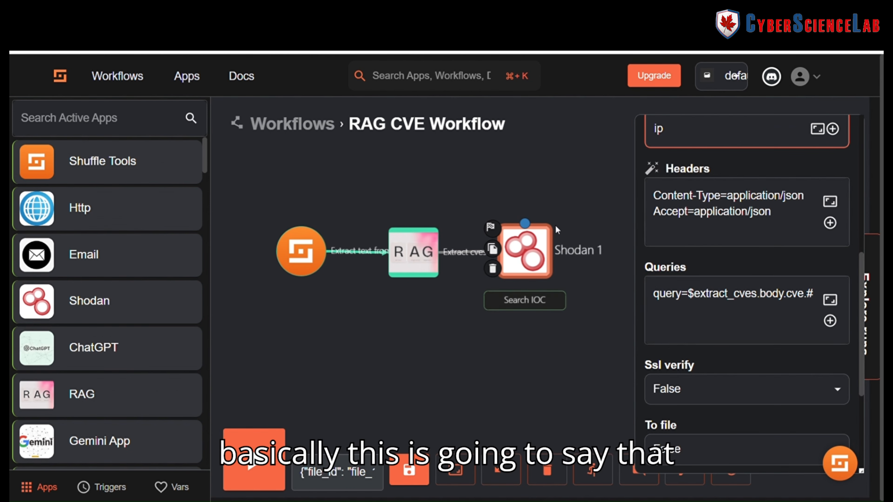
# - Review the Shodan node's query expression and other parameters, and close its settings
pyautogui.click(687, 310)
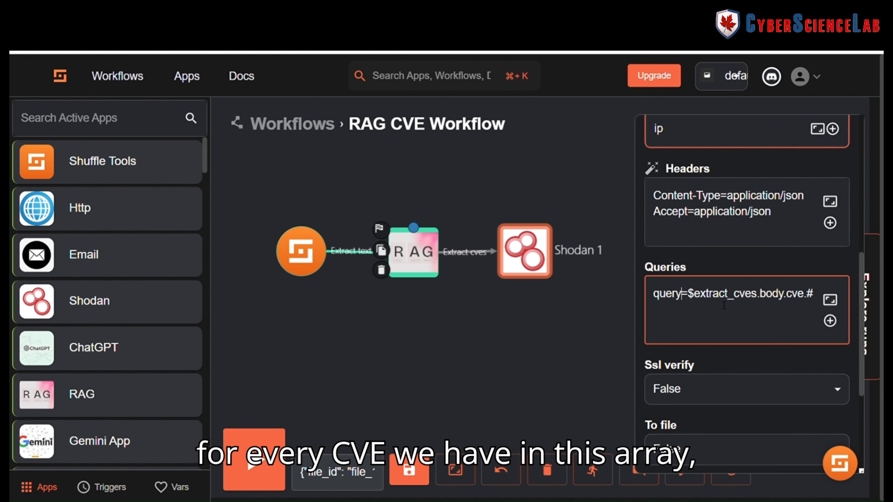
pyautogui.moveTo(696, 297); pyautogui.dragTo(805, 305)
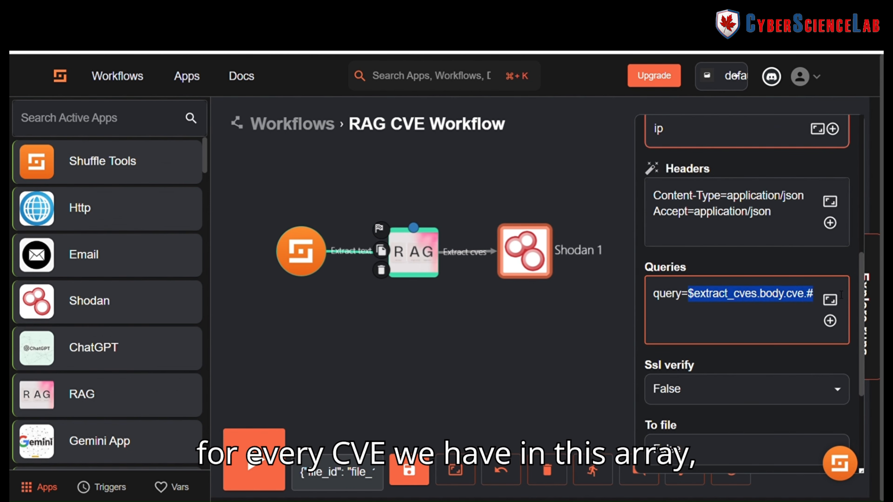
pyautogui.click(816, 298)
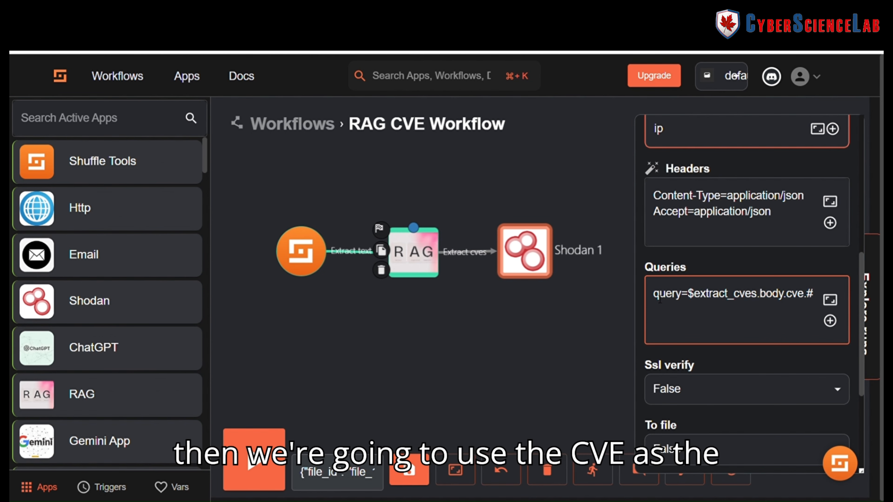
pyautogui.moveTo(653, 297); pyautogui.dragTo(819, 298)
pyautogui.click(800, 308)
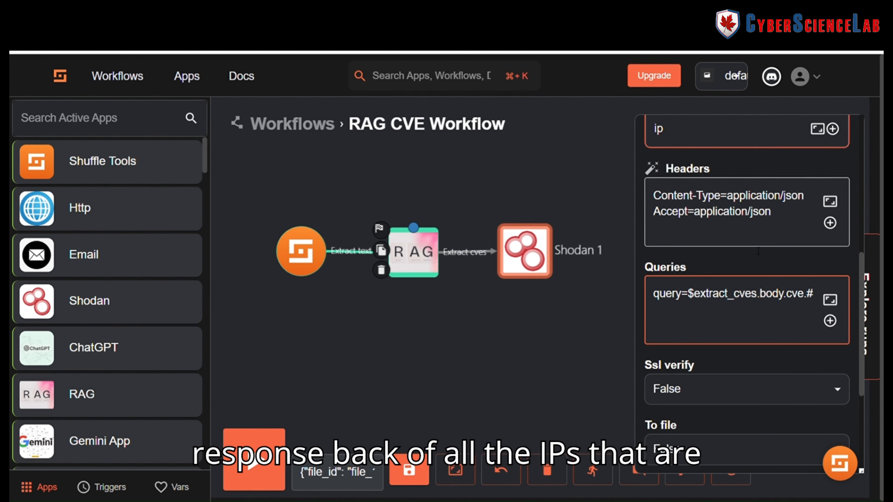
pyautogui.scroll(5, 749, 255)
pyautogui.scroll(-5, 749, 255)
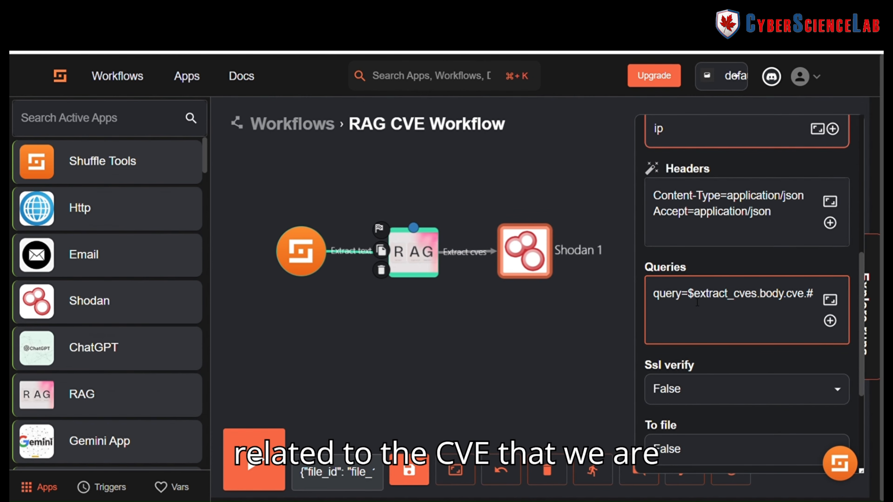
pyautogui.scroll(5, 697, 303)
pyautogui.click(553, 319)
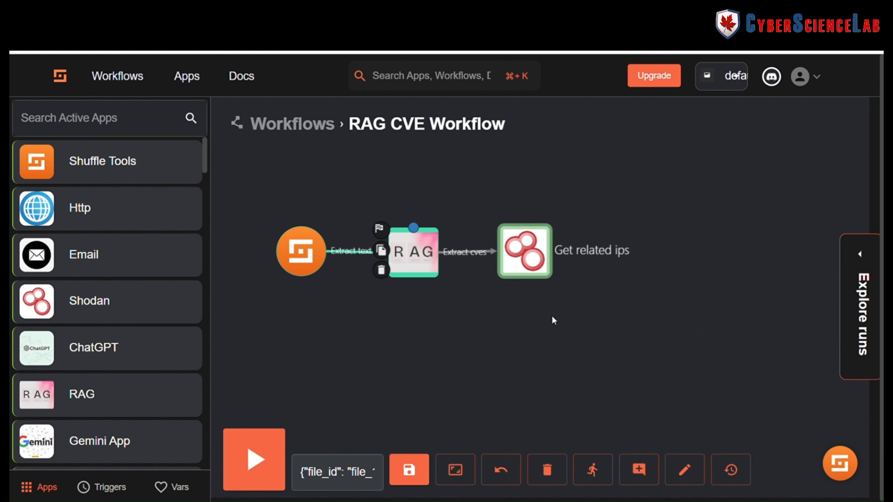
# - Run the workflow and expand the get_related_ips results
pyautogui.scroll(-2, 552, 316)
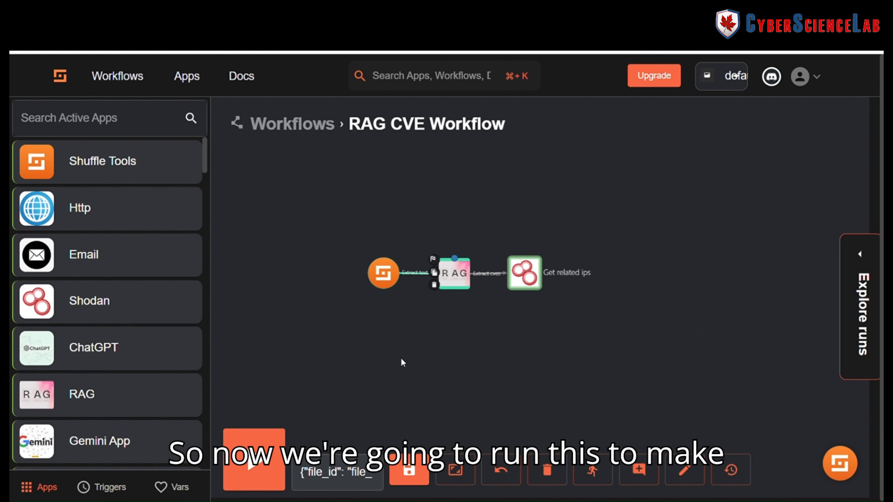
pyautogui.scroll(1, 495, 318)
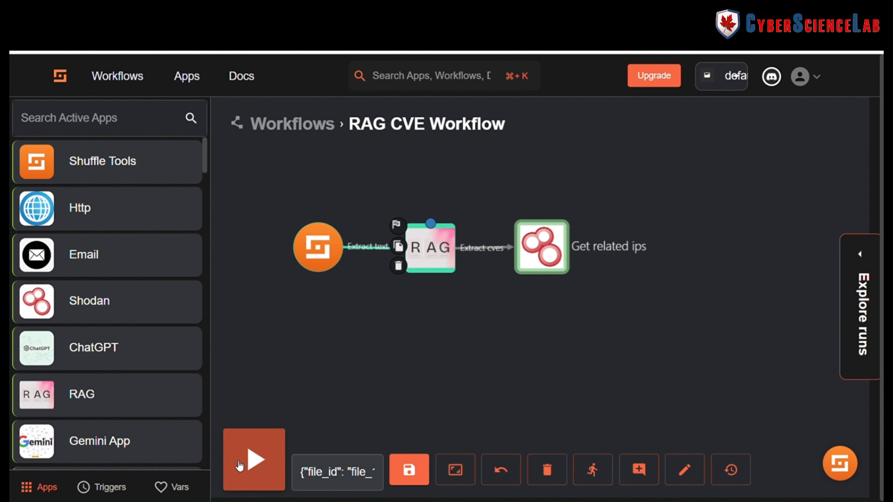
pyautogui.click(256, 464)
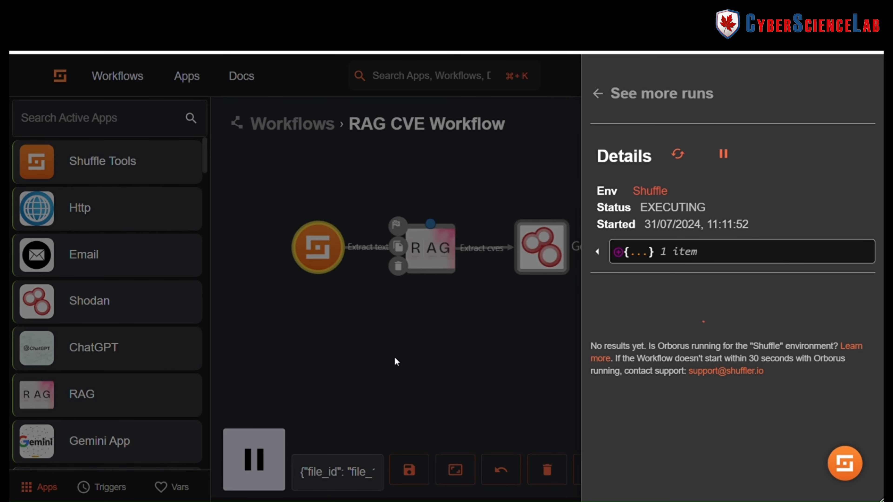
pyautogui.click(819, 444)
pyautogui.scroll(-3, 741, 407)
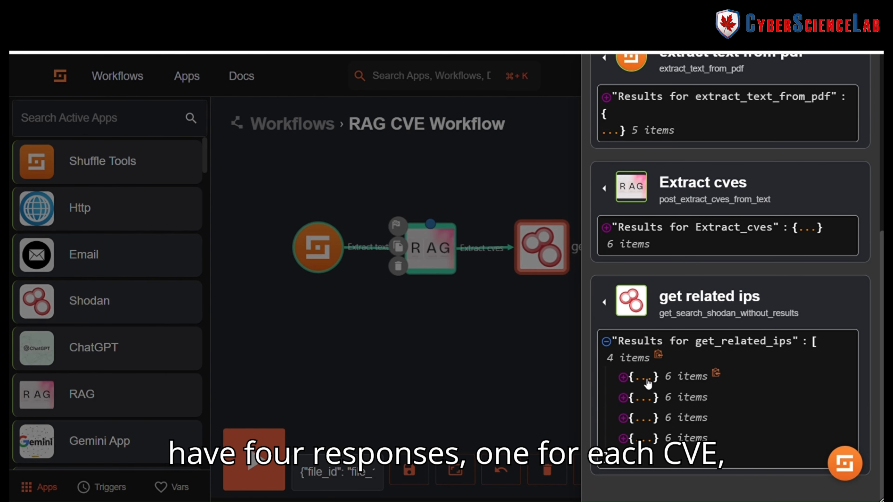
# - Inspect the IP value under body, facets and ip in the first get_related_ips response, and close the run details
pyautogui.click(648, 380)
pyautogui.scroll(-5, 706, 352)
pyautogui.click(712, 230)
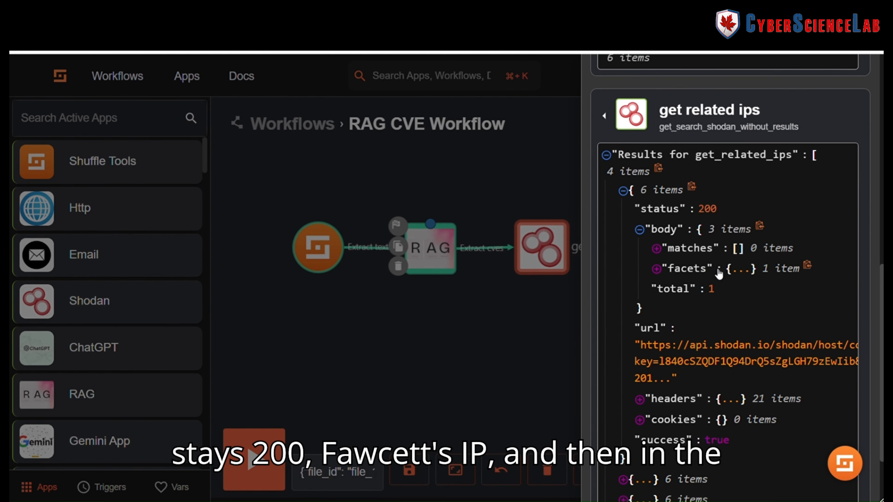
pyautogui.click(735, 270)
pyautogui.click(733, 288)
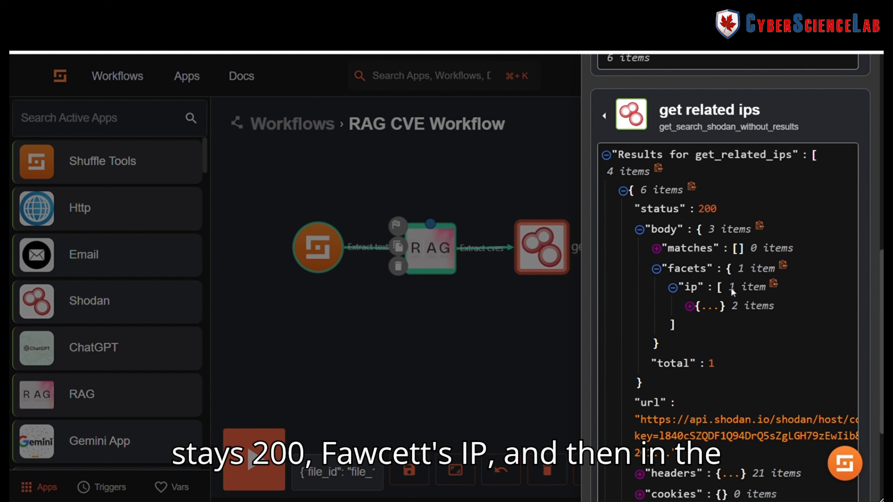
pyautogui.click(717, 310)
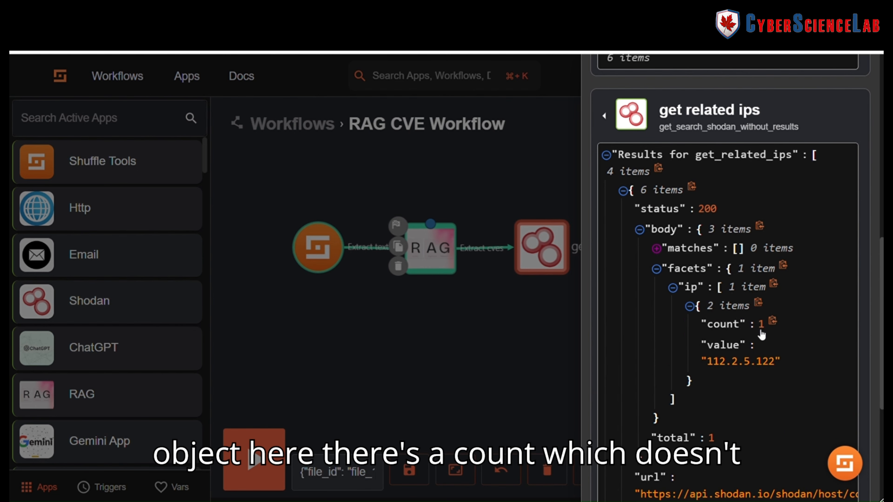
pyautogui.moveTo(745, 363); pyautogui.dragTo(762, 363)
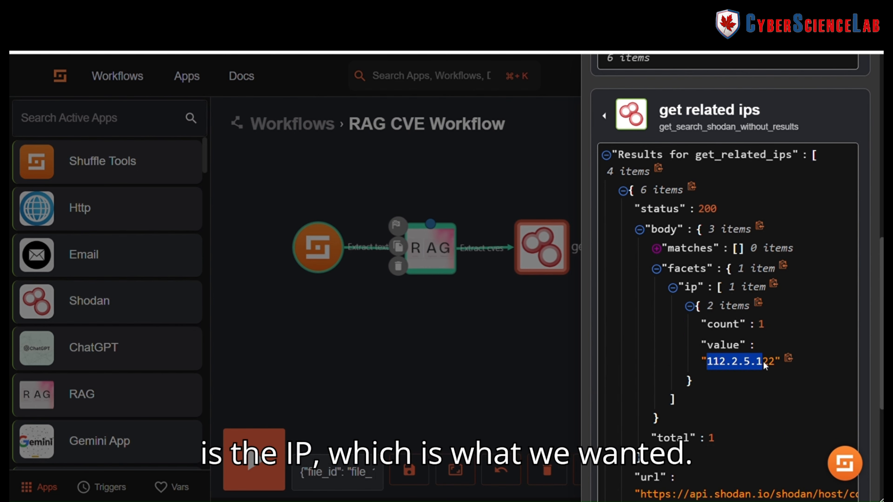
pyautogui.click(747, 363)
pyautogui.click(717, 364)
pyautogui.scroll(-6, 717, 364)
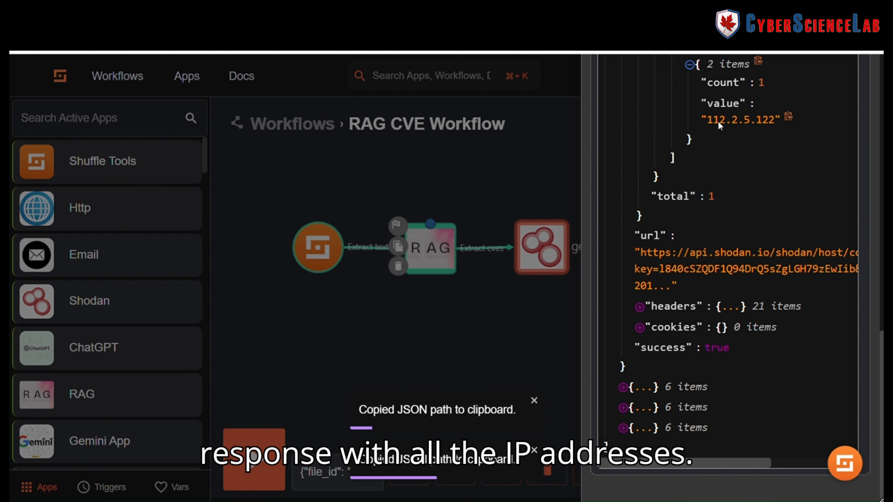
pyautogui.click(503, 323)
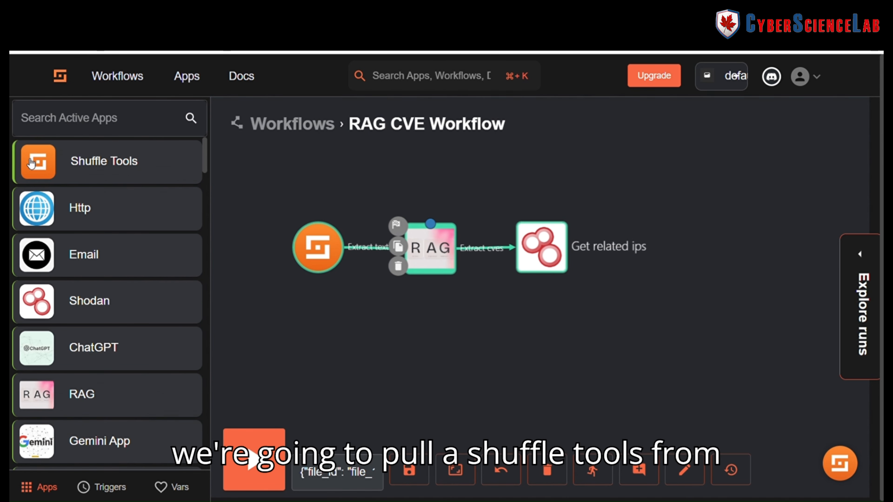
# - Add a Shuffle Tools node below the Shodan node and name it get_ip_array
pyautogui.moveTo(102, 180); pyautogui.dragTo(550, 350)
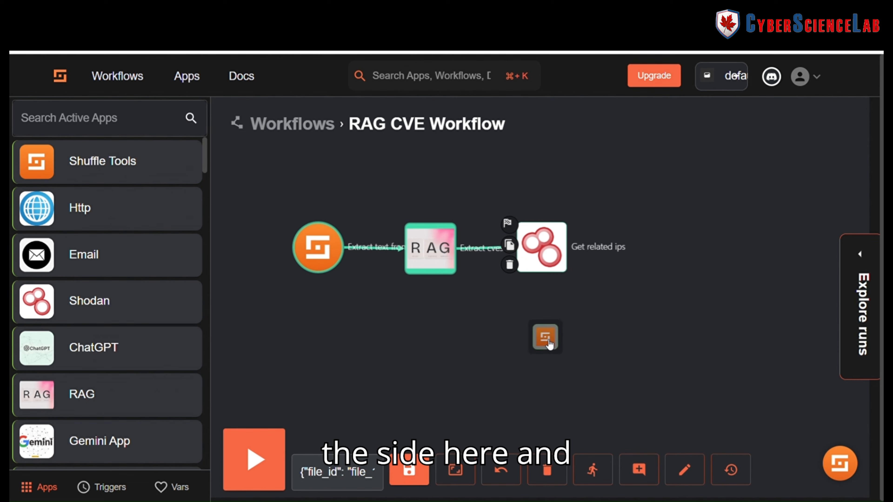
pyautogui.click(751, 242)
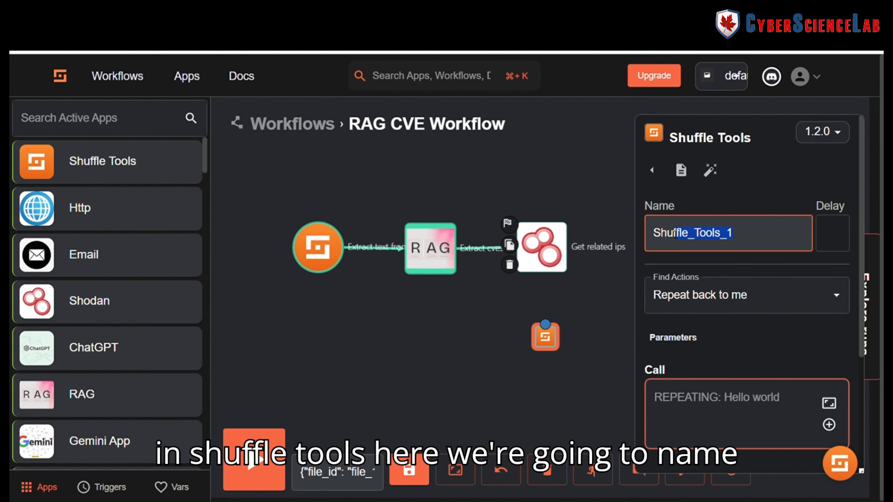
pyautogui.moveTo(674, 234); pyautogui.dragTo(638, 229)
pyautogui.write('get_ip_arr')
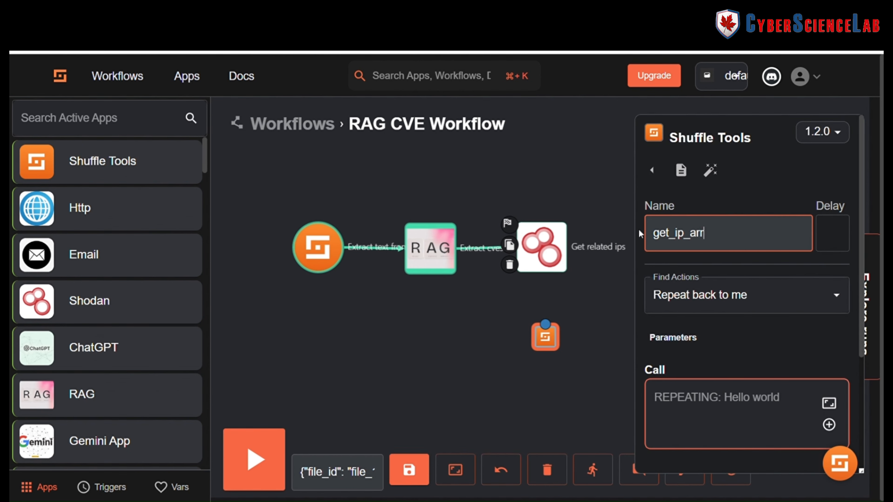
pyautogui.write('ay')
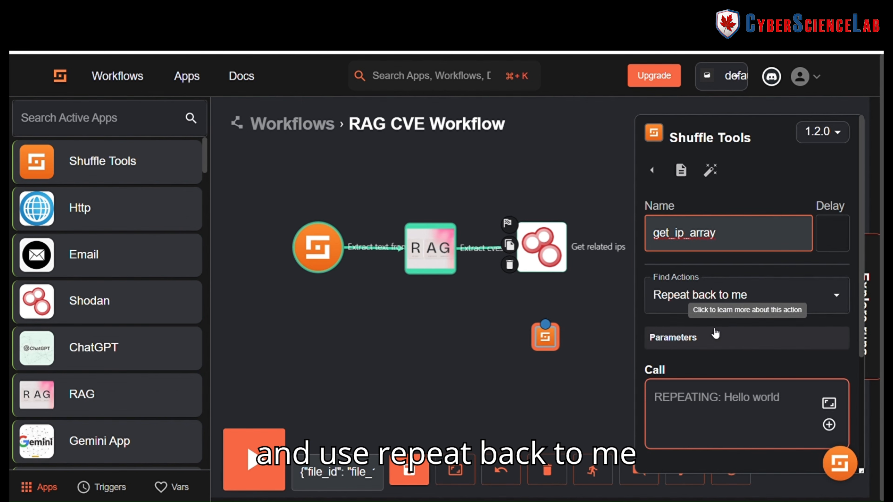
pyautogui.click(693, 359)
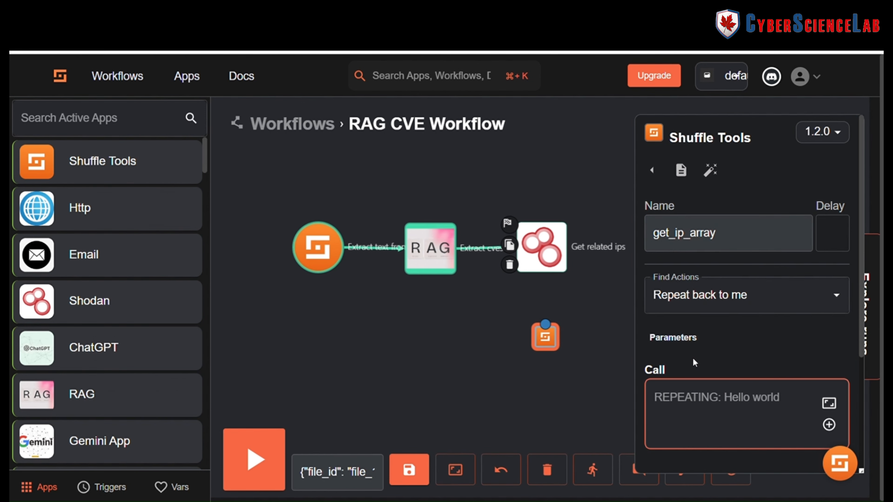
# - Paste the Python script for collecting unique IPs into the node's expanded Call editor and add a blank line under {% python %}
pyautogui.scroll(-2, 692, 358)
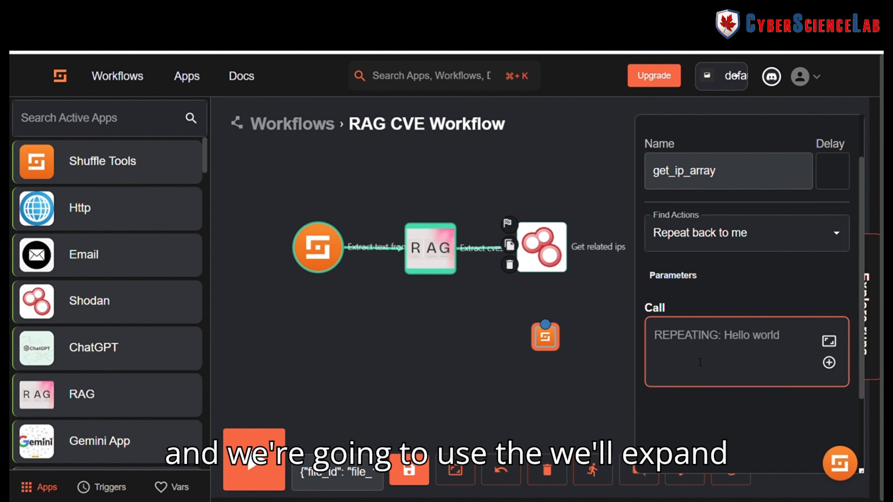
pyautogui.click(832, 344)
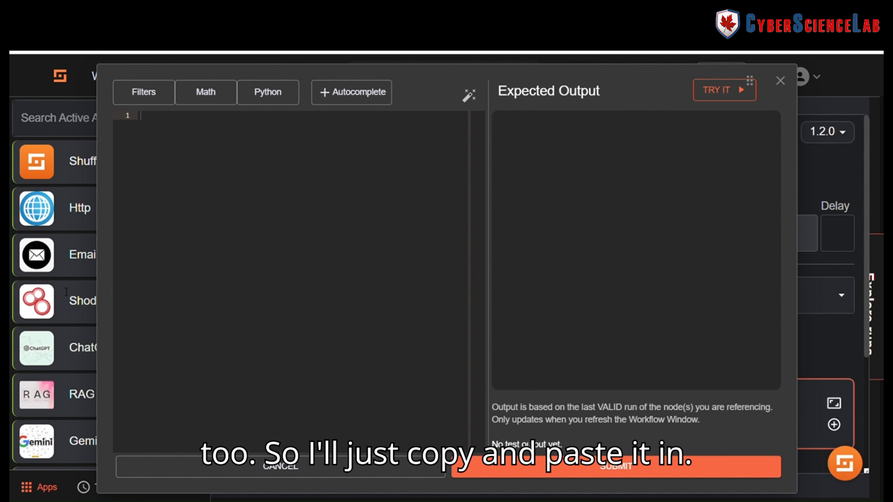
pyautogui.hotkey('ctrl', 'v')
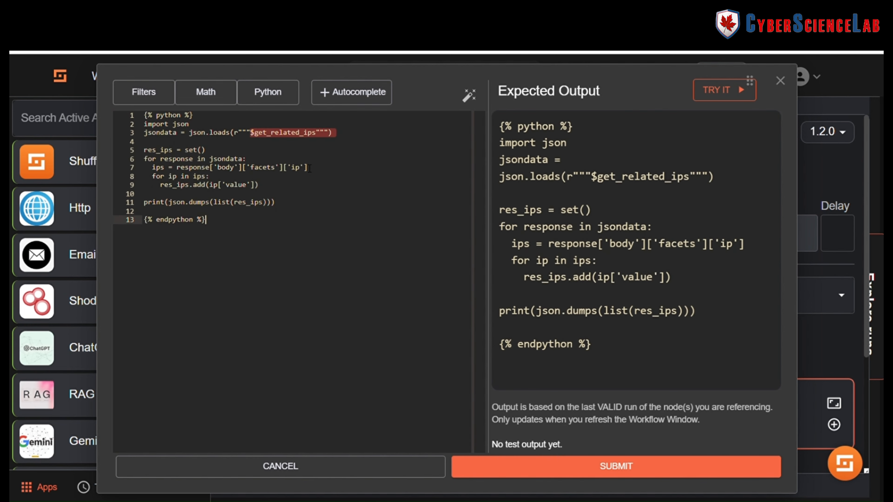
pyautogui.click(248, 126)
pyautogui.click(213, 117)
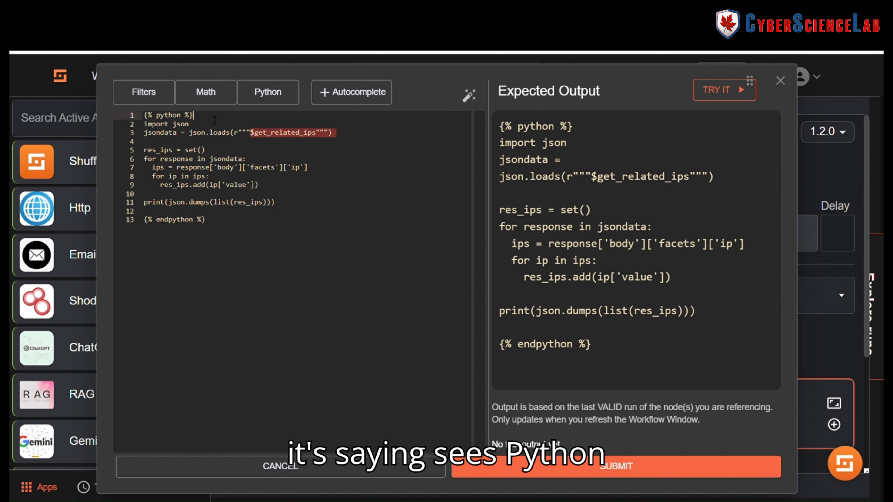
pyautogui.press('Return')
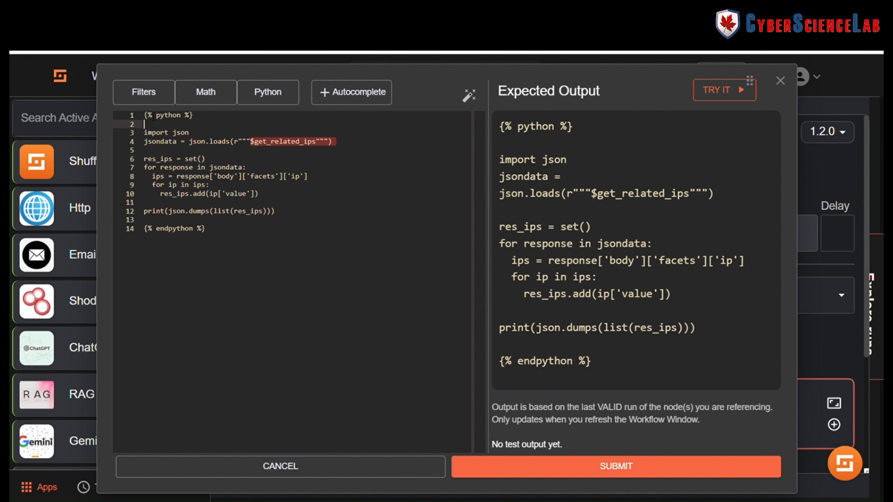
pyautogui.moveTo(144, 116); pyautogui.dragTo(197, 118)
pyautogui.click(212, 118)
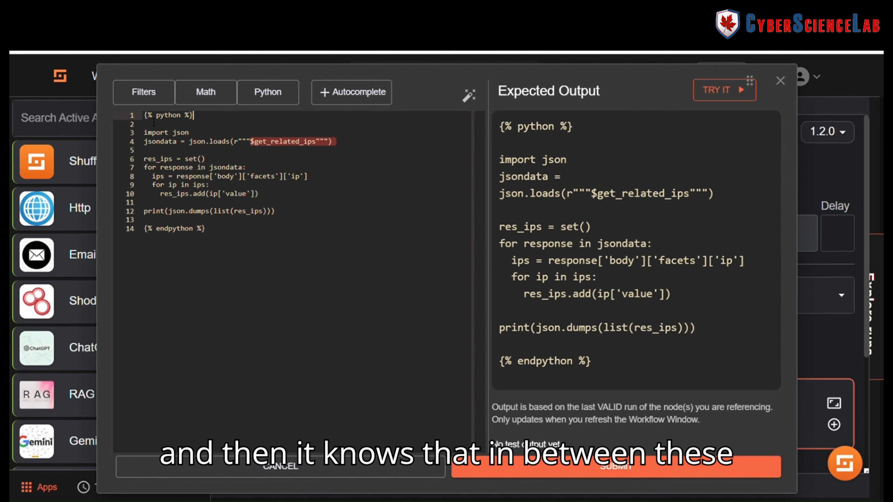
pyautogui.moveTo(144, 228); pyautogui.dragTo(208, 229)
pyautogui.click(223, 231)
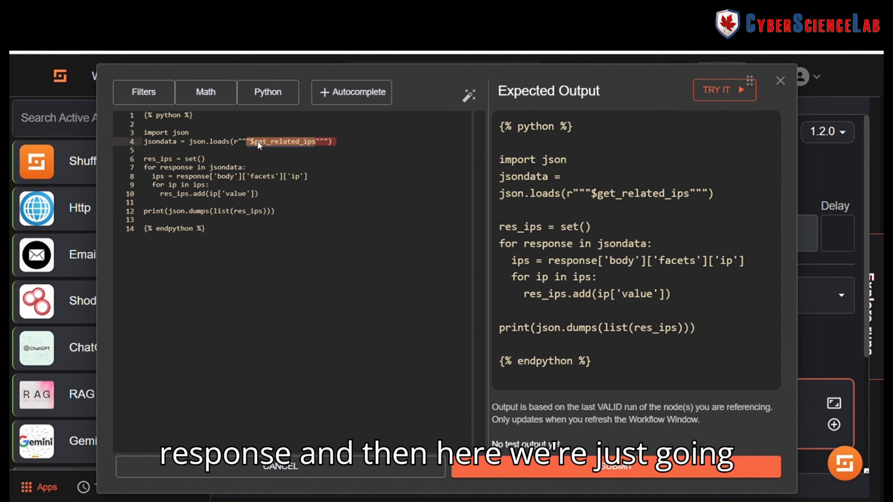
# - Remove the $get_related_ips reference from between the triple quotes in the json.loads line
pyautogui.click(294, 142)
pyautogui.moveTo(315, 142); pyautogui.dragTo(256, 147)
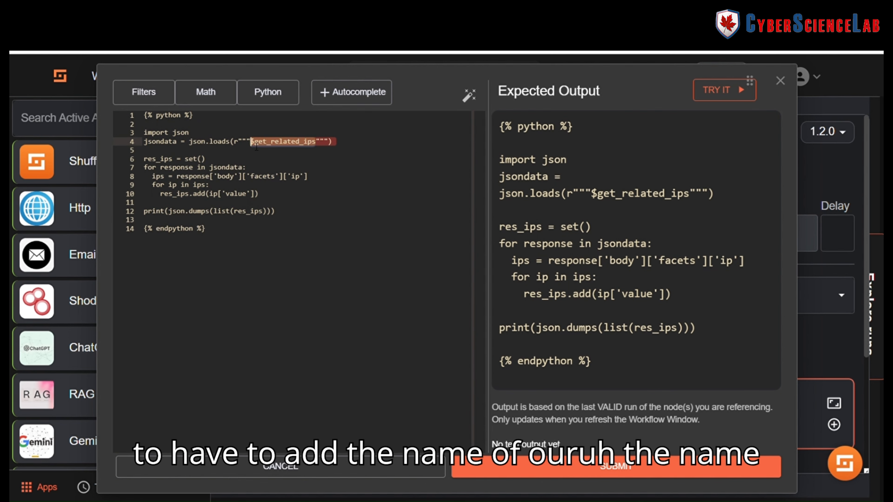
pyautogui.press('BackSpace')
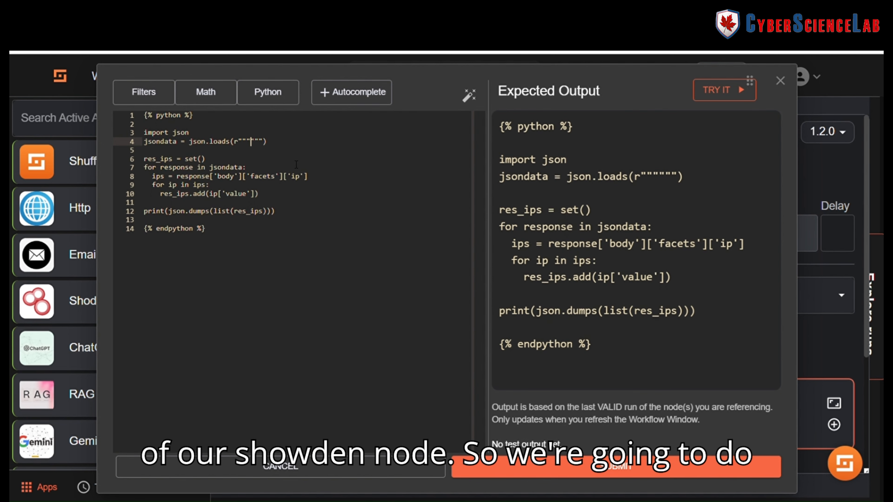
pyautogui.click(292, 245)
# - Check the autocomplete sources, submit the script, and connect the Shodan node to the get_ip_array node
pyautogui.click(342, 99)
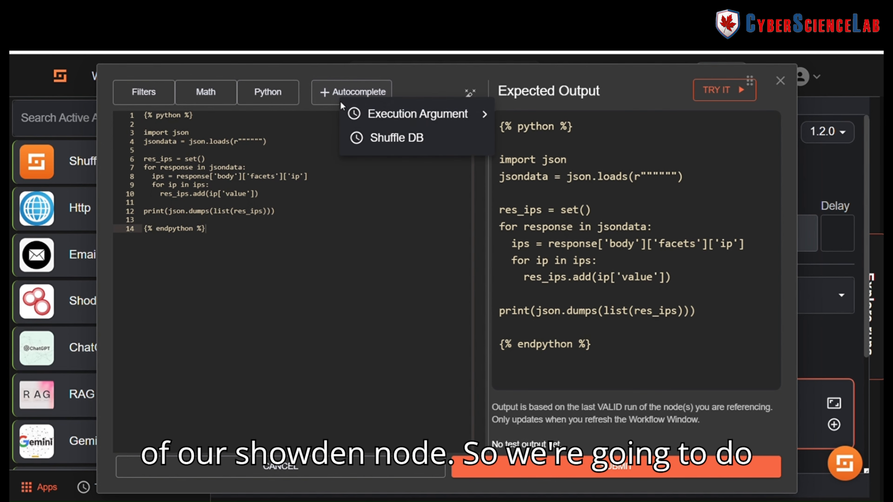
pyautogui.click(362, 227)
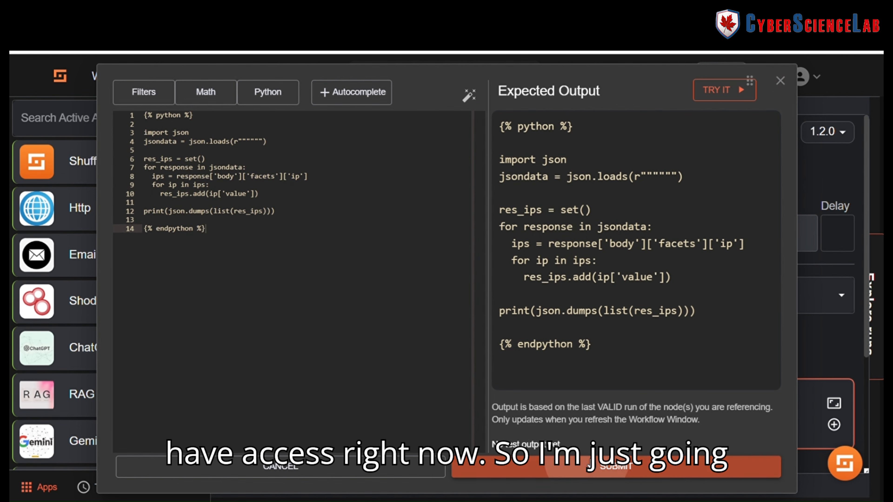
pyautogui.click(615, 466)
pyautogui.moveTo(541, 221); pyautogui.dragTo(545, 335)
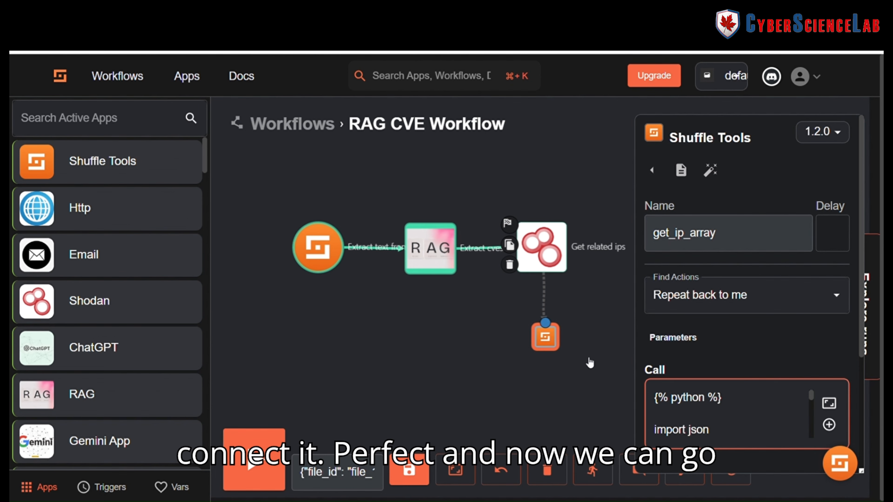
# - Reopen the expanded Call editor and insert the autocomplete reference $get_related_ips.#.body.facets.ip.#.value after {% endpython %}
pyautogui.click(829, 403)
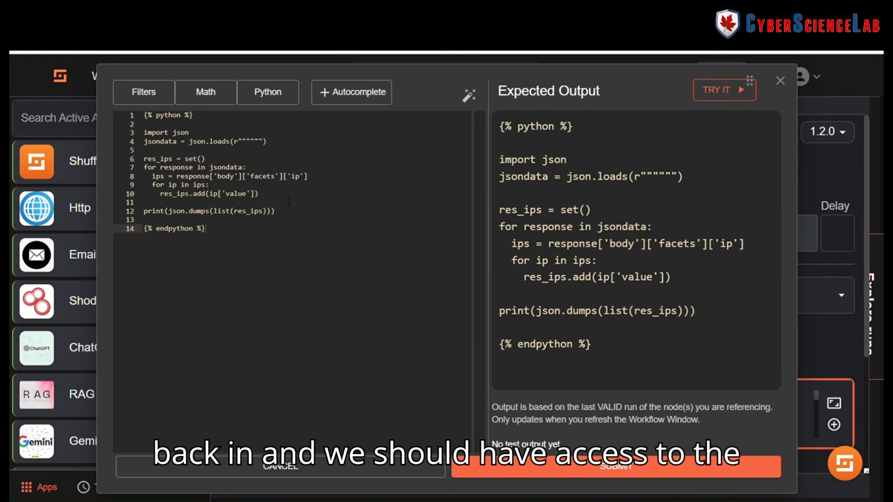
pyautogui.click(351, 92)
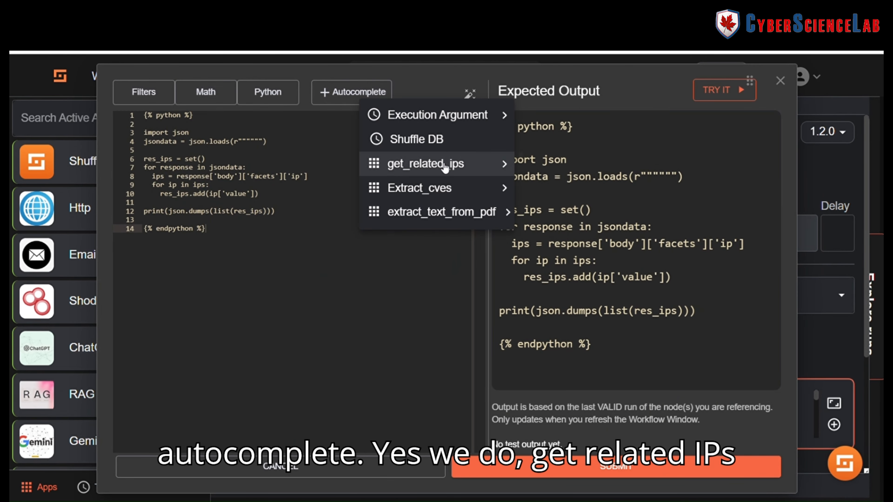
pyautogui.moveTo(445, 167)
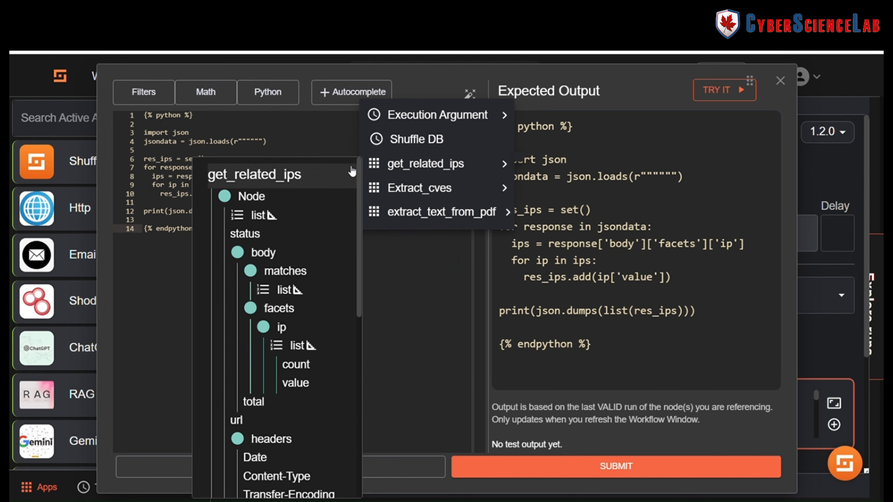
pyautogui.click(308, 388)
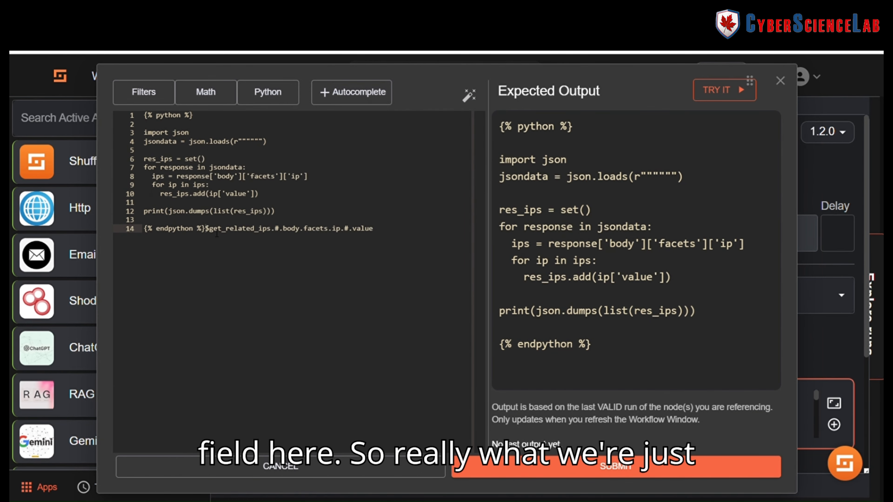
# - Move $get_related_ips between the triple quotes of json.loads and delete the leftover .#.body.facets.ip.#.value from the last line
pyautogui.moveTo(205, 229); pyautogui.dragTo(270, 232)
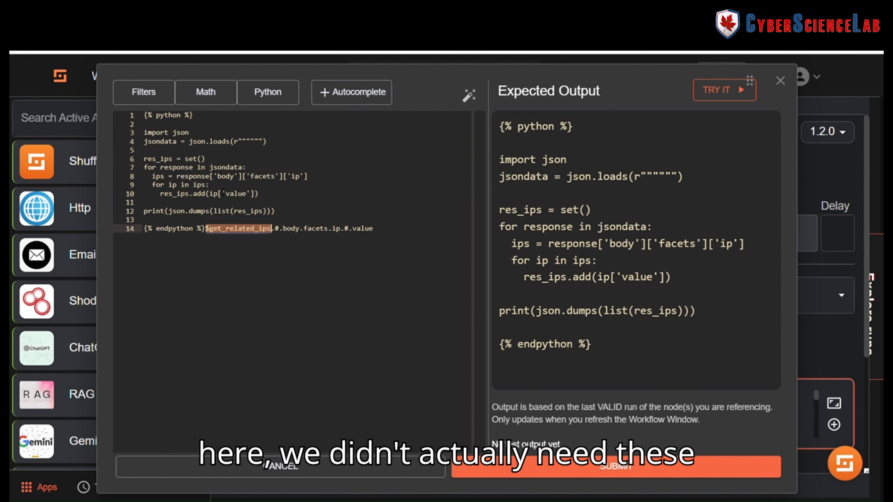
pyautogui.hotkey('ctrl', 'x')
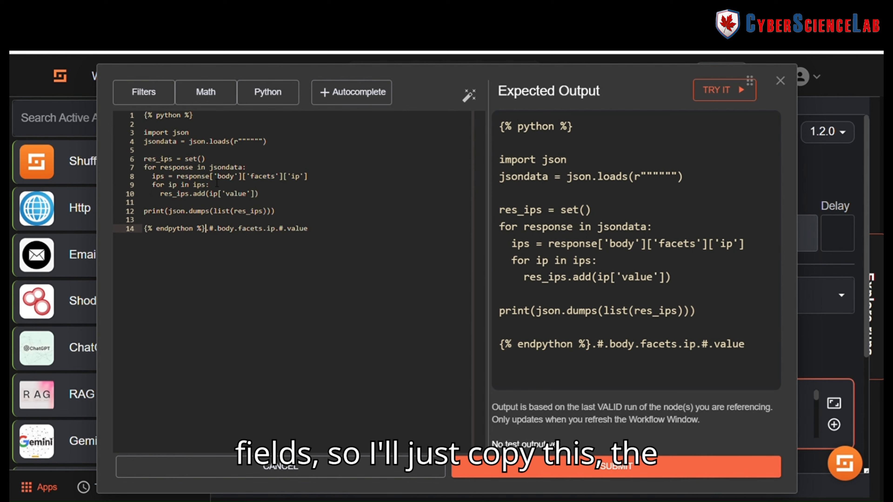
pyautogui.click(250, 141)
pyautogui.hotkey('ctrl', 'v')
pyautogui.click(323, 235)
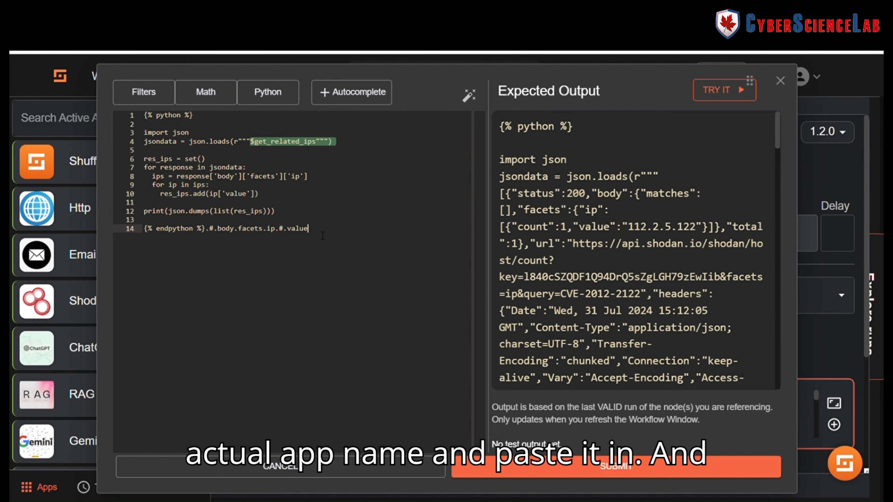
pyautogui.moveTo(323, 235); pyautogui.dragTo(207, 232)
pyautogui.press('BackSpace')
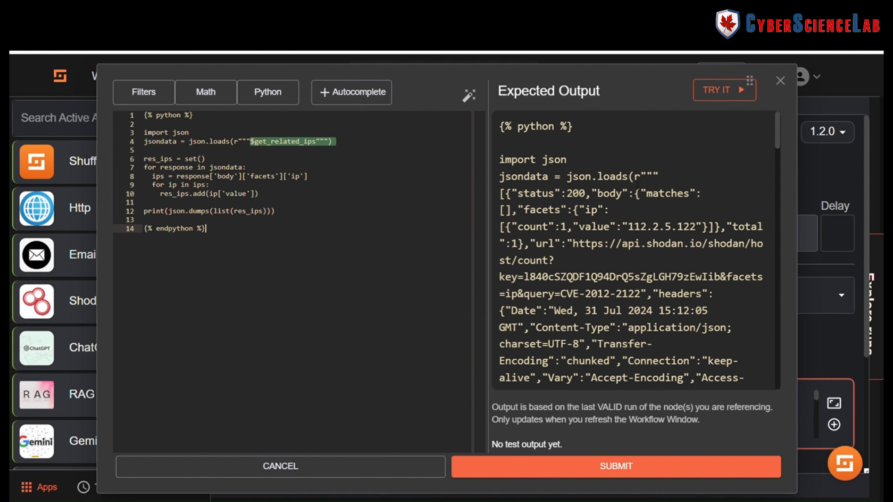
# - Examine the Shodan responses in the expected output and the script lines that collect the IP values and print the list
pyautogui.scroll(-3, 558, 182)
pyautogui.moveTo(500, 134); pyautogui.dragTo(681, 350)
pyautogui.click(614, 243)
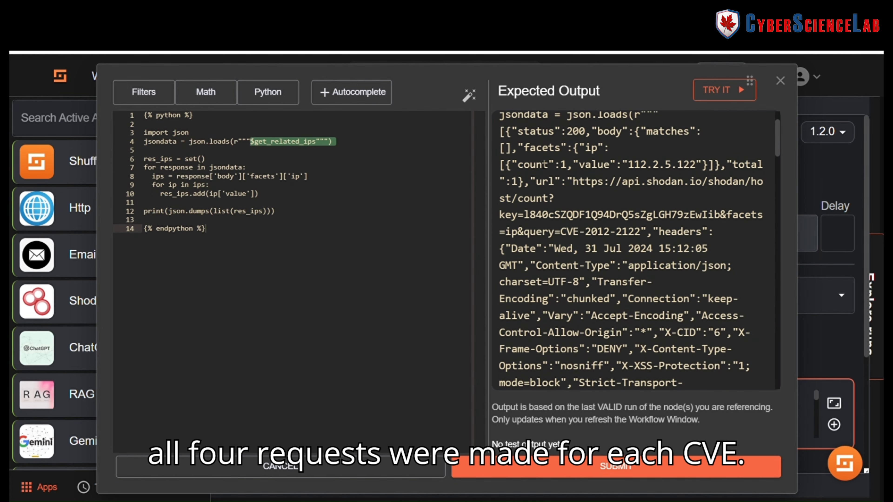
pyautogui.click(221, 154)
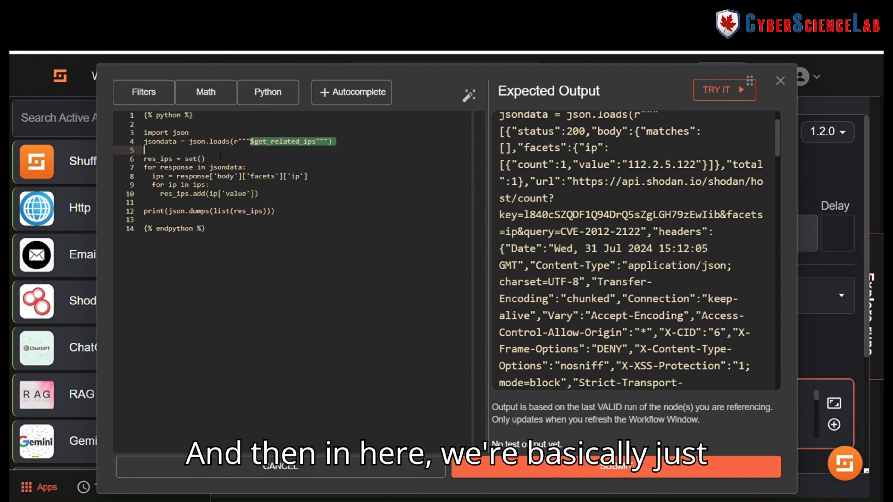
pyautogui.moveTo(177, 176); pyautogui.dragTo(308, 176)
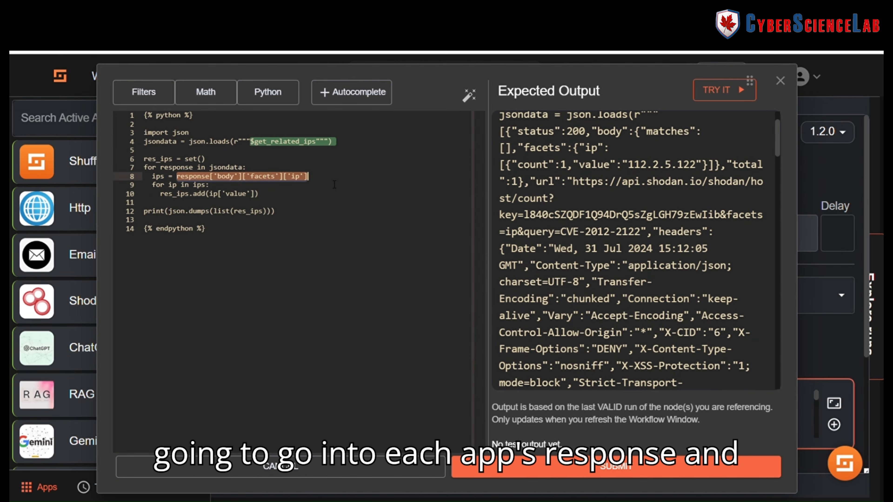
pyautogui.press('Right')
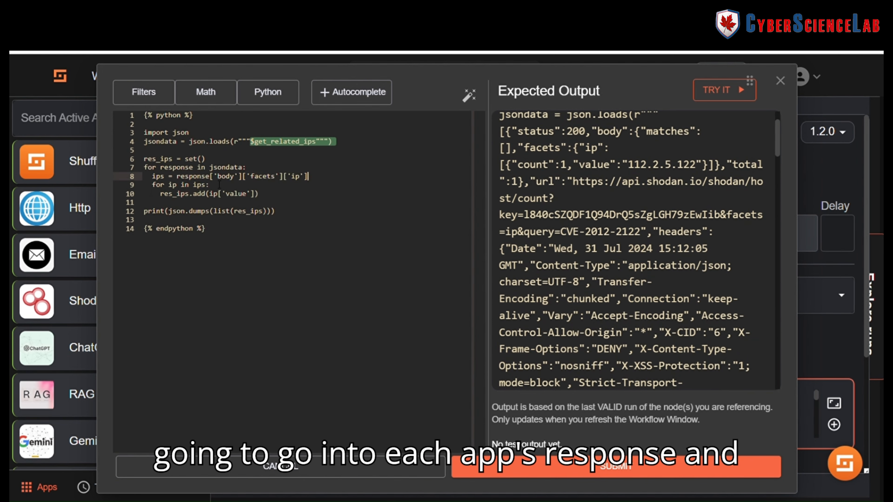
pyautogui.moveTo(160, 194); pyautogui.dragTo(281, 212)
pyautogui.click(190, 196)
pyautogui.click(281, 211)
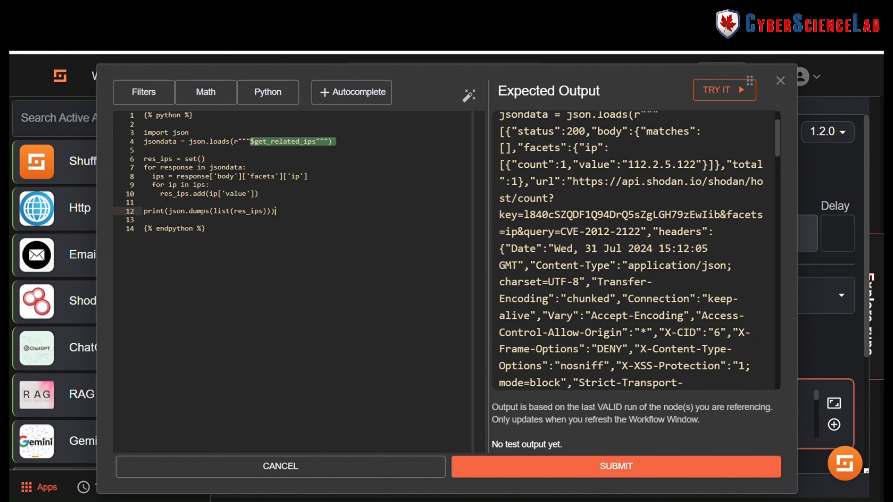
pyautogui.scroll(-2, 668, 175)
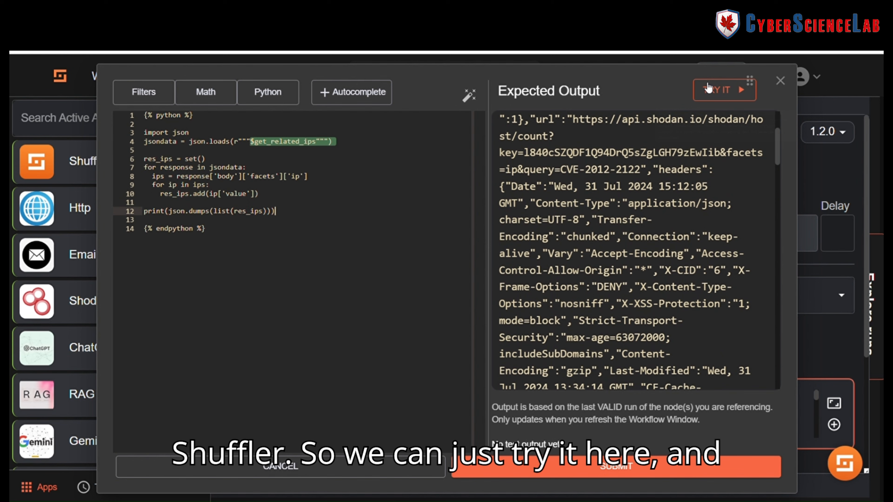
# - Test the script in the code editor and review the IP addresses in the test result
pyautogui.click(707, 98)
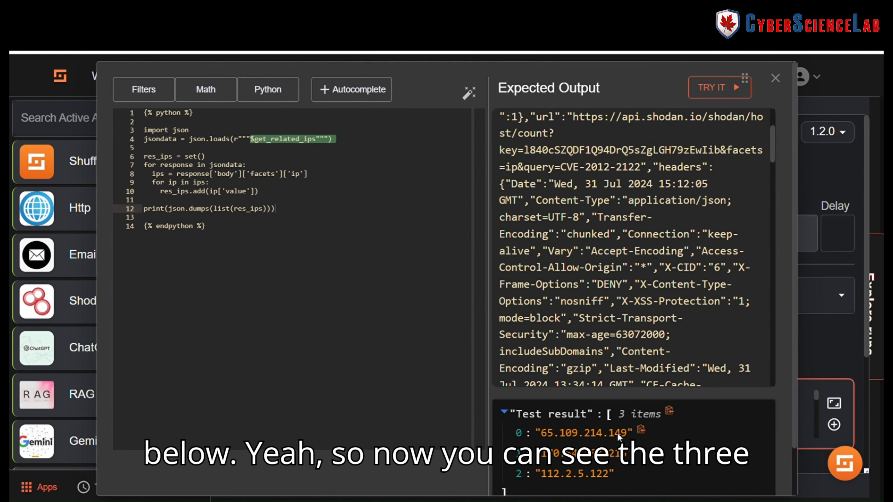
pyautogui.scroll(-2, 601, 457)
pyautogui.moveTo(541, 380); pyautogui.dragTo(607, 429)
pyautogui.click(606, 423)
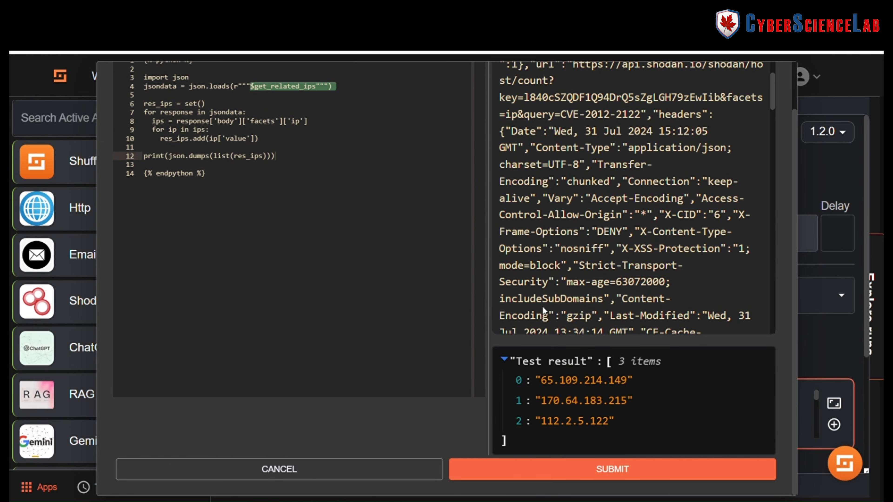
pyautogui.scroll(2, 491, 347)
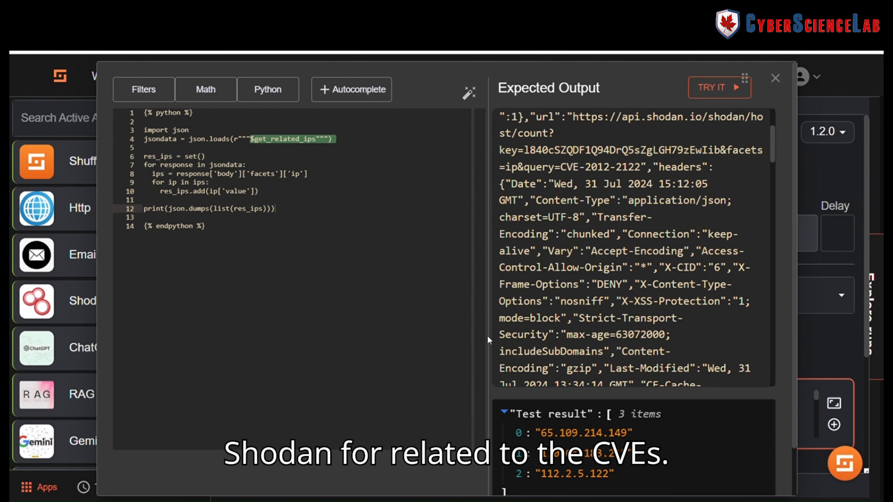
pyautogui.scroll(-2, 487, 335)
pyautogui.scroll(-1, 486, 336)
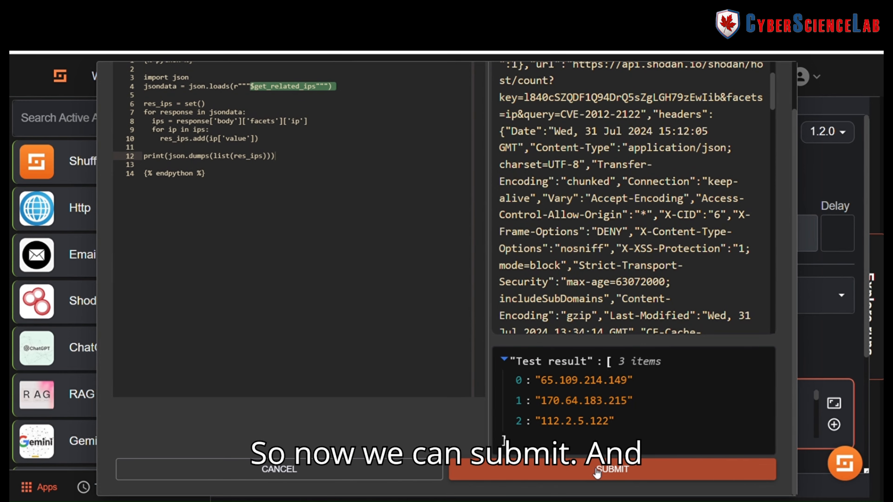
# - Submit the IP-collecting script from the code editor and run the RAG CVE workflow
pyautogui.click(594, 476)
pyautogui.click(449, 365)
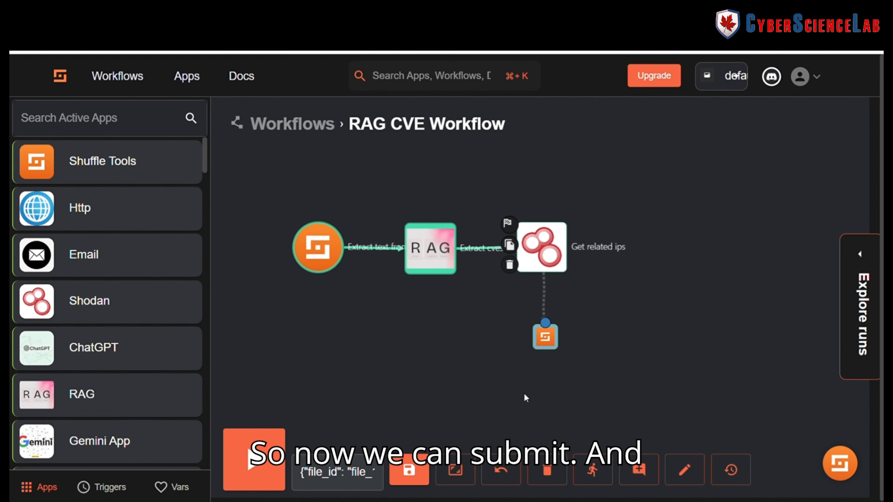
pyautogui.moveTo(615, 395); pyautogui.dragTo(532, 377)
pyautogui.click(260, 453)
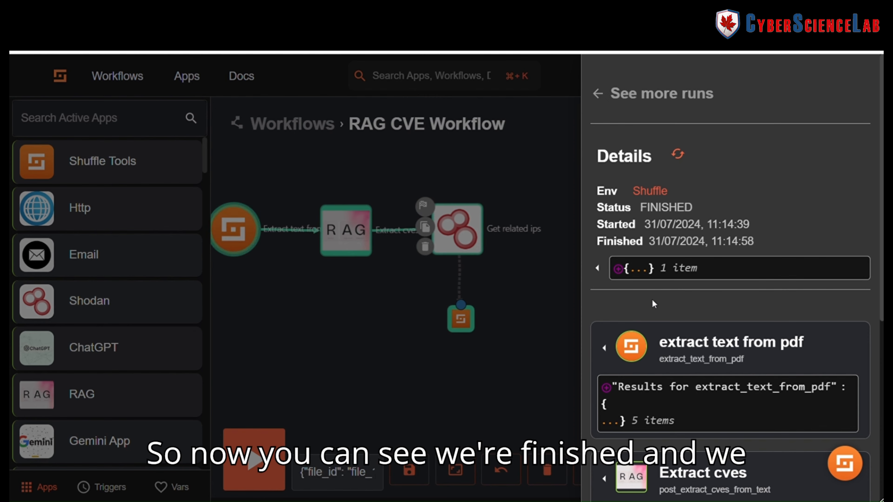
# - Expand the get_ip_array results in the finished run's details and review the collected IP addresses
pyautogui.scroll(-8, 702, 352)
pyautogui.click(807, 440)
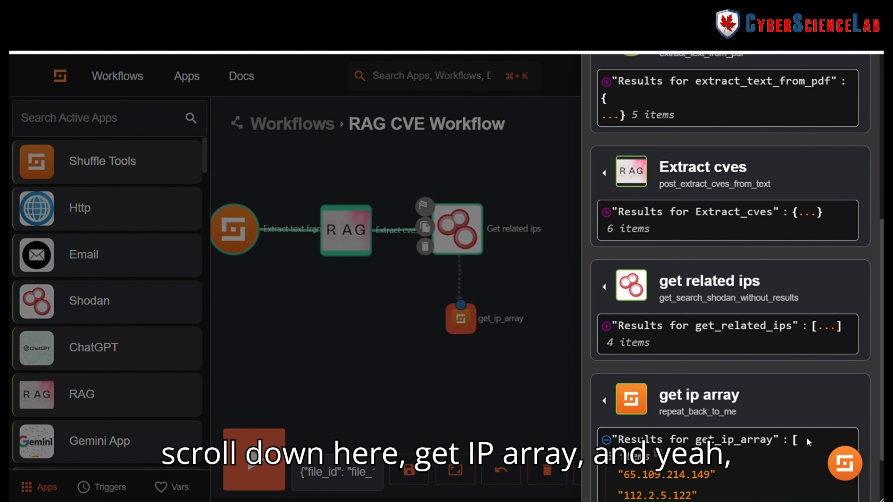
pyautogui.scroll(-2, 777, 404)
pyautogui.scroll(-1, 777, 404)
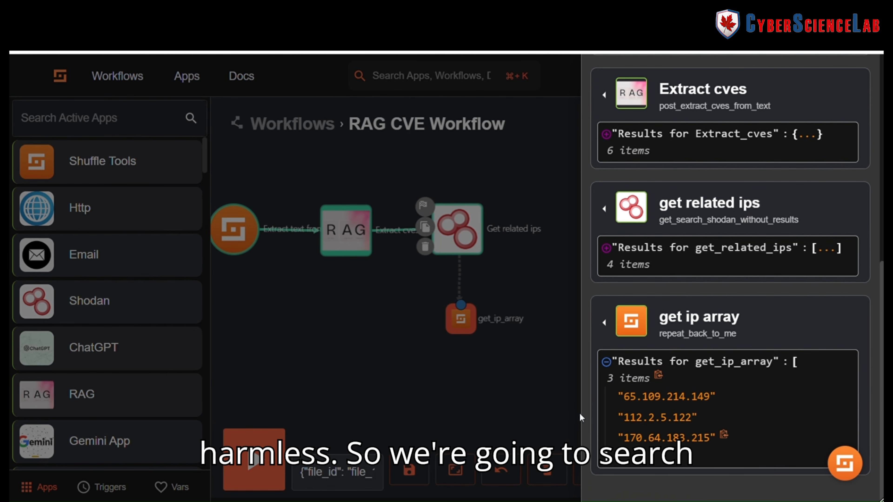
# - Find the Virustotal v3 app, add it beside the Get related ips node and connect get_ip_array to it
pyautogui.click(527, 398)
pyautogui.click(89, 128)
pyautogui.write('virus')
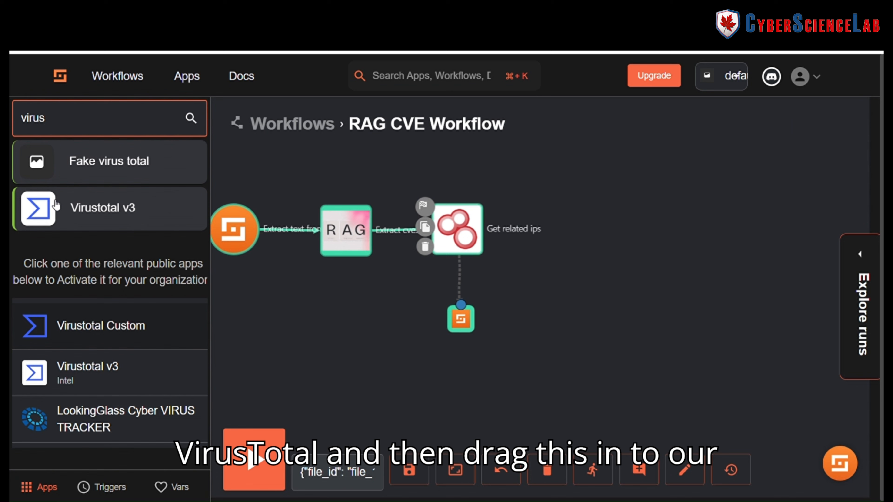
pyautogui.moveTo(56, 206); pyautogui.dragTo(577, 234)
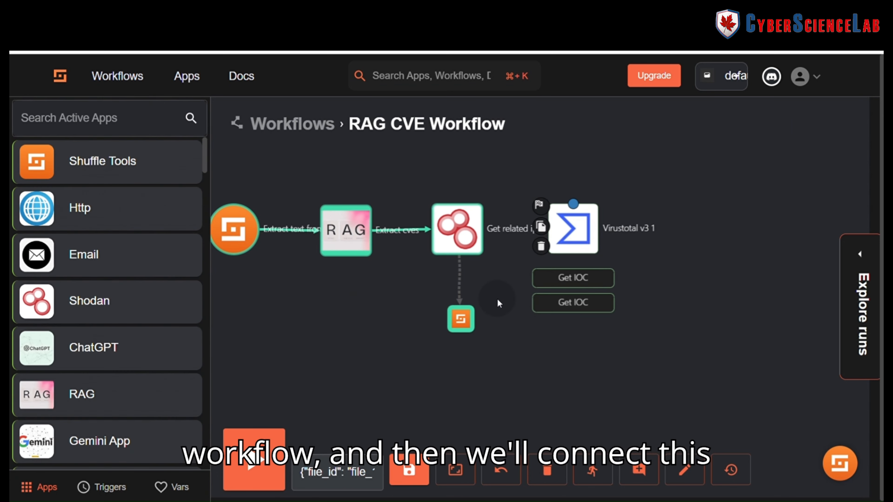
pyautogui.moveTo(460, 305); pyautogui.dragTo(574, 243)
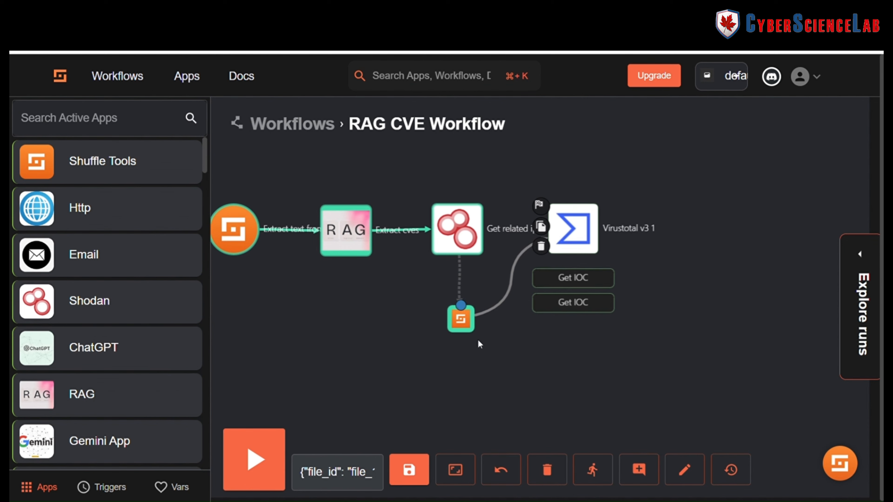
# - Apply the Get IOC suggestion to the Virustotal v3 node and set its action to Get an ip address report
pyautogui.click(574, 239)
pyautogui.click(573, 277)
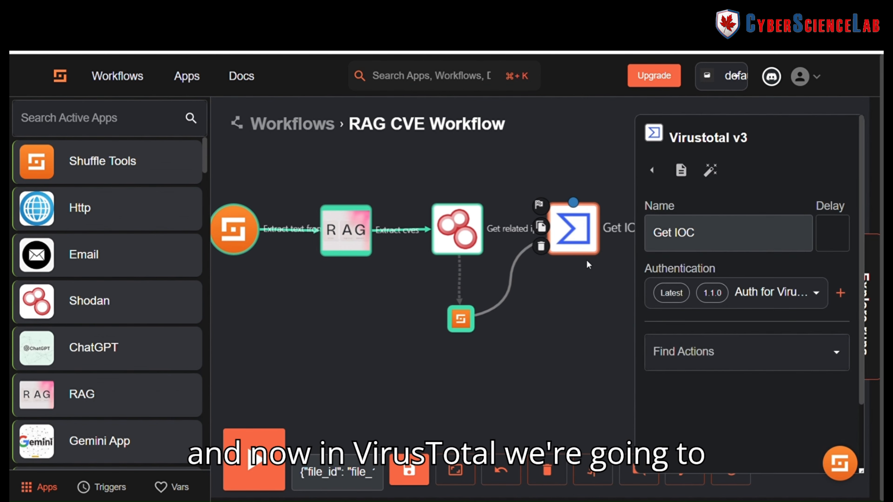
pyautogui.click(703, 351)
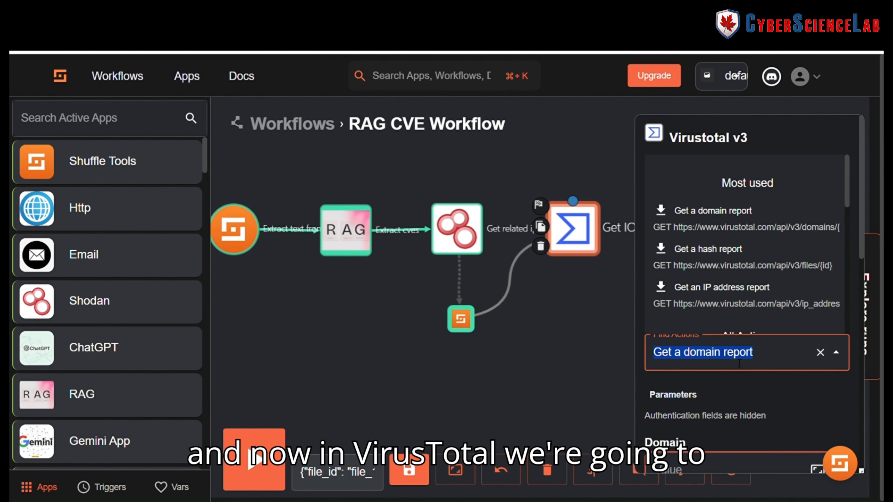
pyautogui.click(726, 299)
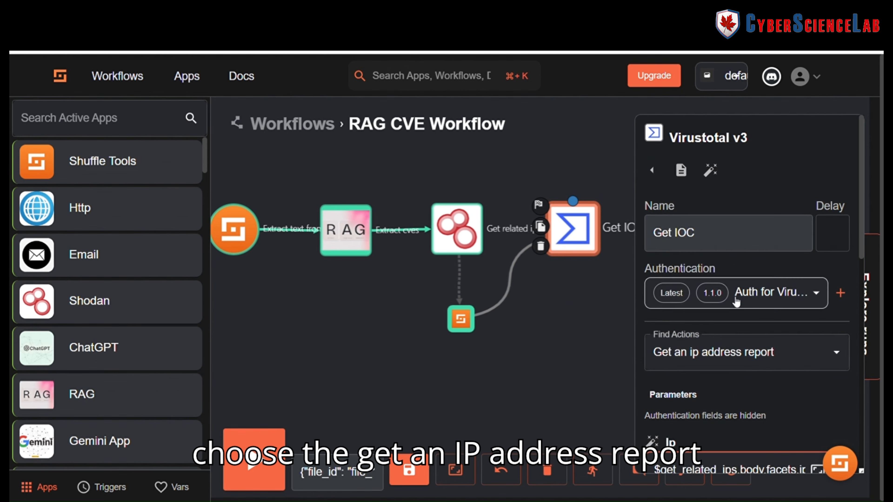
pyautogui.scroll(-3, 705, 318)
pyautogui.scroll(3, 737, 188)
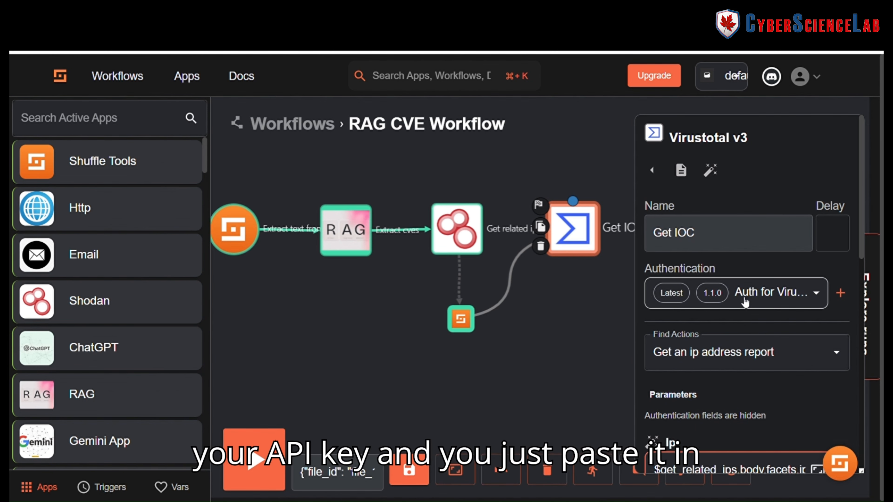
# - Clear the Get IOC node's Ip parameter and open its autocomplete list
pyautogui.scroll(-7, 745, 302)
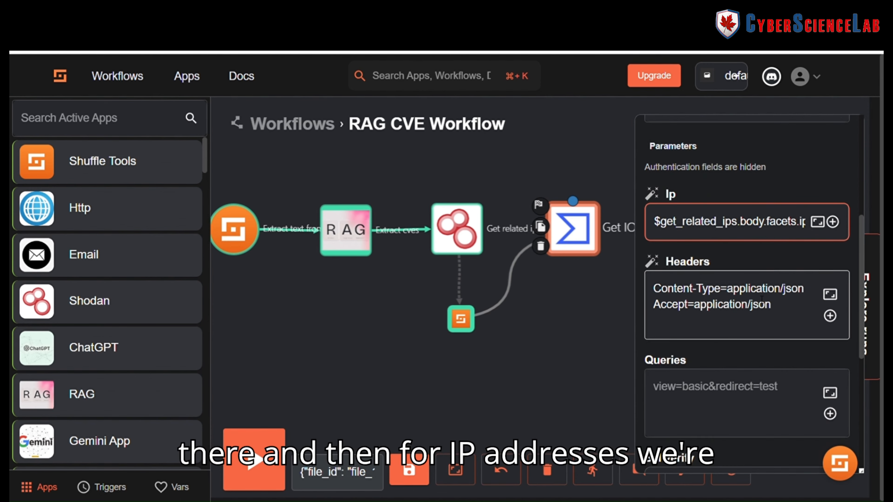
pyautogui.moveTo(654, 222); pyautogui.dragTo(854, 231)
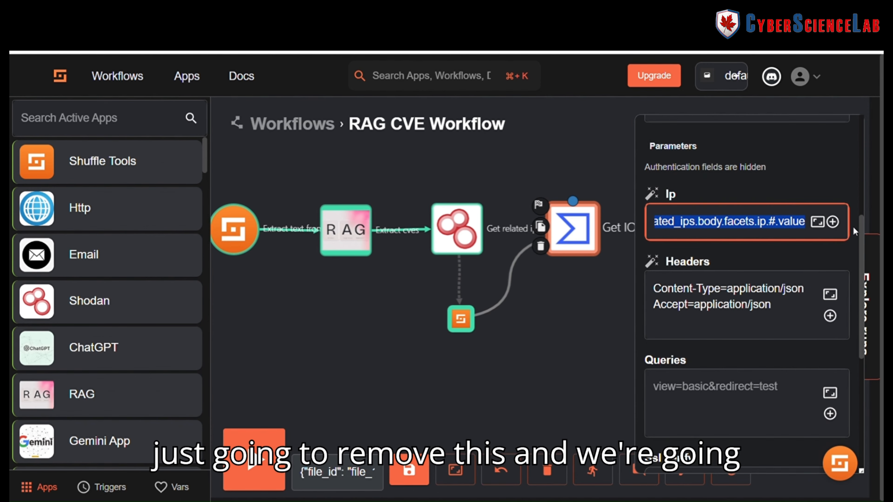
pyautogui.press('BackSpace')
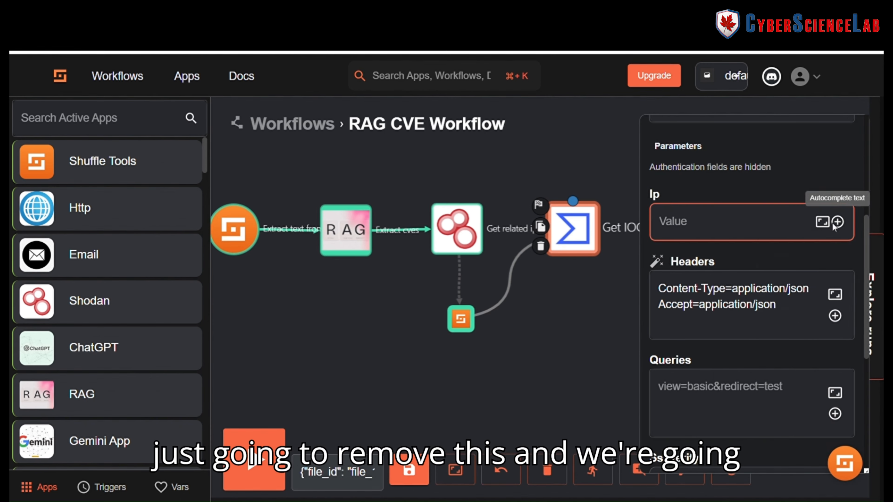
pyautogui.click(838, 221)
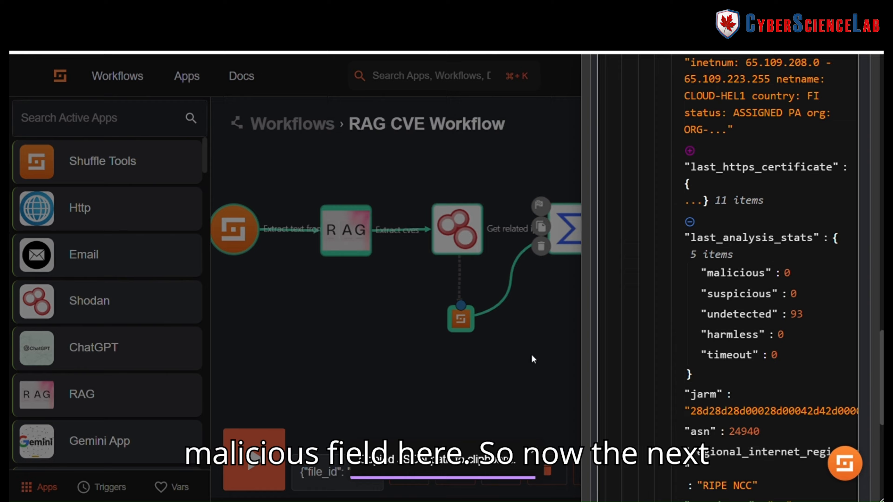
# - Reopen the run details and expand the first Get IOC result to examine the structure of the VirusTotal response
pyautogui.click(531, 353)
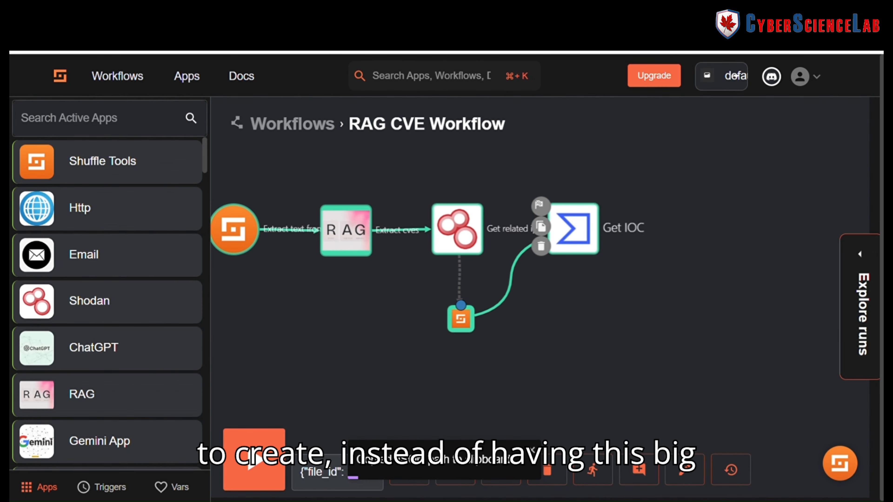
pyautogui.click(859, 306)
pyautogui.scroll(-10, 732, 325)
pyautogui.scroll(-3, 732, 326)
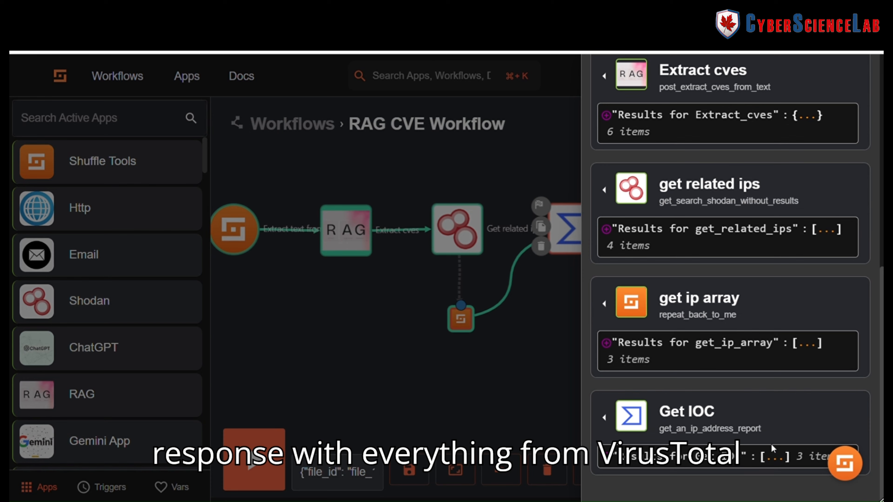
pyautogui.click(777, 460)
pyautogui.scroll(-3, 759, 431)
pyautogui.click(656, 399)
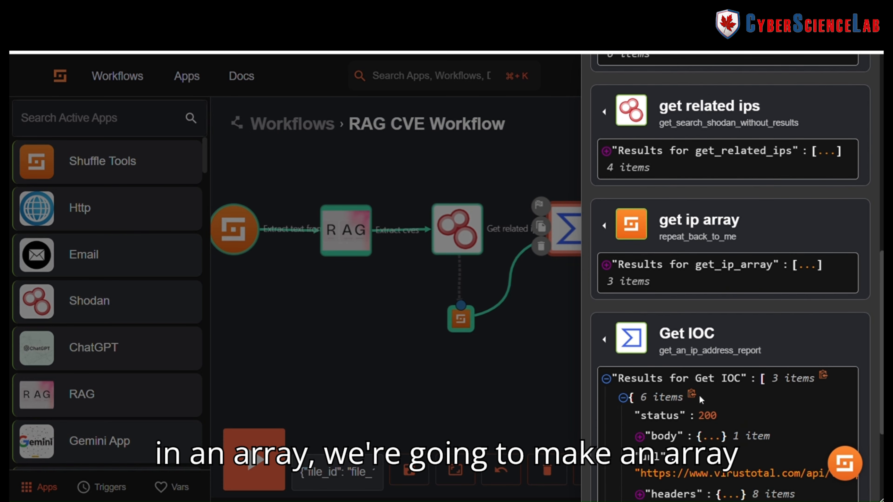
pyautogui.scroll(-5, 656, 401)
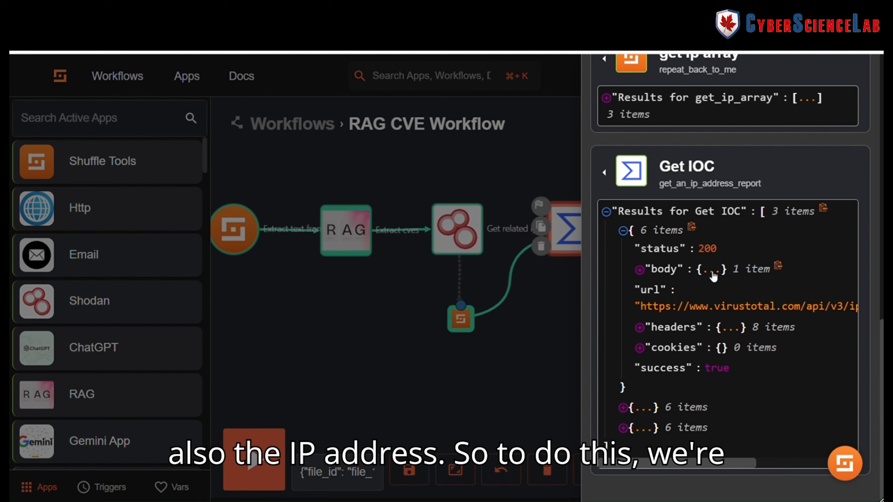
# - Add a Shuffle Tools node below Get IOC and connect Get IOC to it
pyautogui.click(526, 336)
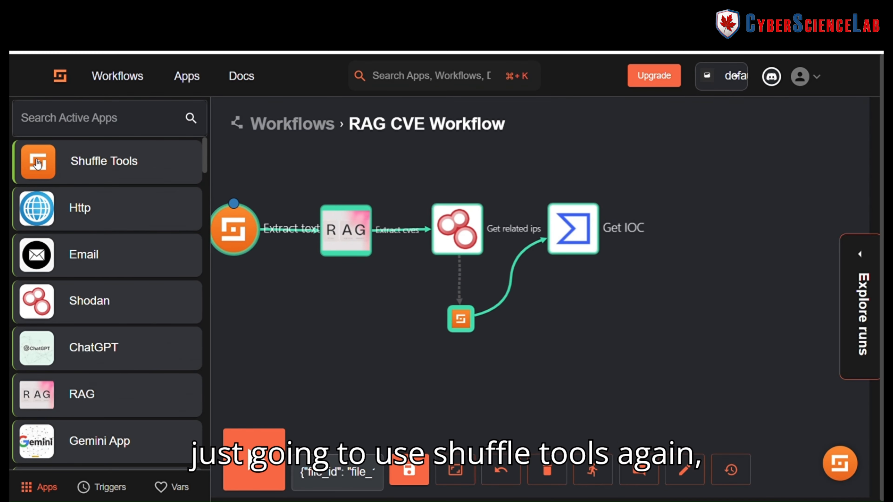
pyautogui.moveTo(38, 163); pyautogui.dragTo(575, 322)
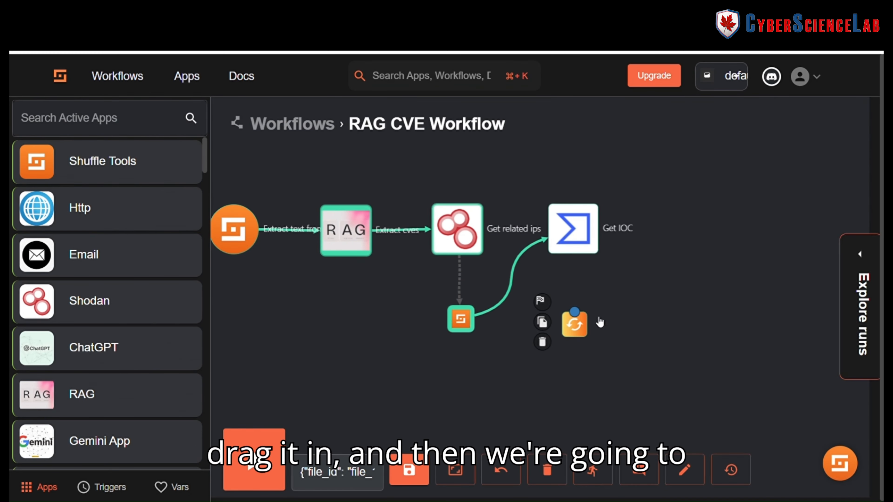
pyautogui.moveTo(572, 204); pyautogui.dragTo(579, 311)
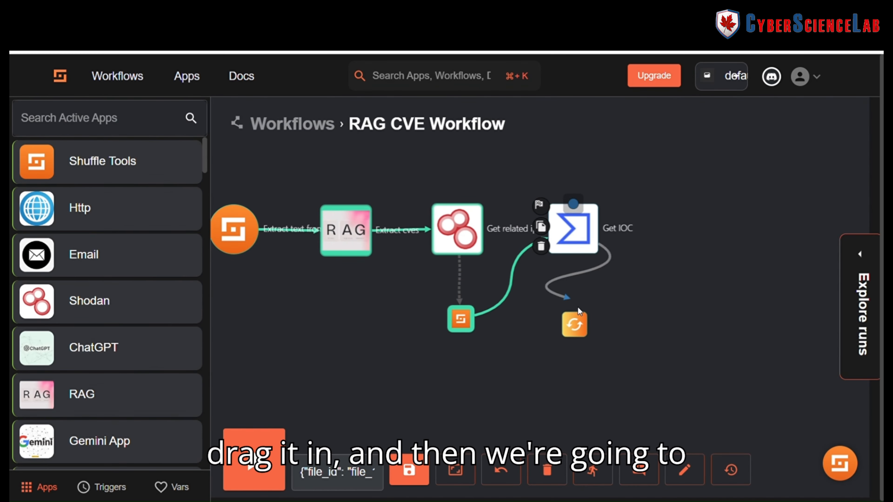
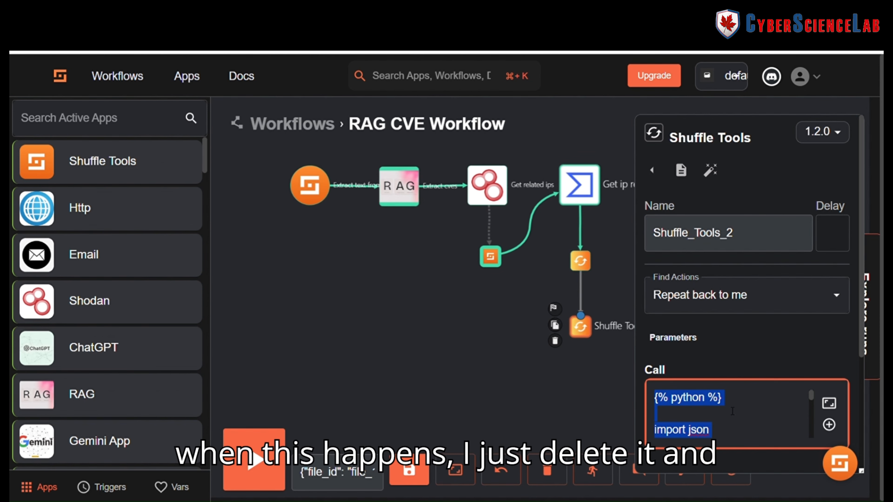
# - Delete the prefilled script from Shuffle_Tools_2's Call parameter and save the workflow, checking the script in the get_ip_array node
pyautogui.press('BackSpace')
pyautogui.click(556, 389)
pyautogui.click(409, 470)
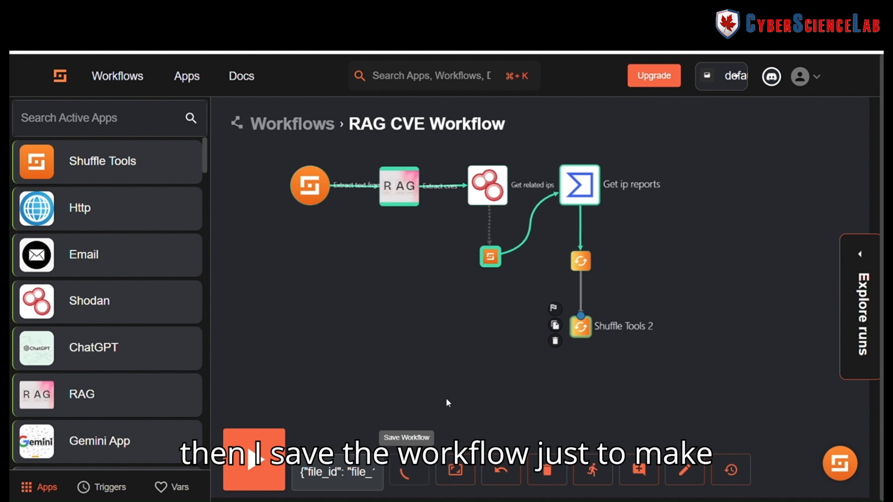
pyautogui.click(490, 258)
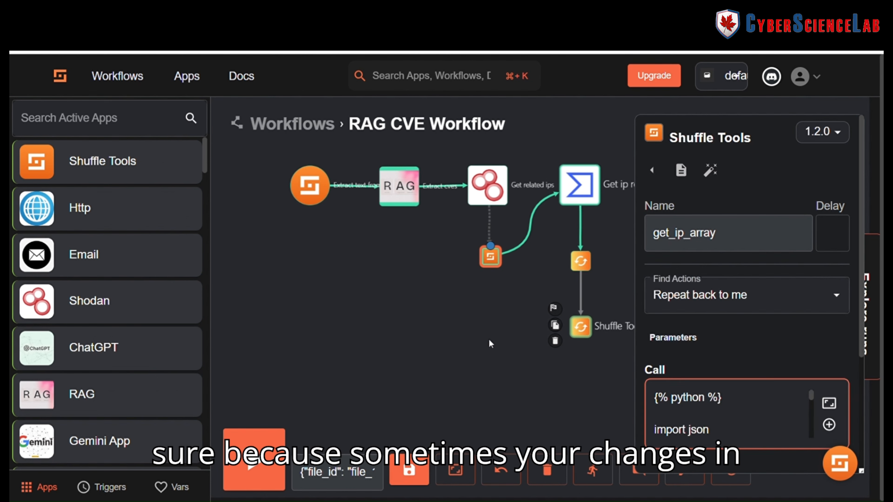
pyautogui.click(489, 310)
# - Rename the Shuffle_Tools_2 node filter_malicious_ips and set its action to Filter list
pyautogui.click(588, 335)
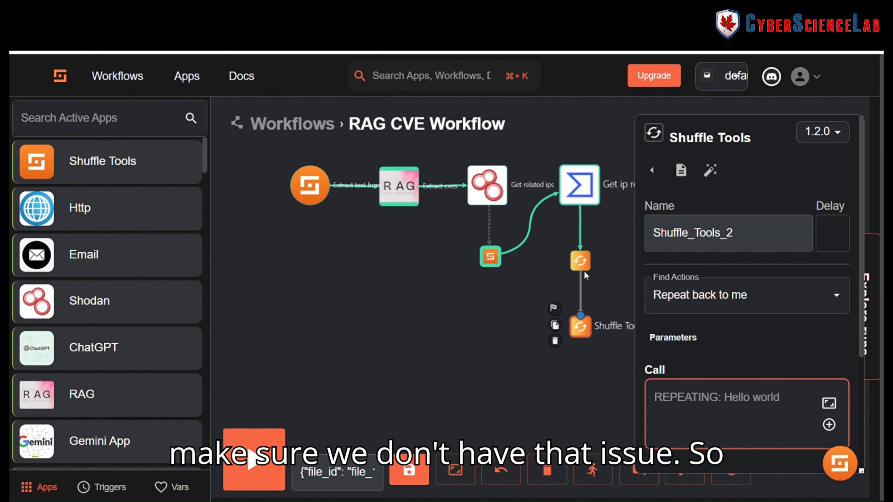
pyautogui.doubleClick(756, 242)
pyautogui.write('filte')
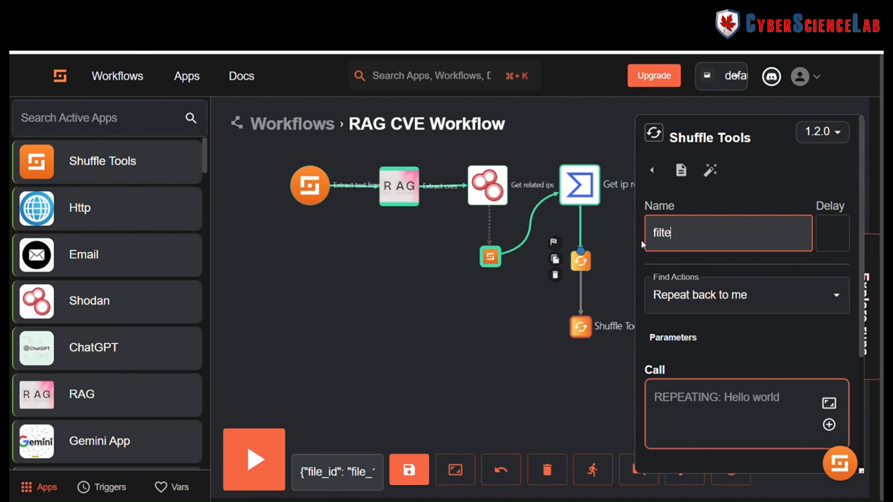
pyautogui.write('r_malicious_ips')
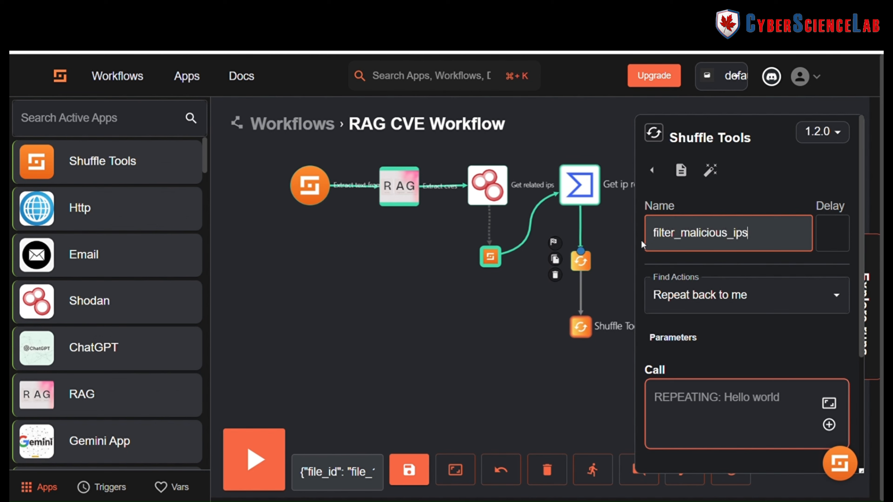
pyautogui.click(739, 310)
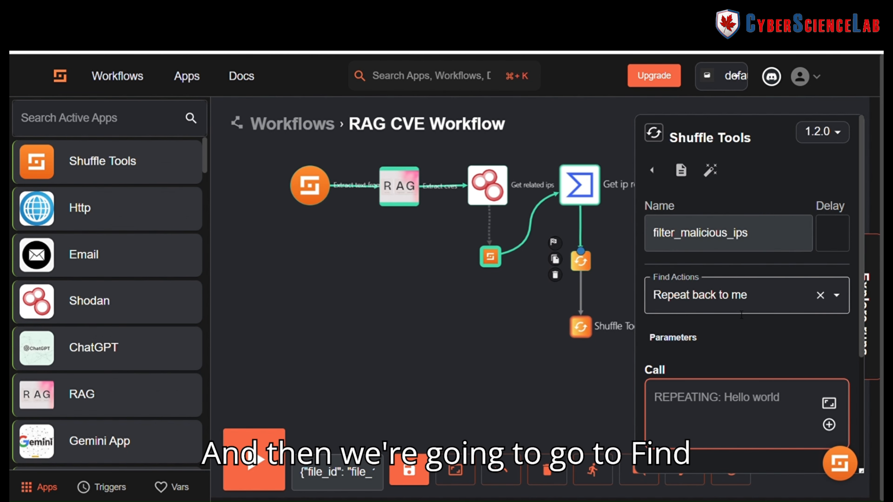
pyautogui.write('filt')
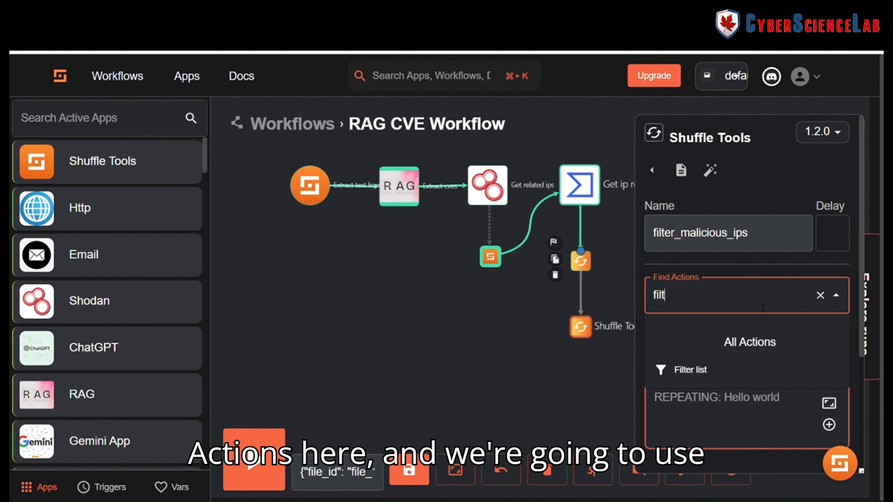
pyautogui.click(694, 369)
# - Set the Input list of the filter_malicious_ips node to the whole $malicious_ip_array result
pyautogui.scroll(-3, 696, 311)
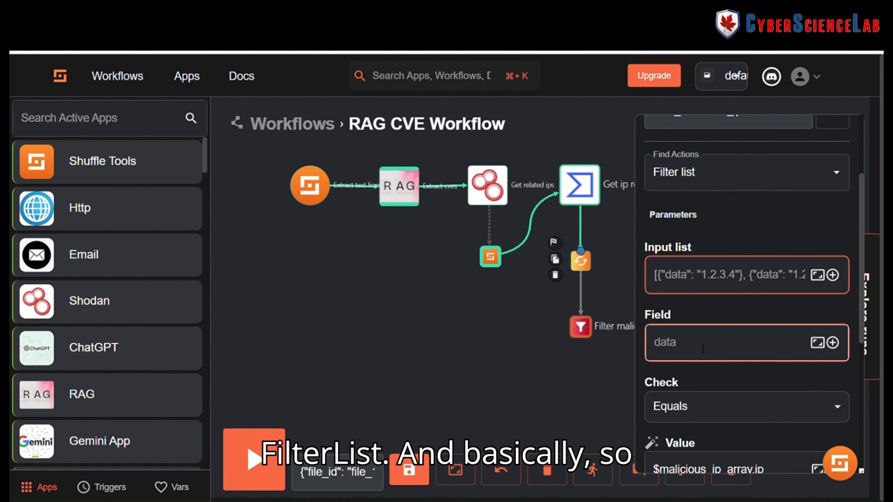
pyautogui.click(702, 284)
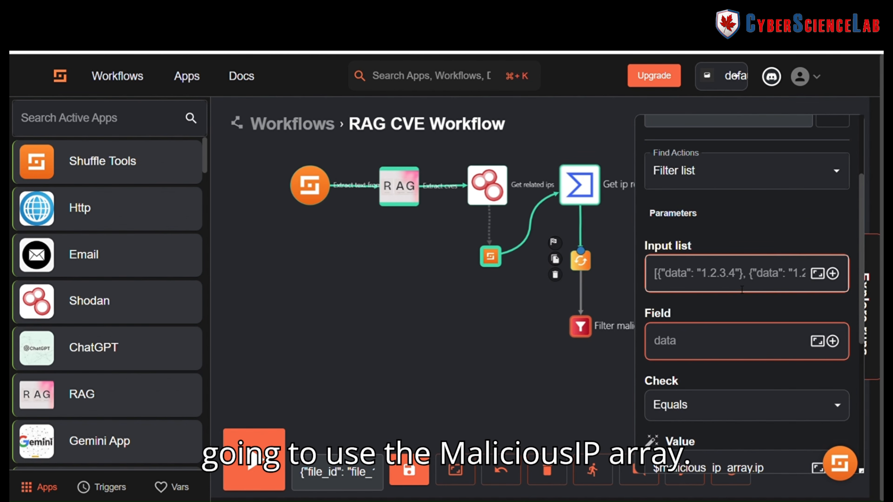
pyautogui.click(833, 273)
pyautogui.moveTo(791, 346)
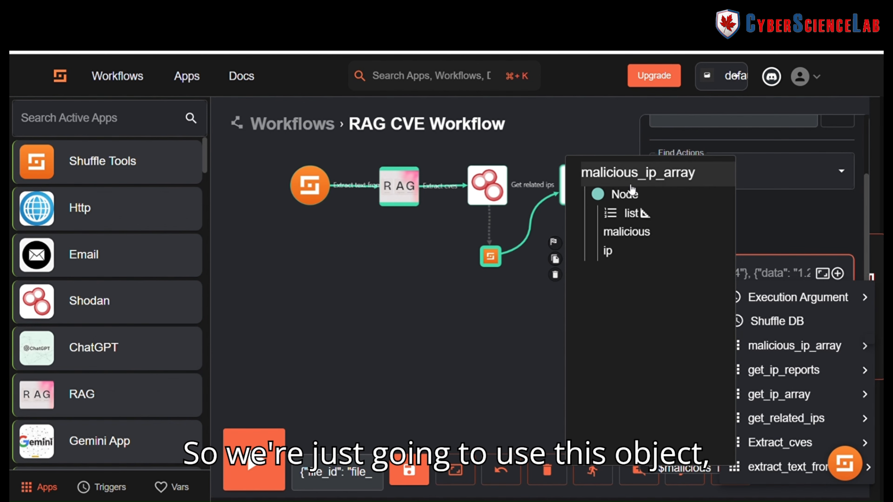
pyautogui.click(634, 173)
# - Insert the malicious value from malicious_ip_array as the filter's Field and trim the reference down to just "malicious"
pyautogui.scroll(-5, 703, 337)
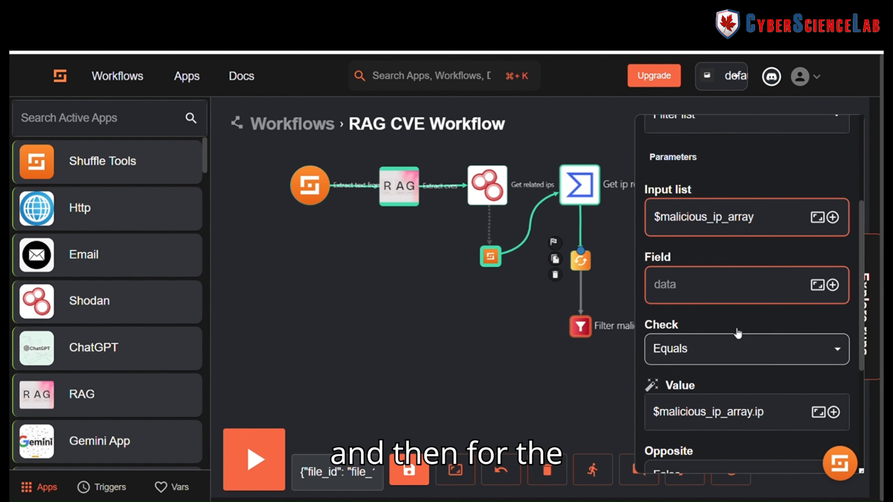
pyautogui.click(685, 286)
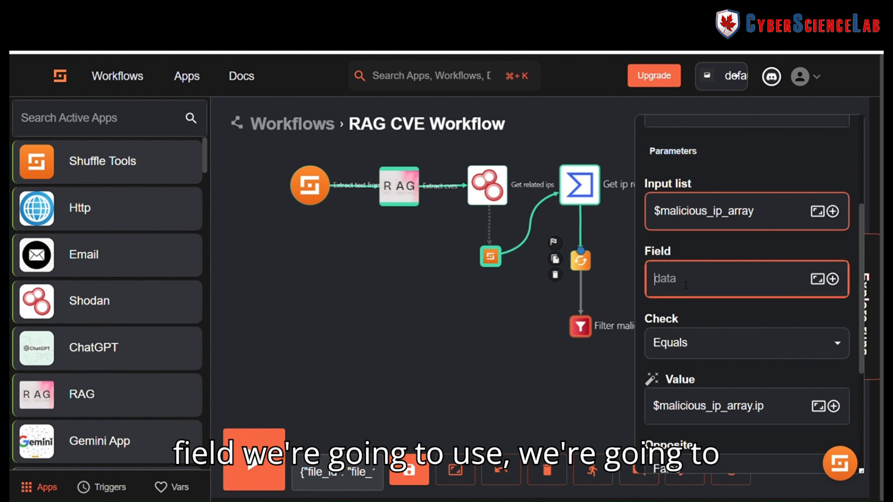
pyautogui.click(832, 279)
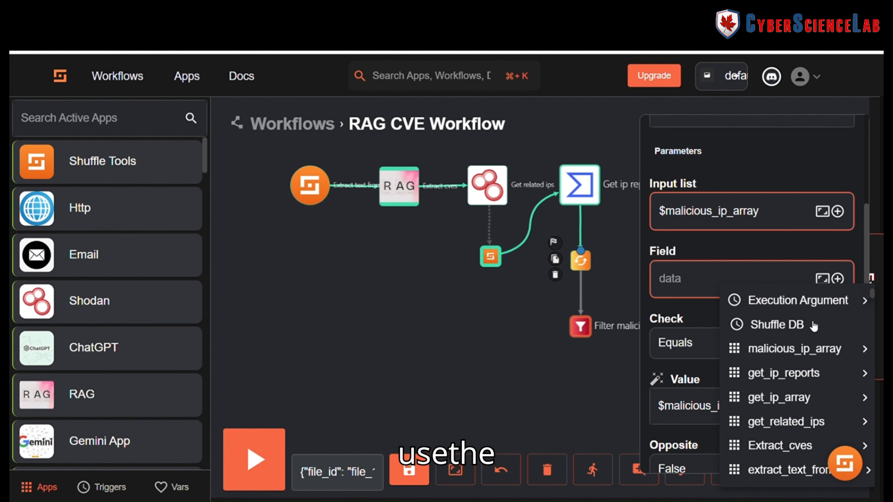
pyautogui.moveTo(799, 347)
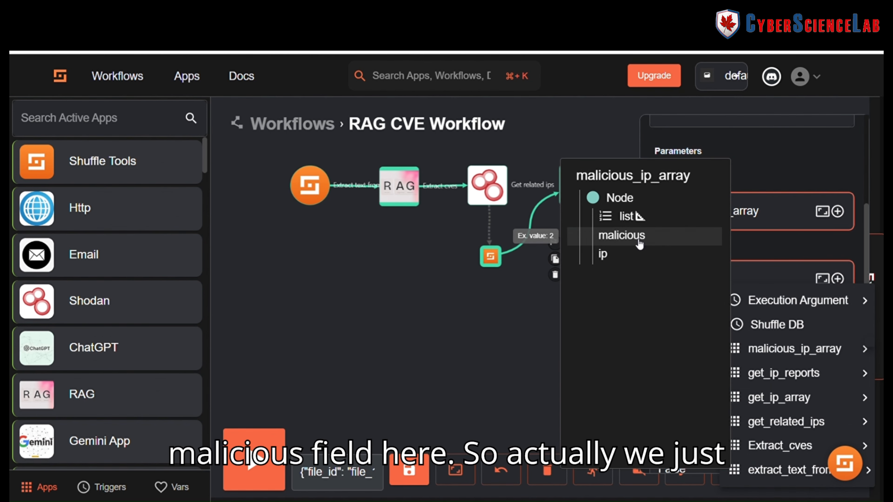
pyautogui.click(624, 235)
pyautogui.scroll(-5, 726, 355)
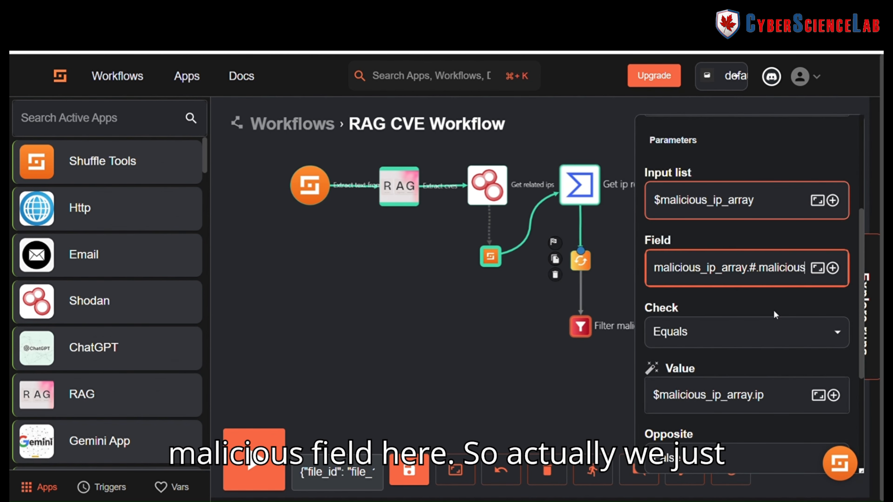
pyautogui.click(765, 272)
pyautogui.moveTo(753, 276); pyautogui.dragTo(661, 277)
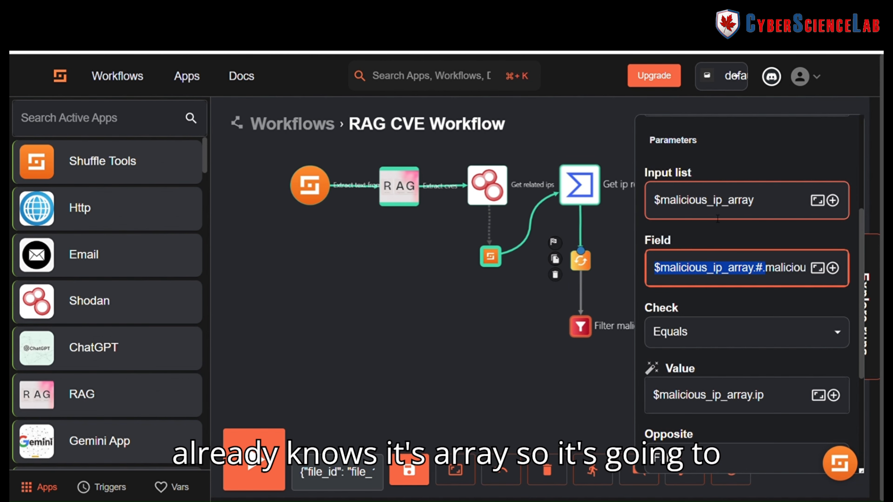
pyautogui.press('BackSpace')
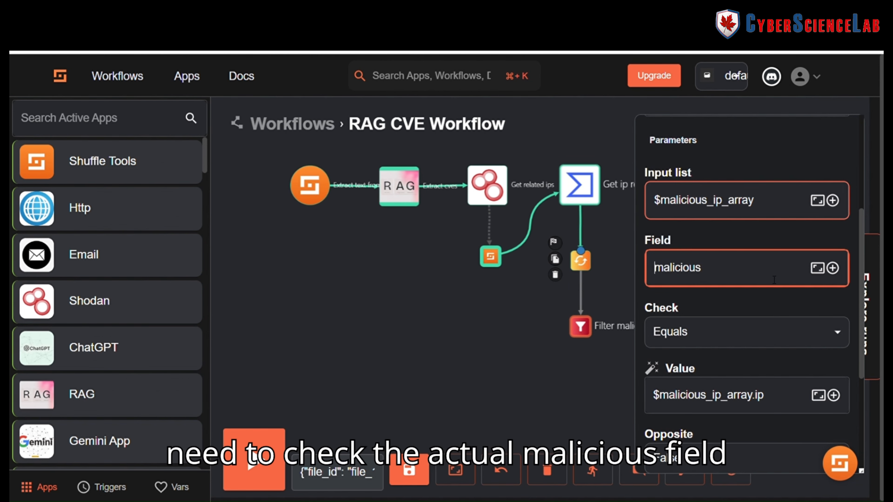
# - Set the filter's Check to Larger than and replace its Value with 0, then close the node's settings
pyautogui.scroll(-2, 716, 279)
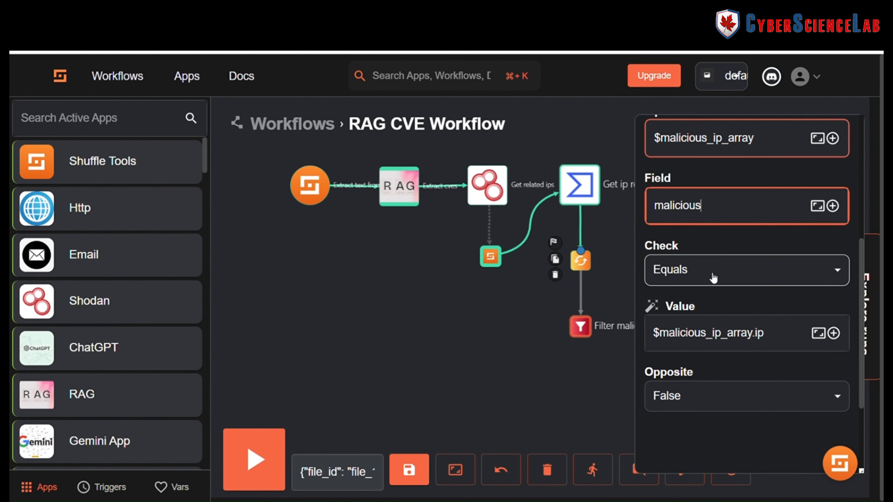
pyautogui.click(711, 276)
pyautogui.click(695, 258)
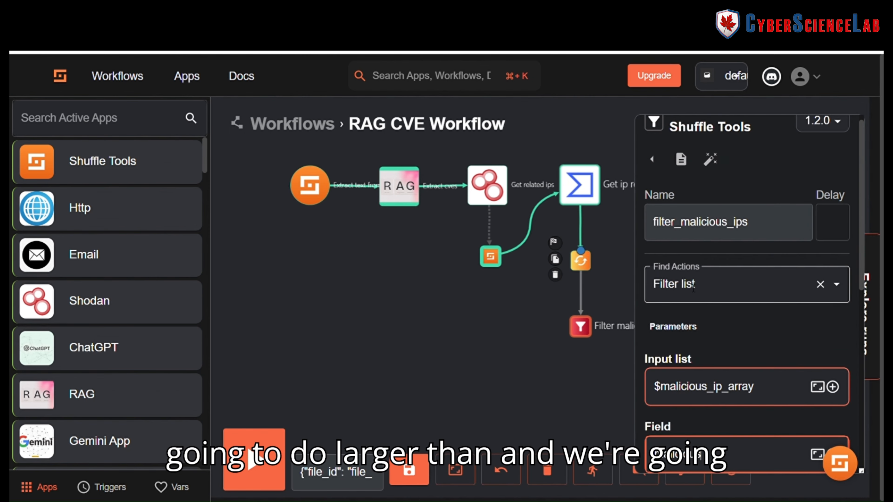
pyautogui.scroll(-3, 698, 323)
pyautogui.scroll(-2, 698, 323)
pyautogui.click(755, 272)
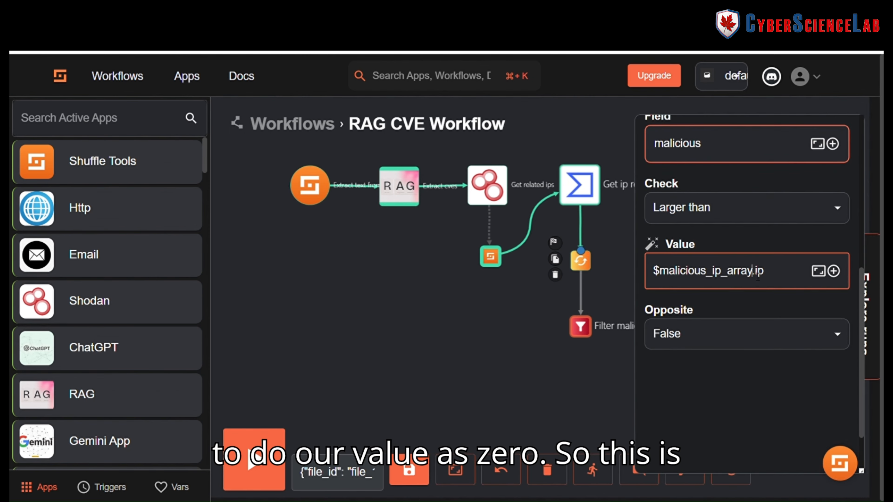
pyautogui.hotkey('ctrl', 'a')
pyautogui.press('BackSpace')
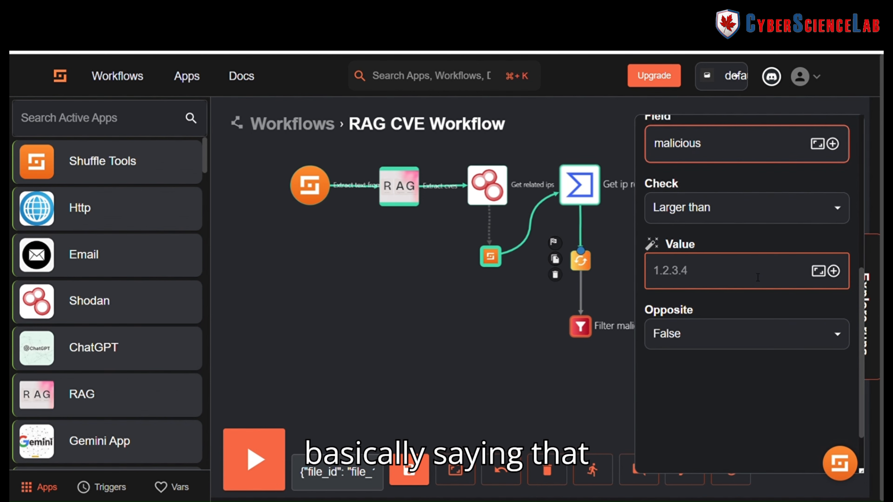
pyautogui.write('0')
pyautogui.click(698, 298)
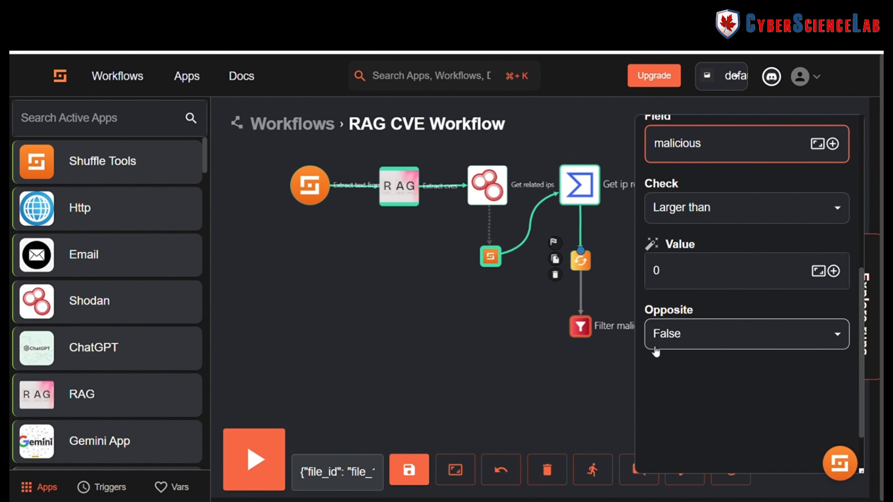
pyautogui.click(520, 383)
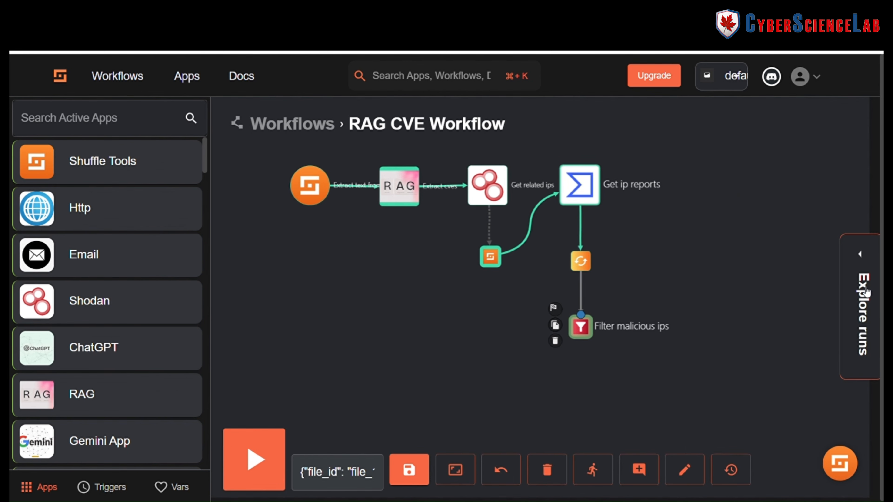
# - Expand each malicious_ip_array entry in the last run's details to compare the malicious values against the filter condition
pyautogui.click(863, 290)
pyautogui.scroll(-10, 779, 353)
pyautogui.click(779, 438)
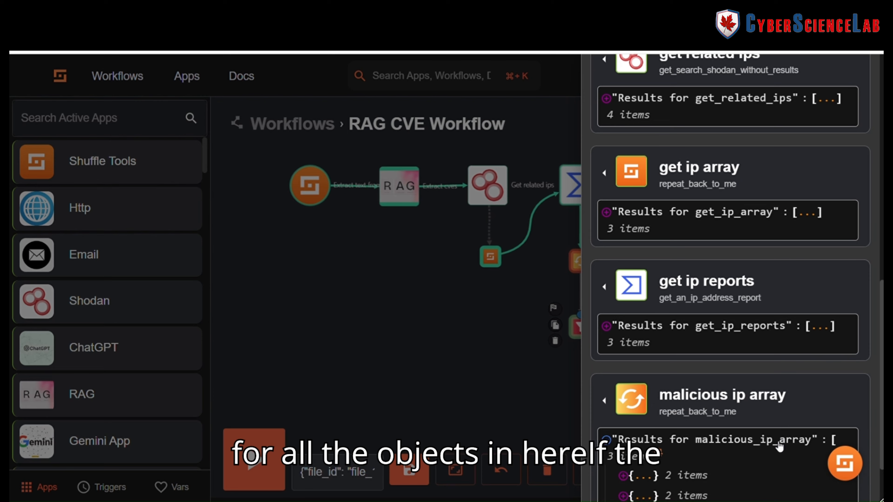
pyautogui.scroll(-2, 738, 422)
pyautogui.click(644, 402)
pyautogui.scroll(-2, 678, 389)
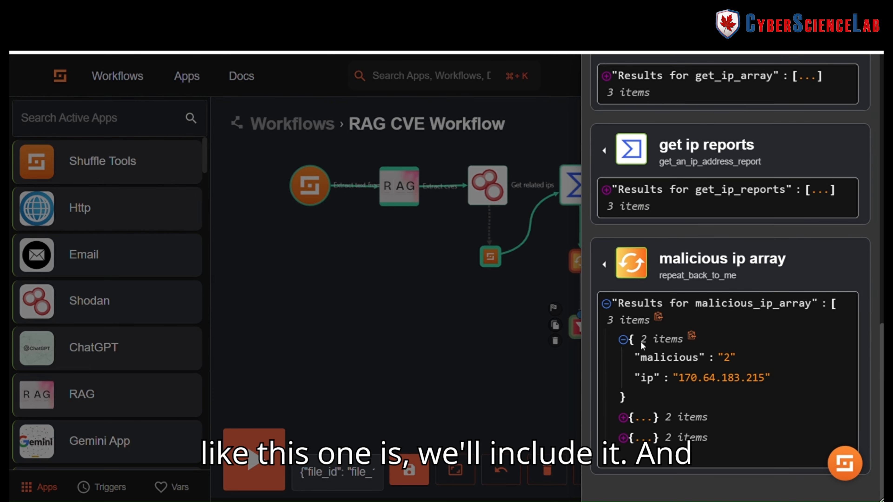
pyautogui.click(640, 421)
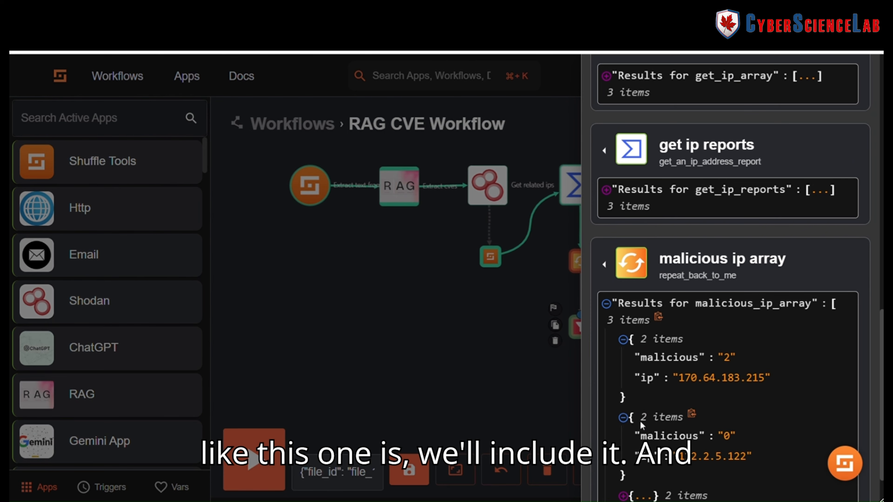
pyautogui.scroll(-2, 650, 404)
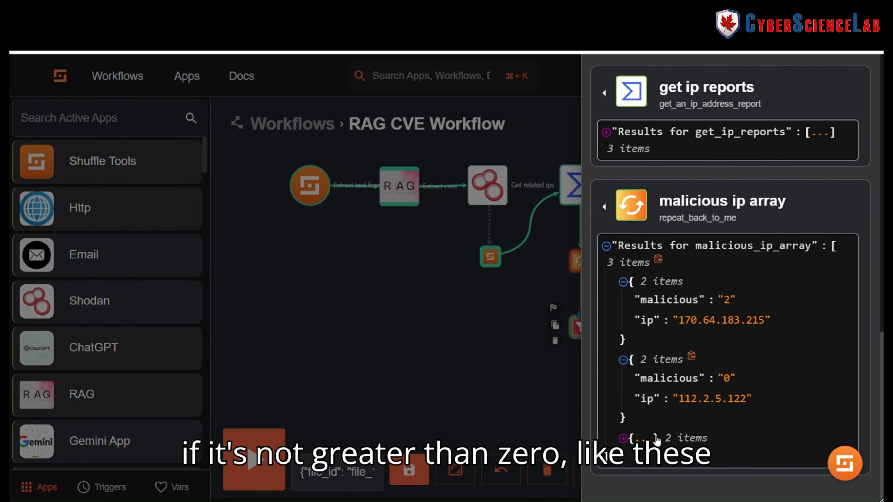
pyautogui.click(656, 439)
pyautogui.scroll(-2, 668, 370)
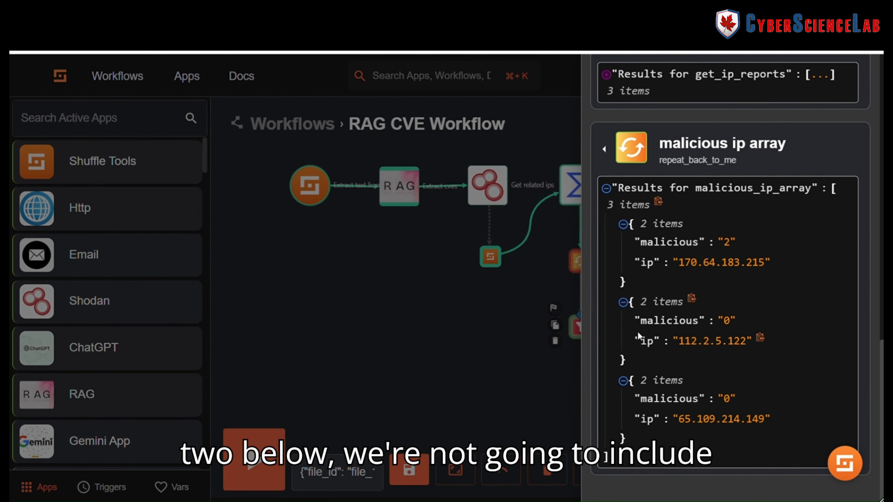
pyautogui.click(473, 328)
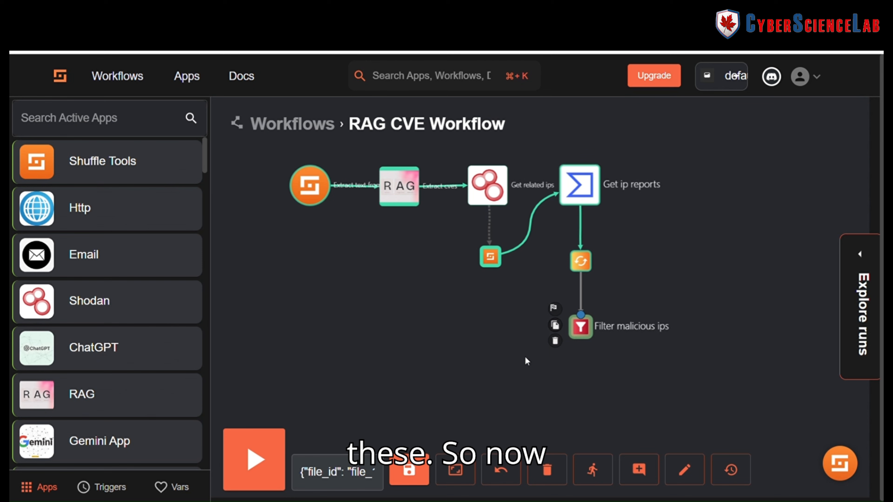
# - Save the workflow and run it with the new filter_malicious_ips node
pyautogui.click(587, 333)
pyautogui.click(564, 388)
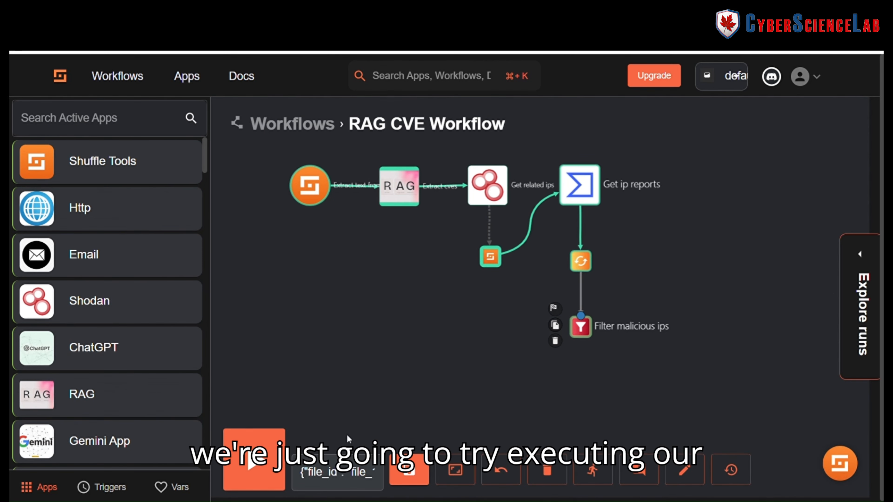
pyautogui.click(409, 470)
pyautogui.click(254, 459)
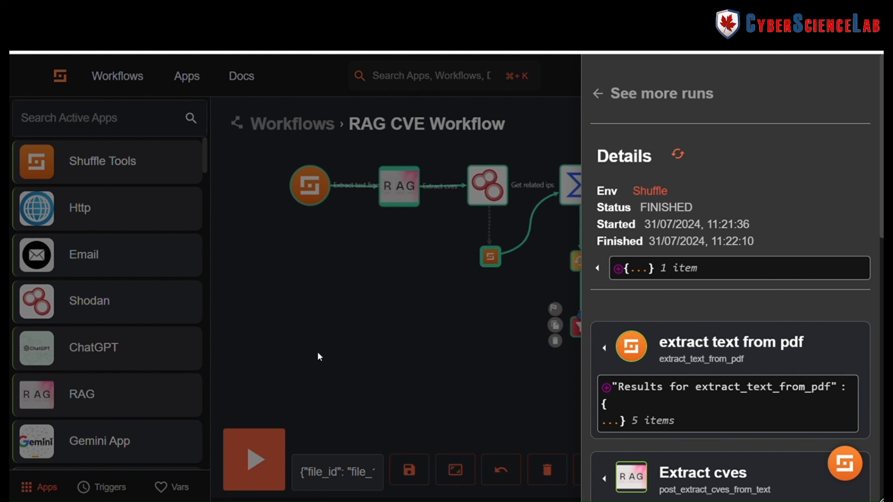
# - Expand the valid and invalid lists in the filter_malicious_ips result to examine how the IP addresses were sorted
pyautogui.scroll(-10, 672, 312)
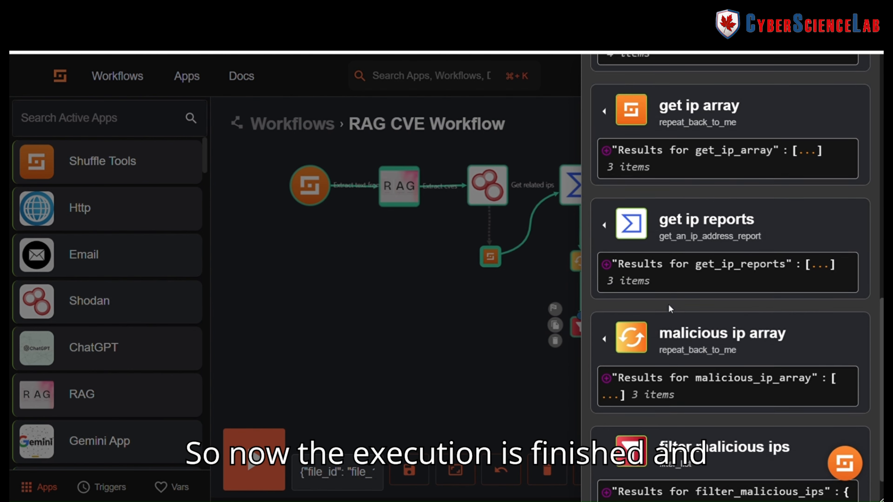
pyautogui.click(717, 440)
pyautogui.scroll(-2, 716, 417)
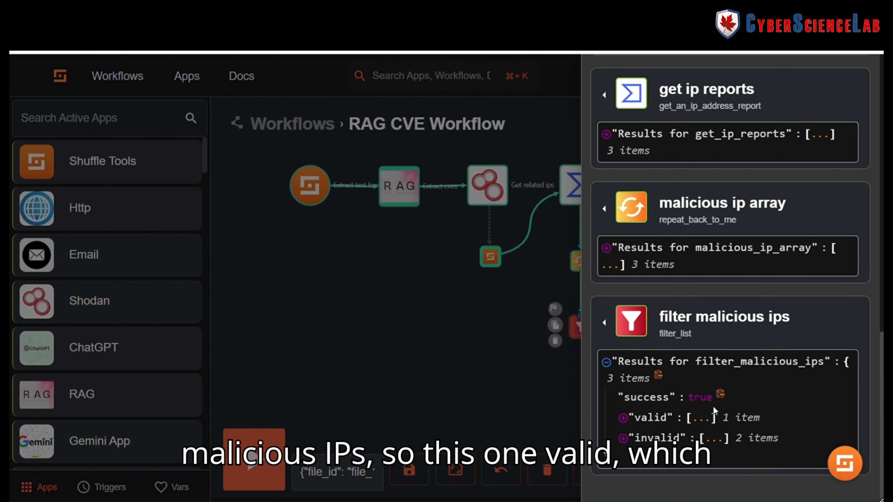
pyautogui.click(704, 424)
pyautogui.scroll(-1, 703, 422)
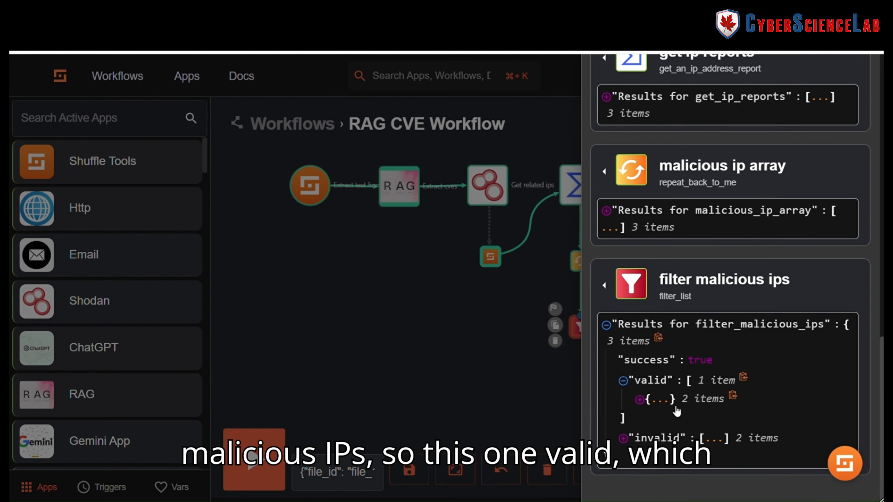
pyautogui.click(669, 410)
pyautogui.scroll(-2, 698, 383)
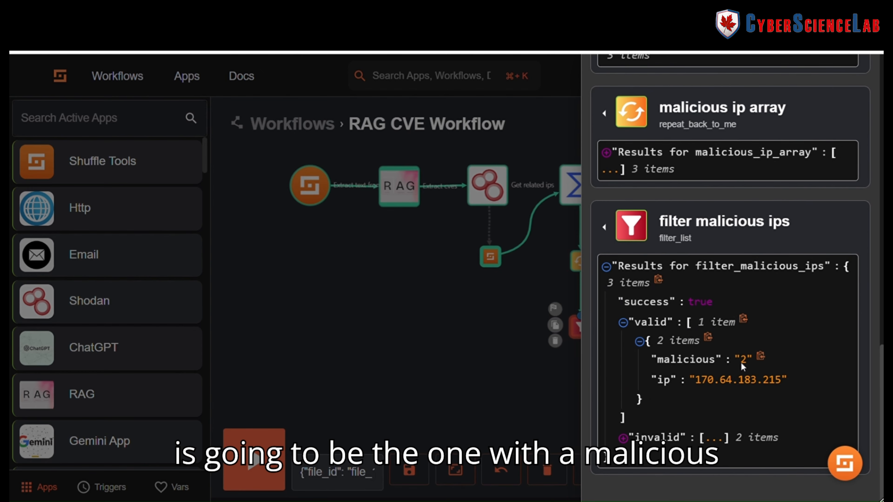
pyautogui.click(667, 437)
pyautogui.scroll(-2, 675, 416)
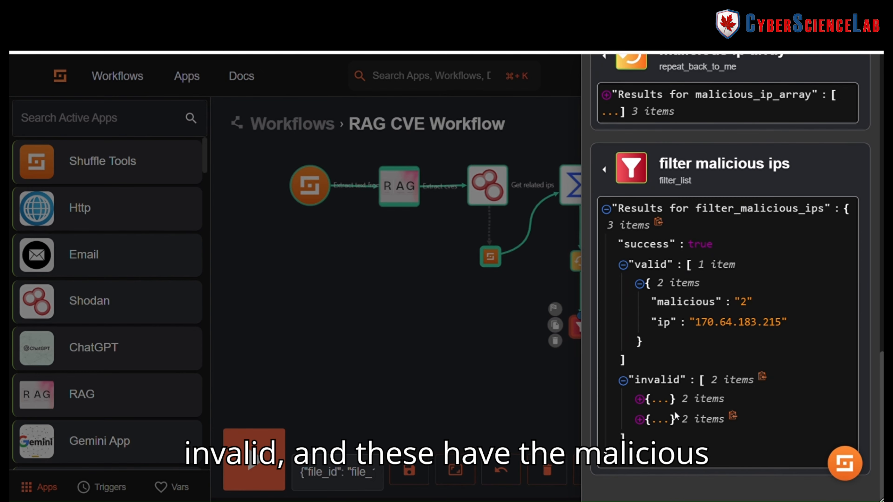
pyautogui.click(664, 404)
pyautogui.scroll(-2, 664, 408)
pyautogui.click(665, 420)
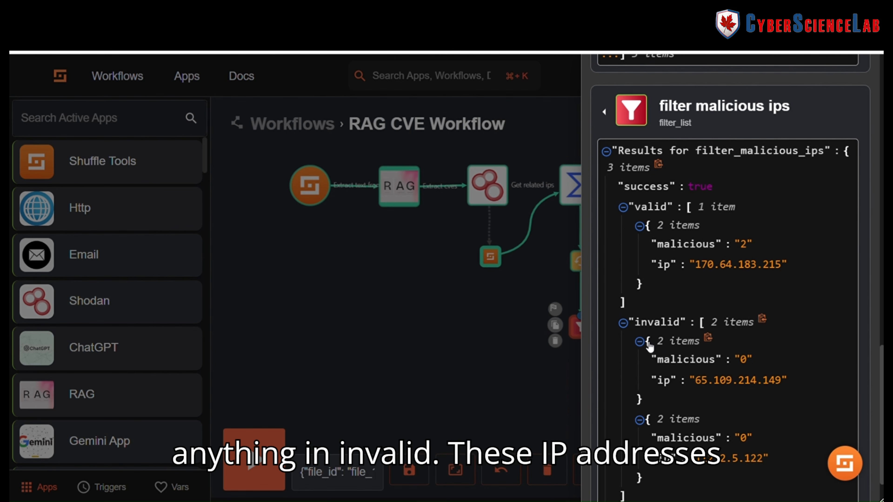
pyautogui.click(481, 362)
# - Add a Shuffle Tools node below Filter malicious ips and connect Filter malicious ips to it
pyautogui.moveTo(608, 394); pyautogui.dragTo(524, 378)
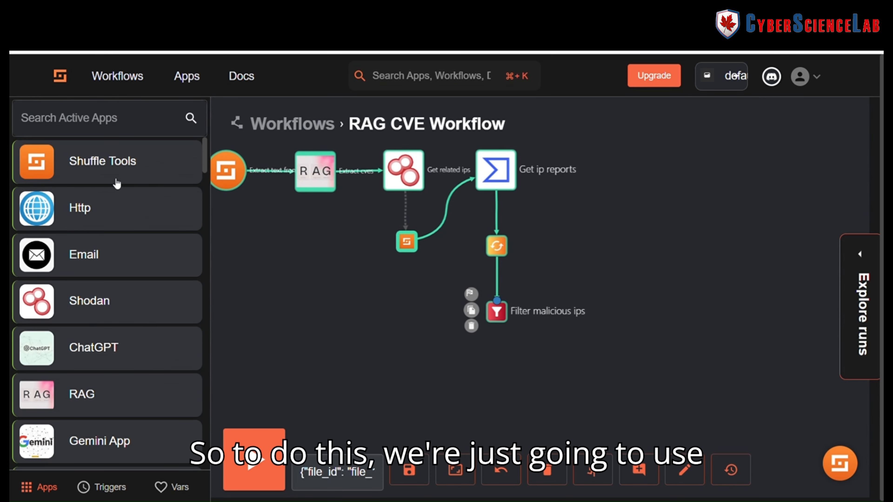
pyautogui.moveTo(117, 182); pyautogui.dragTo(505, 376)
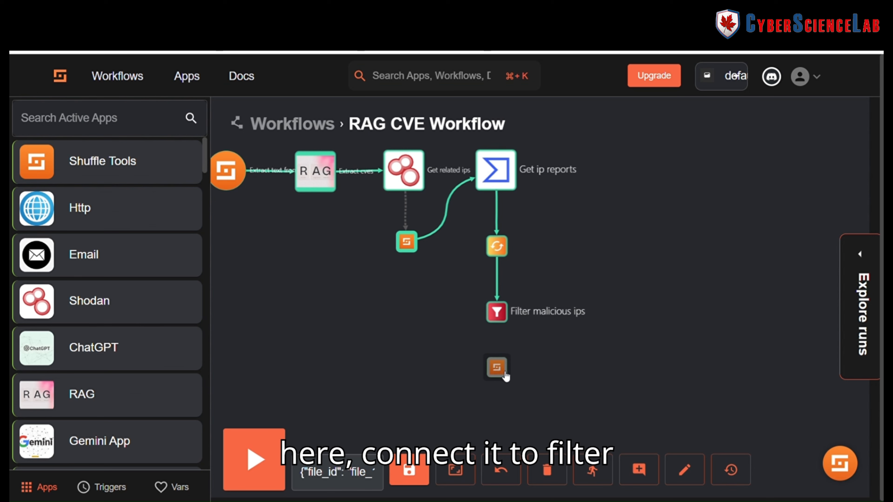
pyautogui.moveTo(496, 301); pyautogui.dragTo(496, 367)
# - Delete the prefilled Python script from the Call parameter of the new Shuffle_Tools_1 node
pyautogui.click(717, 422)
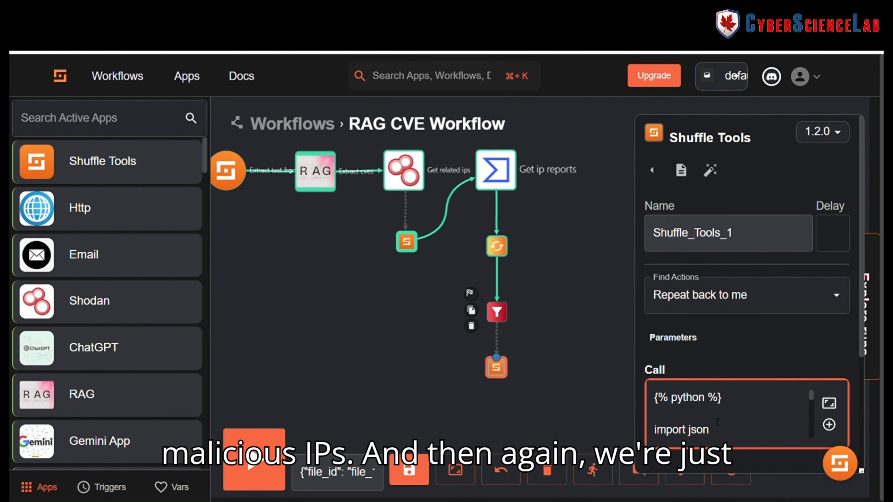
pyautogui.hotkey('ctrl', 'a')
pyautogui.press('BackSpace')
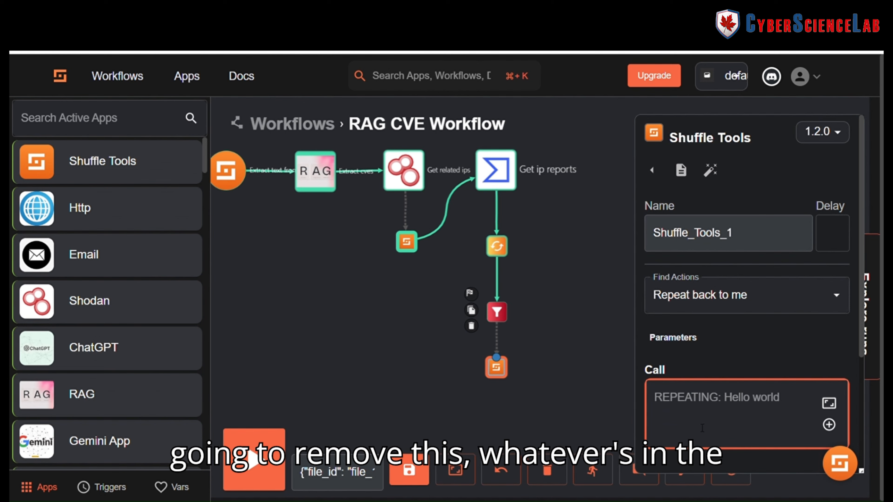
# - Save the workflow and check the Call parameter of the get_ip_array node
pyautogui.click(570, 369)
pyautogui.click(409, 470)
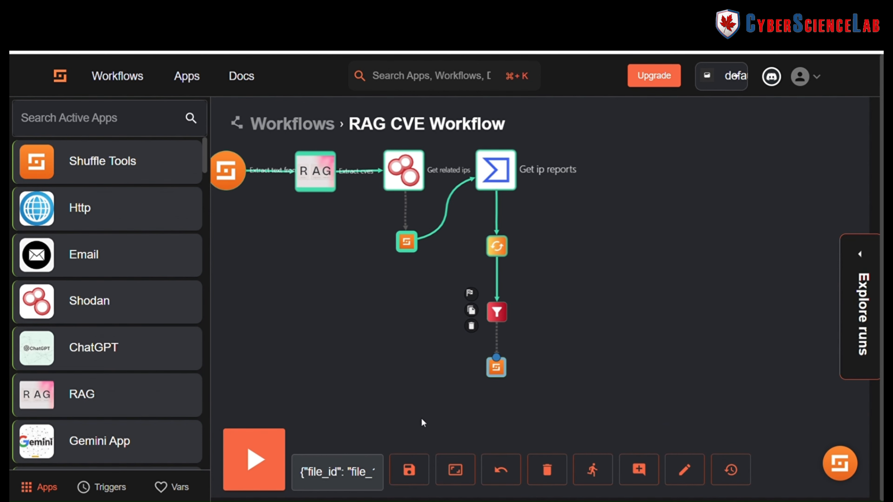
pyautogui.click(406, 242)
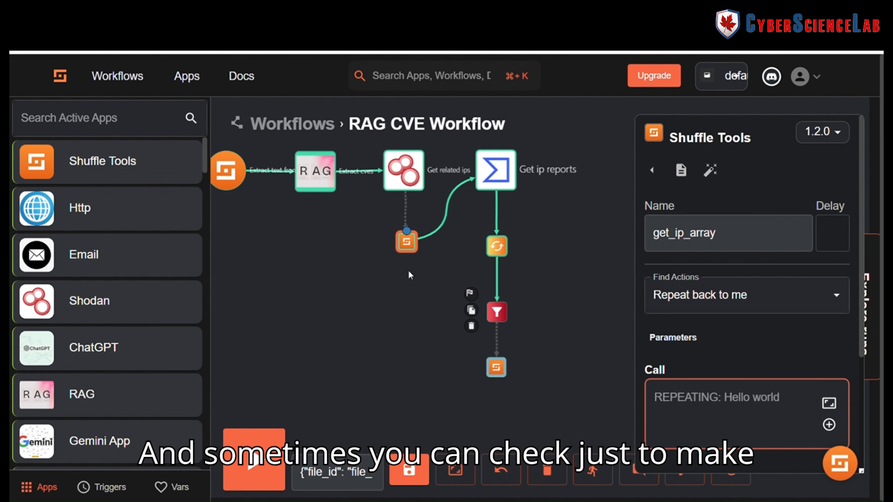
pyautogui.click(707, 403)
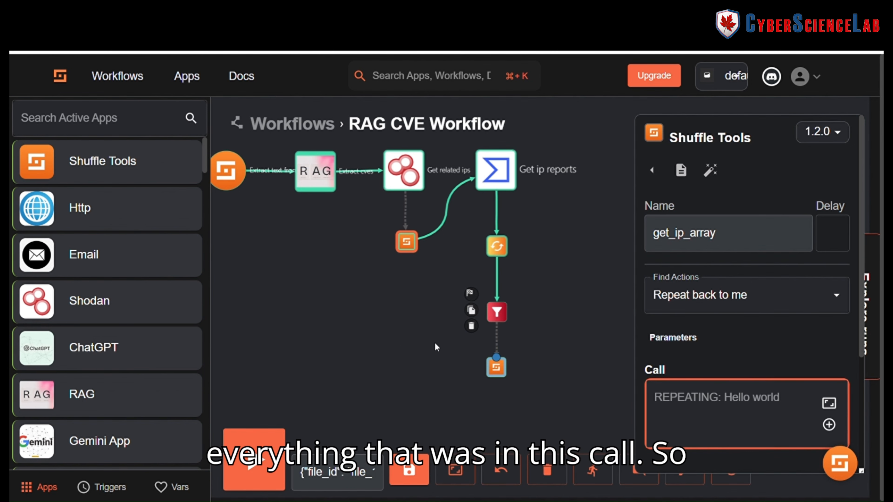
# - Inspect the Shuffle_Tools_1, malicious IP array and filter_malicious_ips nodes for their parameter settings
pyautogui.click(514, 376)
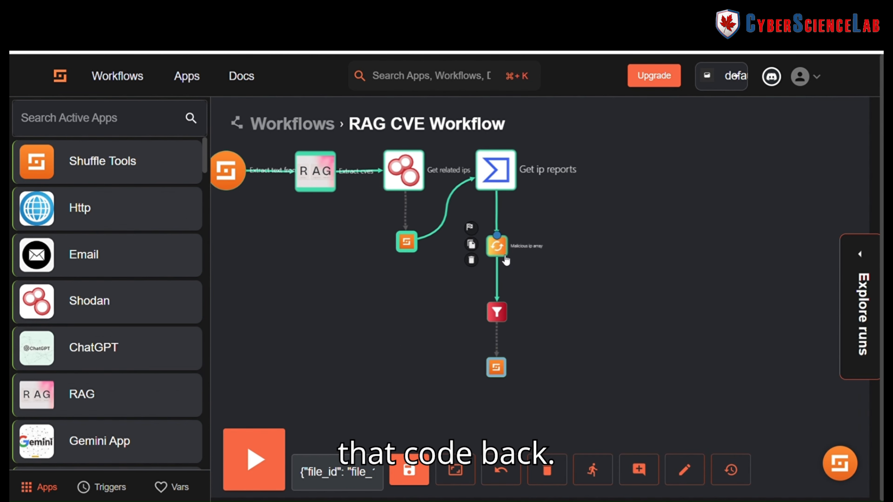
pyautogui.click(497, 247)
pyautogui.click(553, 318)
pyautogui.click(507, 319)
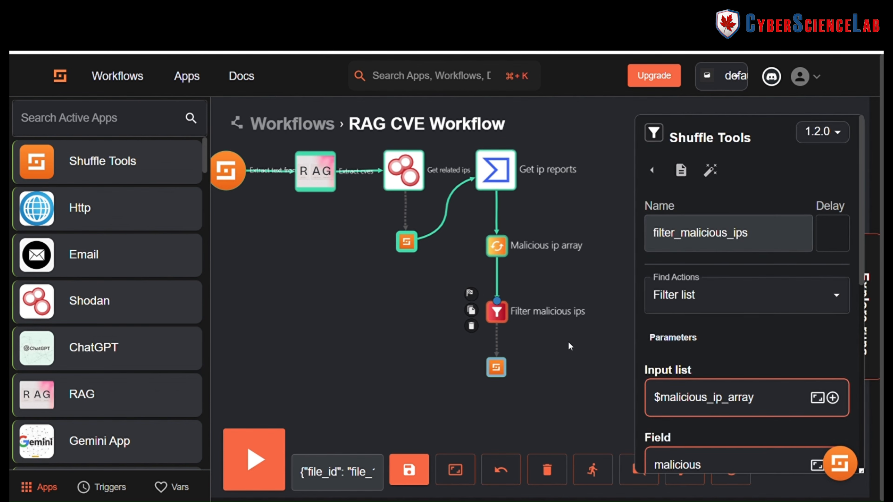
pyautogui.click(568, 341)
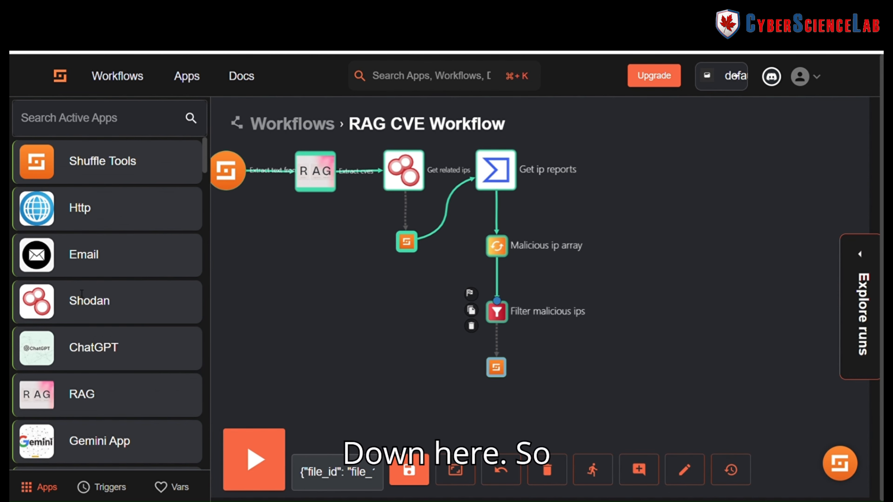
# - Paste the Python code that collects IPs from $get_related_ips into the get_ip_array node's Call and open it in the expanded editor
pyautogui.click(496, 247)
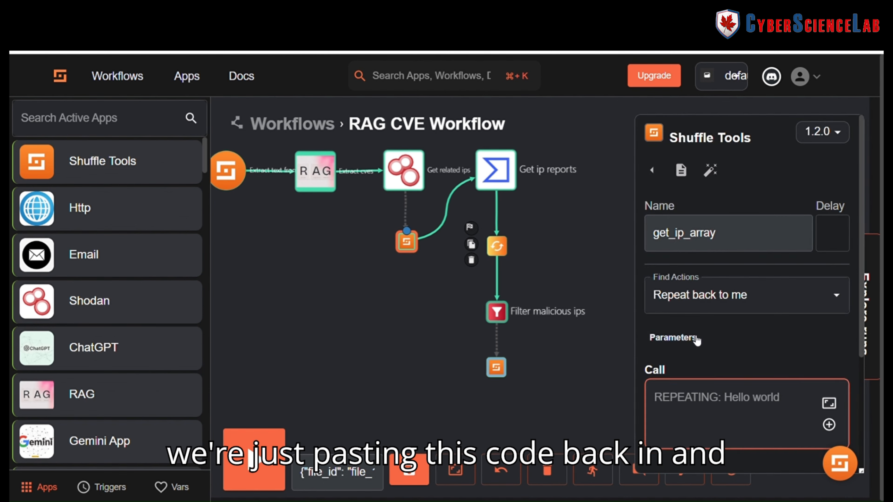
pyautogui.click(726, 432)
pyautogui.hotkey('ctrl', 'v')
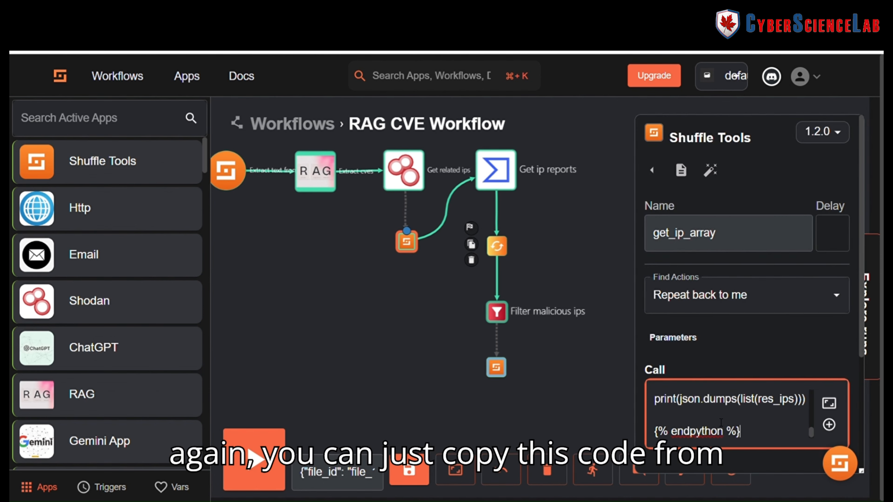
pyautogui.click(829, 402)
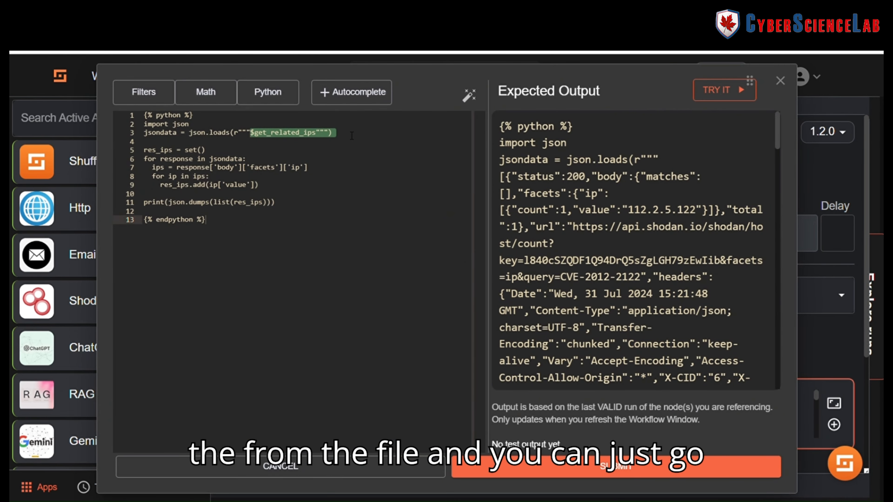
# - Try the reference $get_related_ips1 in line 3 of the code, restore $get_related_ips and submit the code
pyautogui.click(350, 154)
pyautogui.click(256, 137)
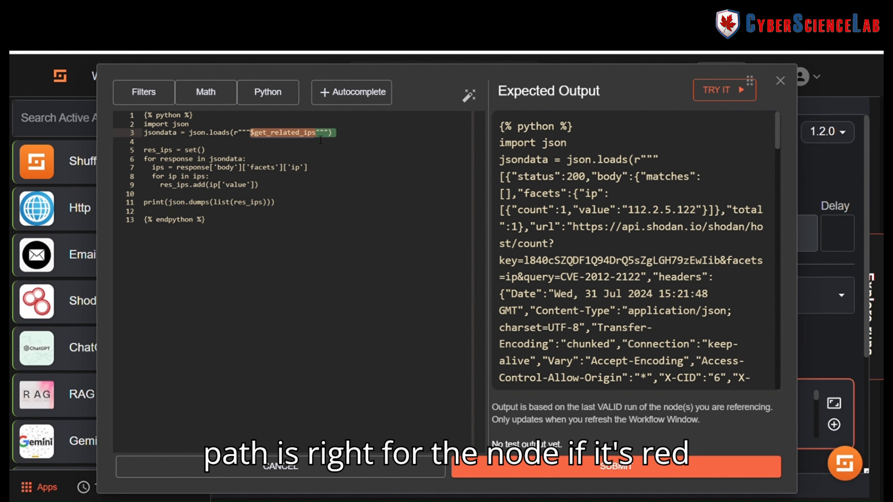
pyautogui.write('1')
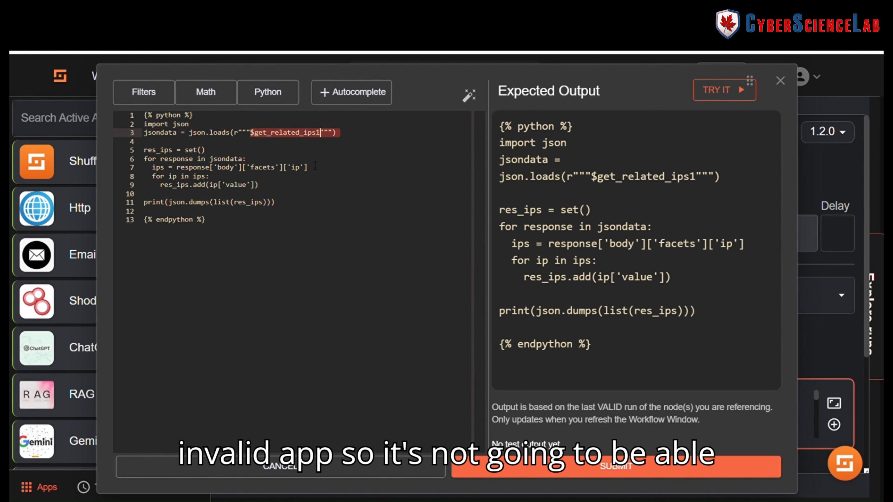
pyautogui.press('BackSpace')
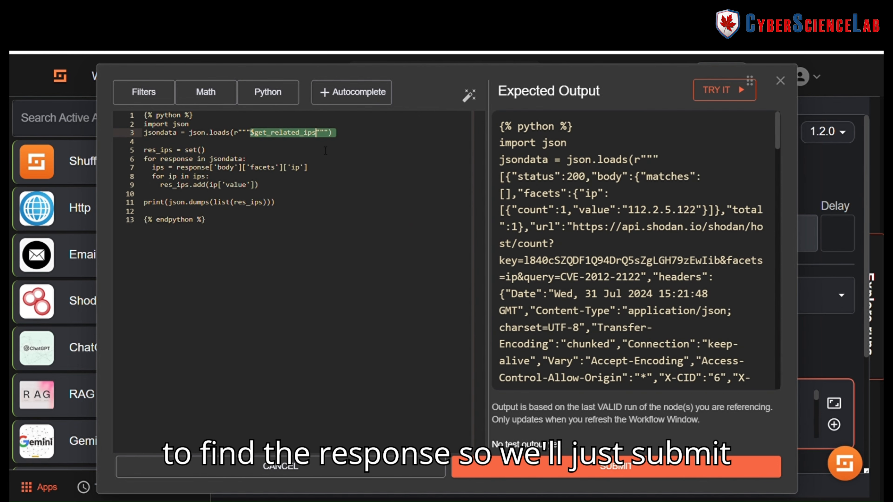
pyautogui.click(499, 467)
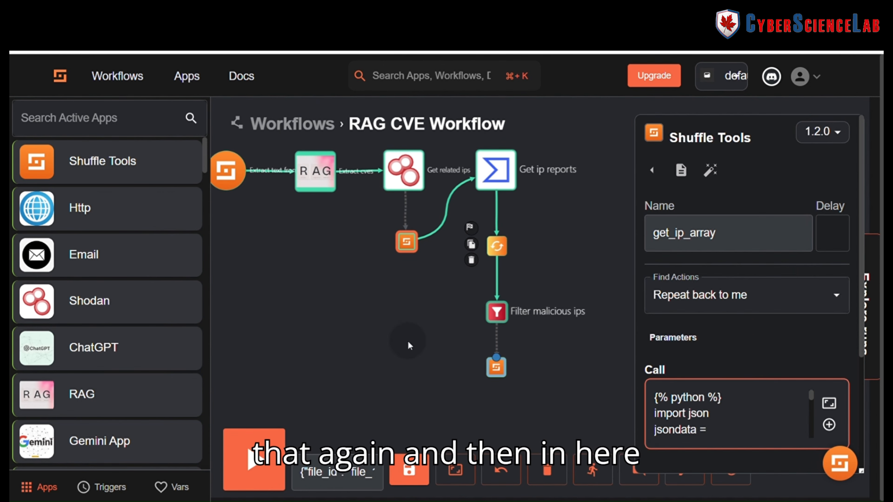
# - Save the workflow and clear the duplicated Python code from the Call parameter of Shuffle_Tools_1
pyautogui.click(502, 374)
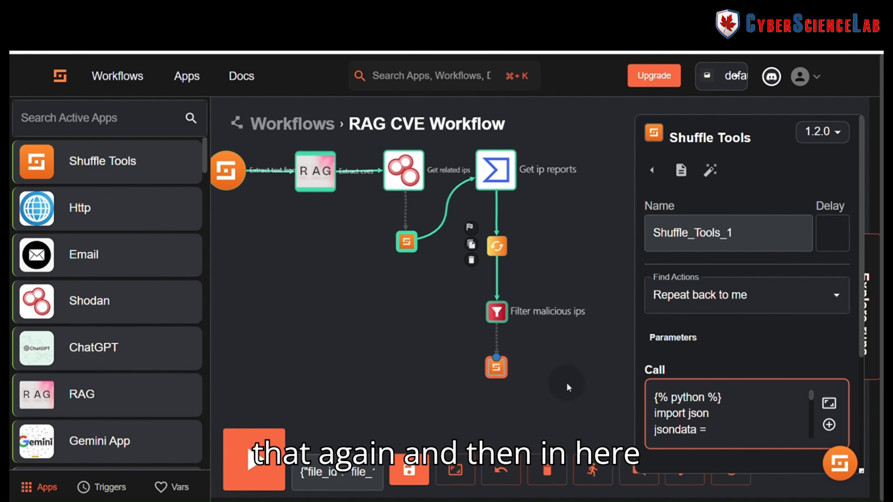
pyautogui.click(464, 442)
pyautogui.click(409, 470)
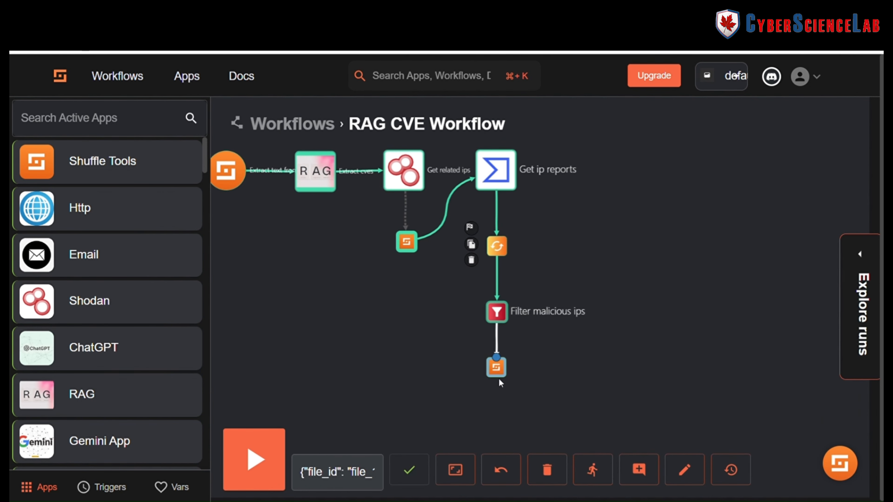
pyautogui.click(500, 373)
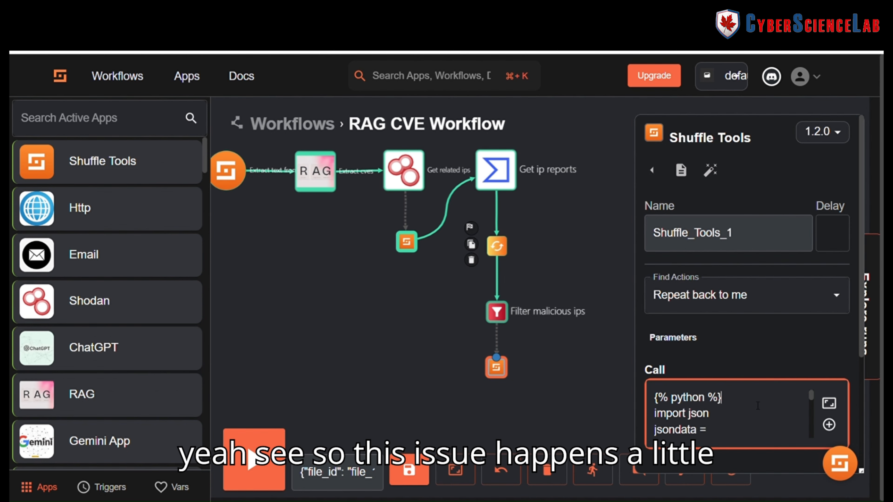
pyautogui.click(714, 416)
pyautogui.hotkey('ctrl', 'a')
pyautogui.press('BackSpace')
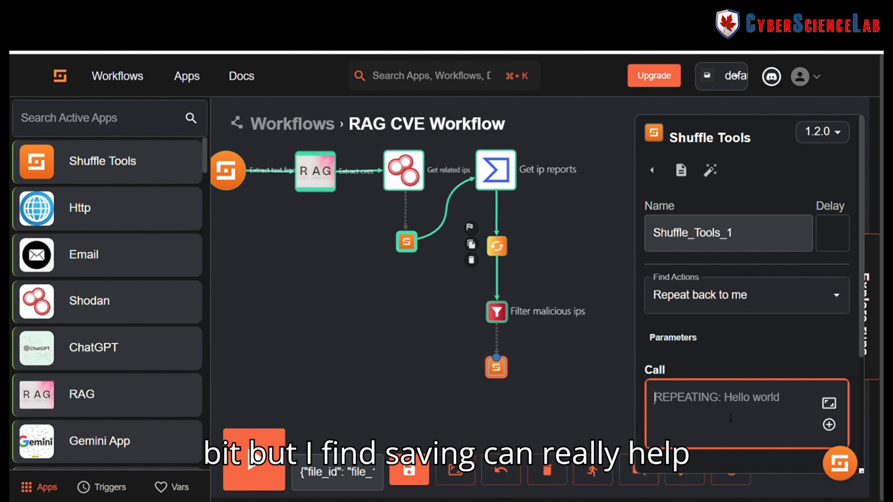
# - Compare the Call parameters of the get_ip_array and Shuffle_Tools_1 nodes
pyautogui.click(556, 415)
pyautogui.click(414, 248)
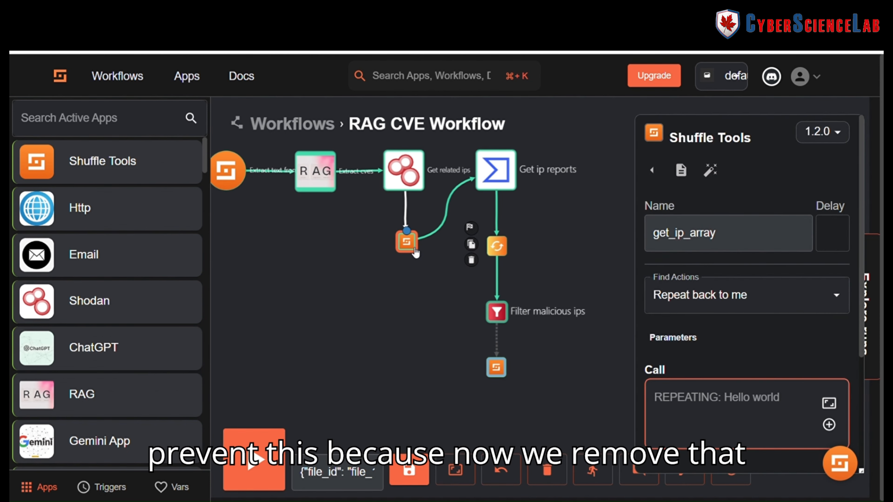
pyautogui.click(413, 291)
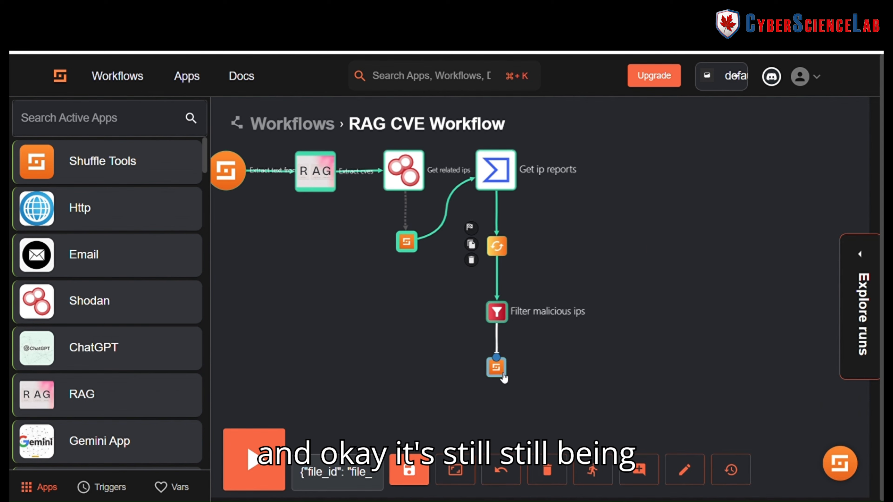
pyautogui.click(496, 368)
pyautogui.click(703, 426)
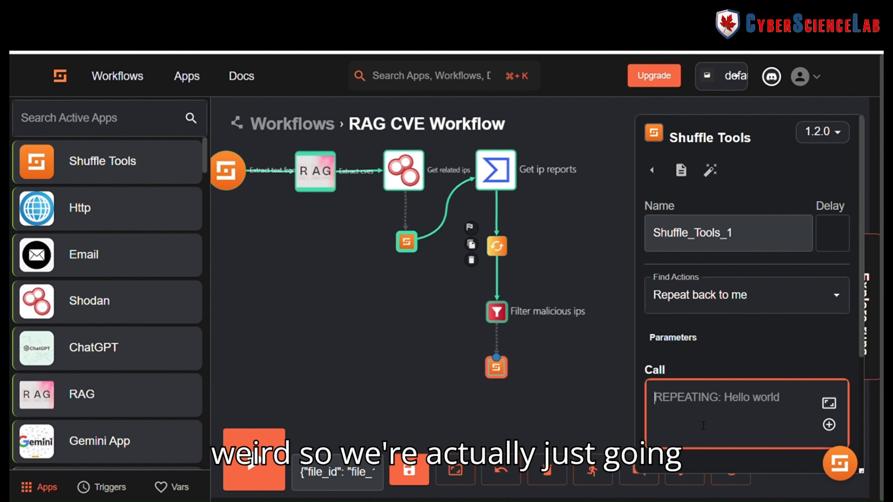
# - Delete the Shuffle_Tools_1 node below the Filter malicious ips node
pyautogui.click(502, 374)
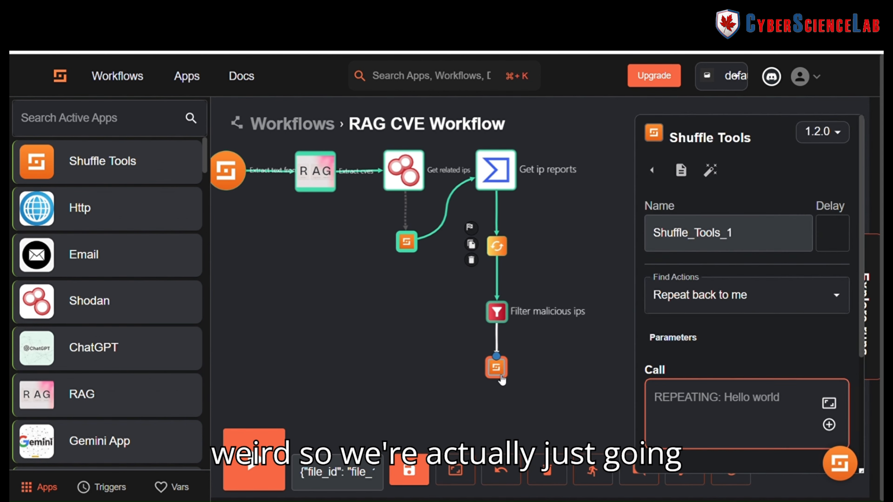
pyautogui.click(516, 373)
pyautogui.click(503, 373)
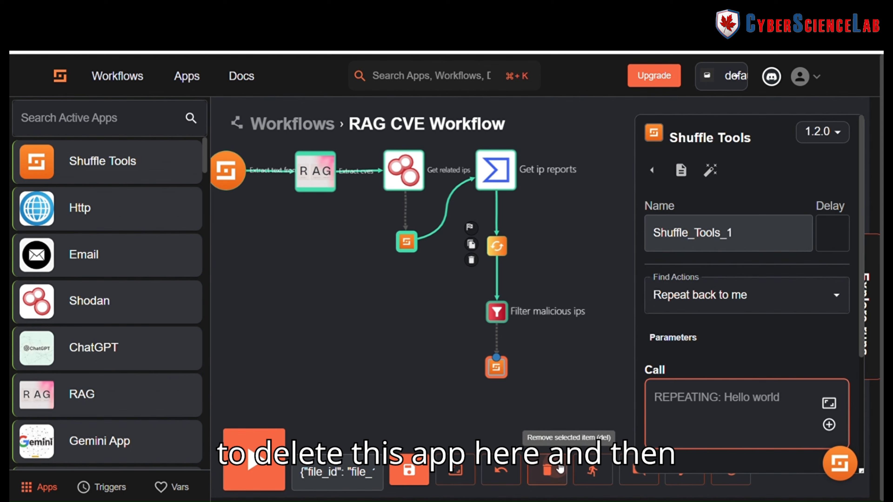
pyautogui.click(553, 470)
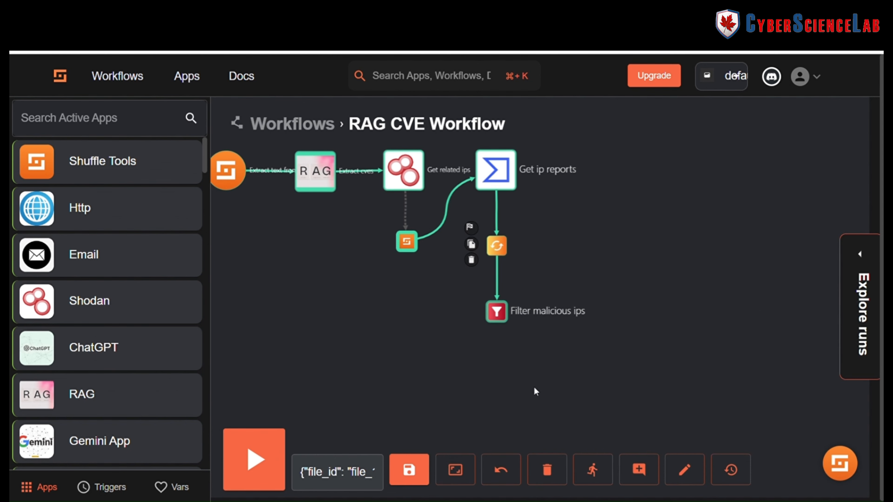
# - Paste the Python IP-extraction code into the get_ip_array node's Call, check its $get_related_ips reference in the expanded editor and submit it
pyautogui.click(407, 241)
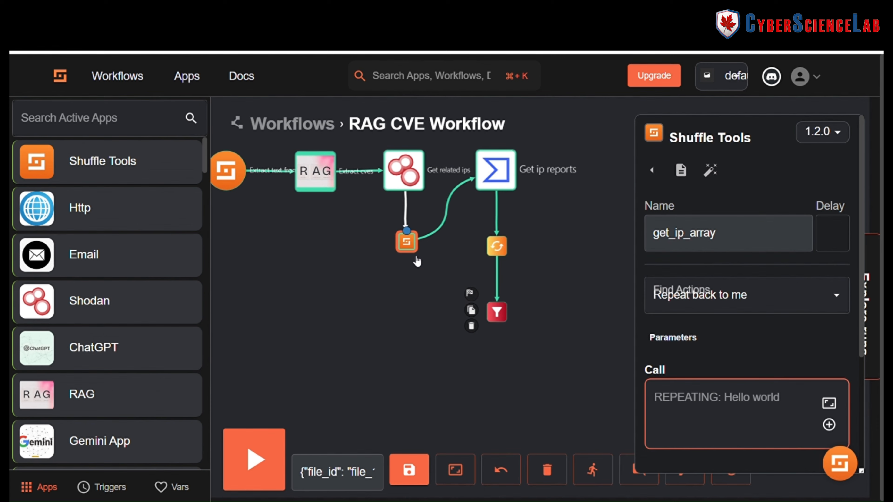
pyautogui.click(712, 406)
pyautogui.hotkey('ctrl', 'v')
pyautogui.click(829, 404)
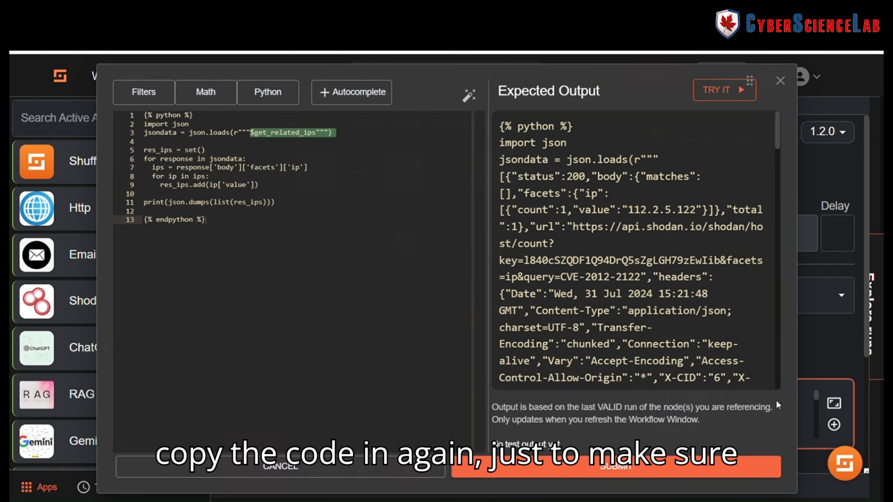
pyautogui.click(589, 473)
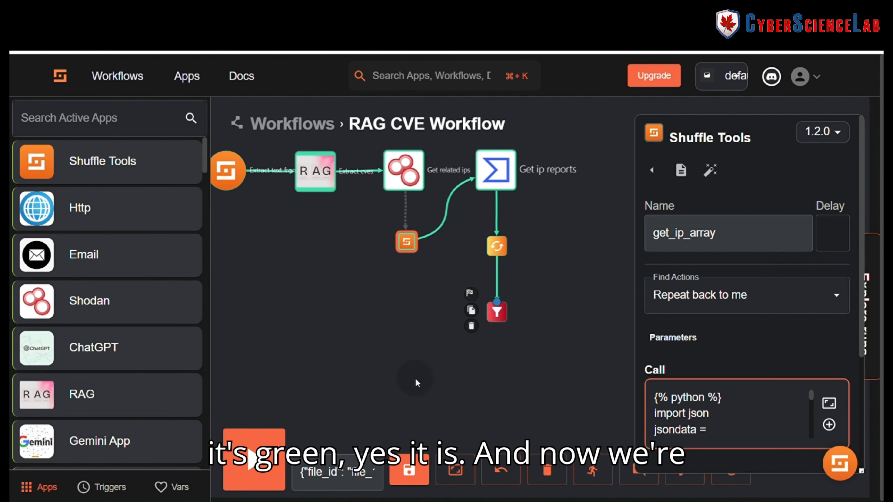
# - Add a new Shuffle Tools node below the Filter malicious ips node and open its settings
pyautogui.click(407, 363)
pyautogui.moveTo(116, 168); pyautogui.dragTo(509, 367)
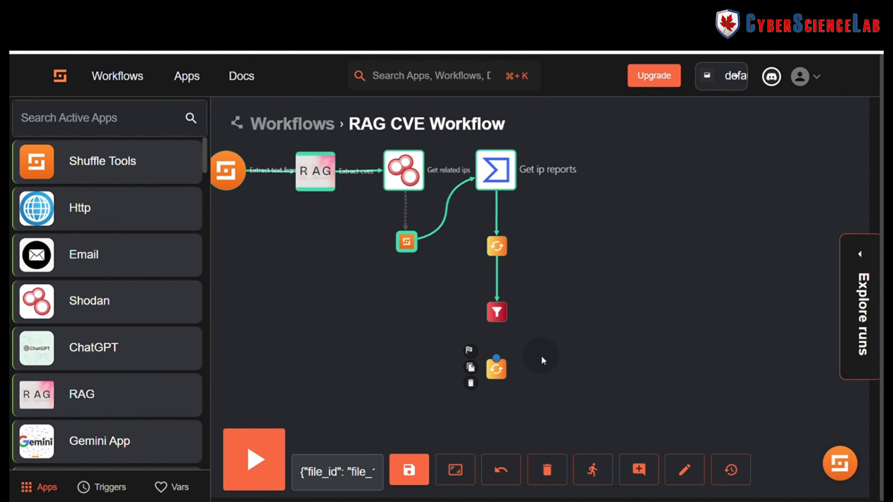
pyautogui.click(506, 377)
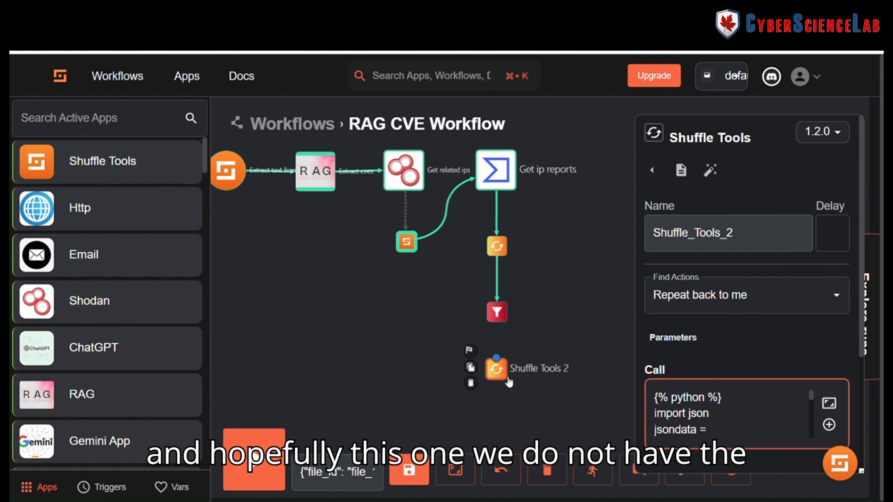
# - Clear the carried-over code from the new Shuffle_Tools_2 node's Call and save the workflow
pyautogui.click(722, 418)
pyautogui.hotkey('ctrl', 'a')
pyautogui.press('BackSpace')
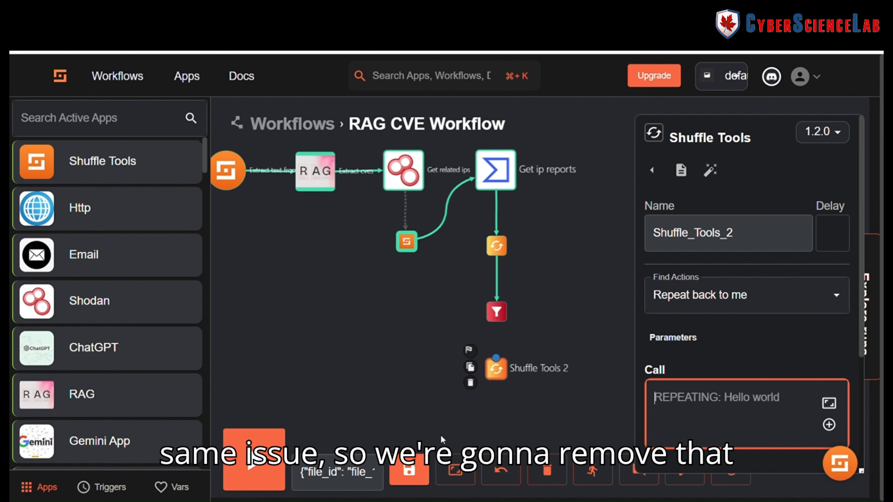
pyautogui.click(409, 470)
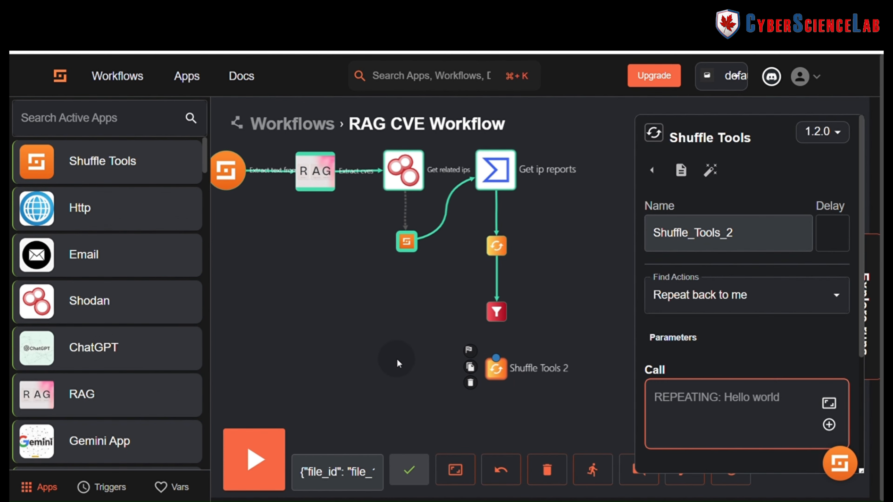
# - Check the Call parameters of get_ip_array and the new Shuffle Tools node after saving
pyautogui.click(399, 337)
pyautogui.click(406, 242)
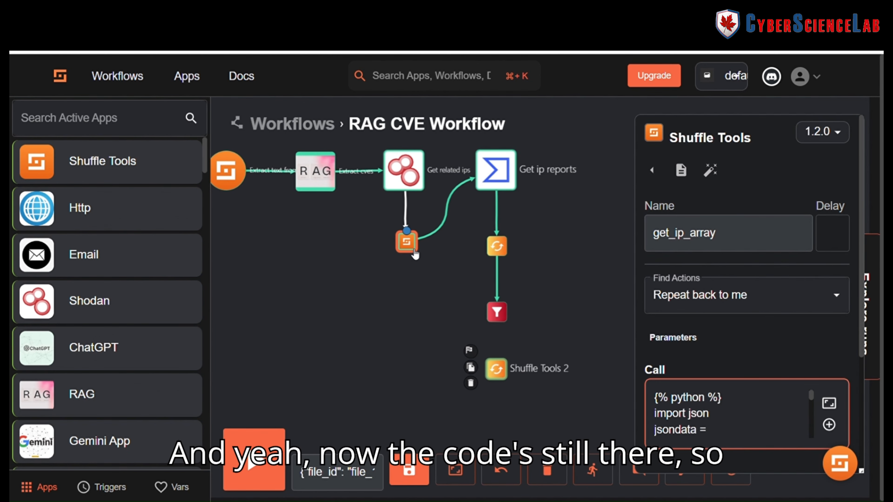
pyautogui.click(394, 322)
pyautogui.click(496, 368)
pyautogui.click(538, 352)
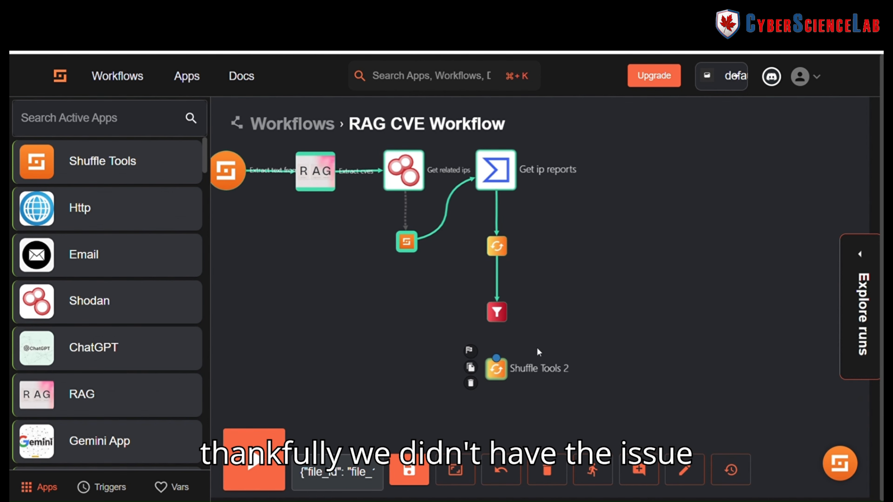
# - Connect the Filter malicious ips node to the Shuffle Tools 2 node and rename that node get_valid_ip_array
pyautogui.moveTo(496, 302); pyautogui.dragTo(503, 376)
pyautogui.click(502, 376)
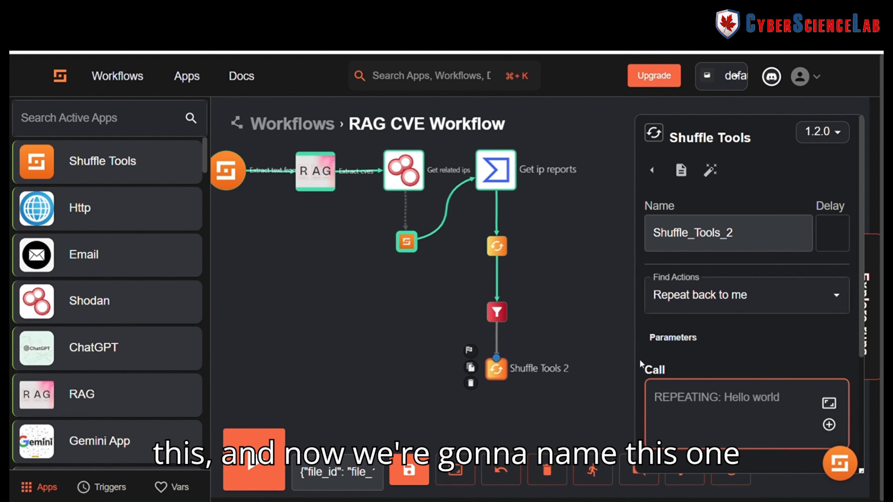
pyautogui.click(755, 244)
pyautogui.hotkey('ctrl', 'a')
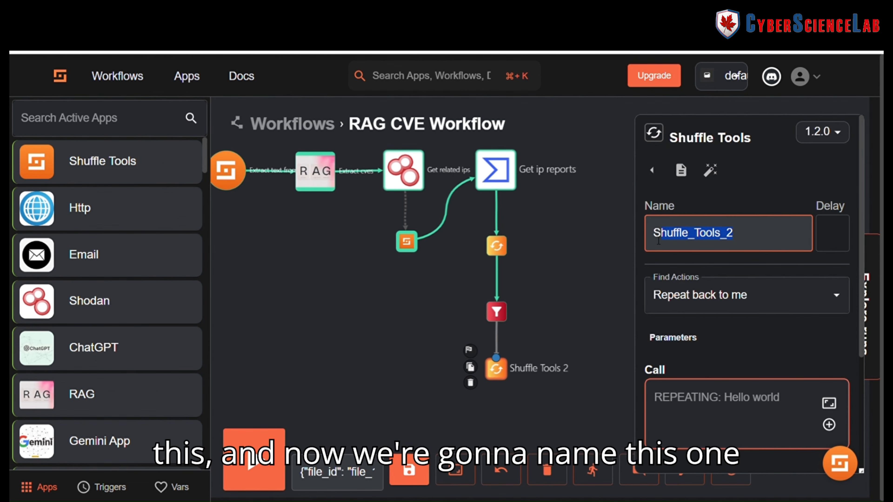
pyautogui.write('get_valid_ip_array')
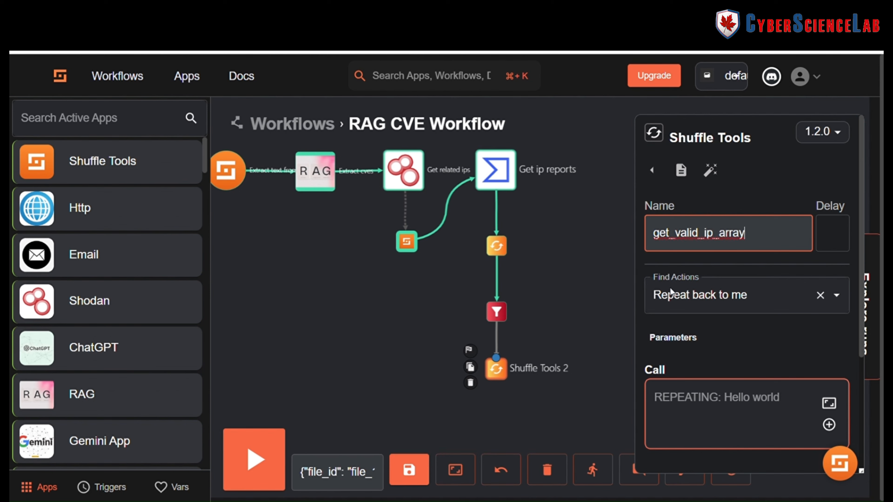
# - Set the Call of get_valid_ip_array to the ip values in the filter's valid list, $filter_malicious_ips.valid.#.ip
pyautogui.click(695, 396)
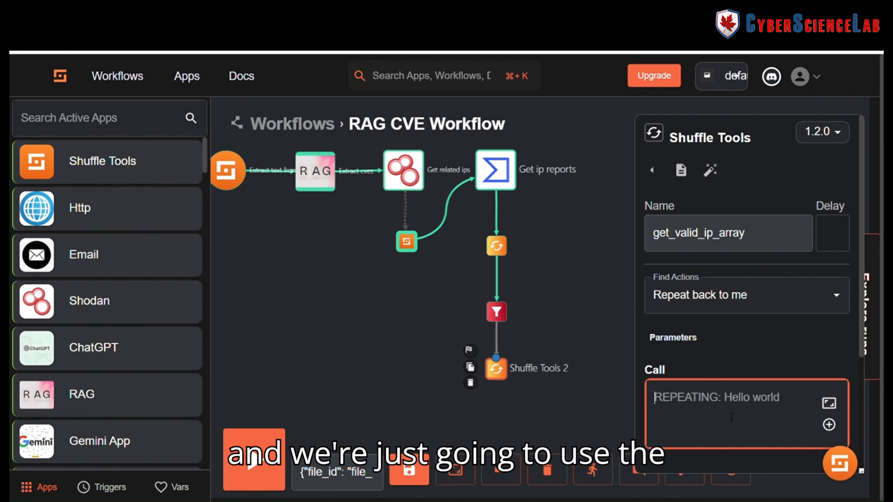
pyautogui.click(828, 425)
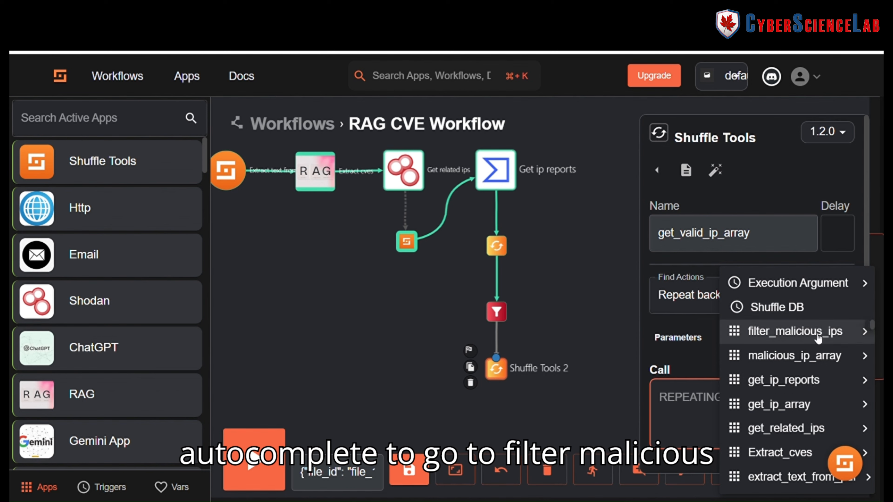
pyautogui.moveTo(815, 336)
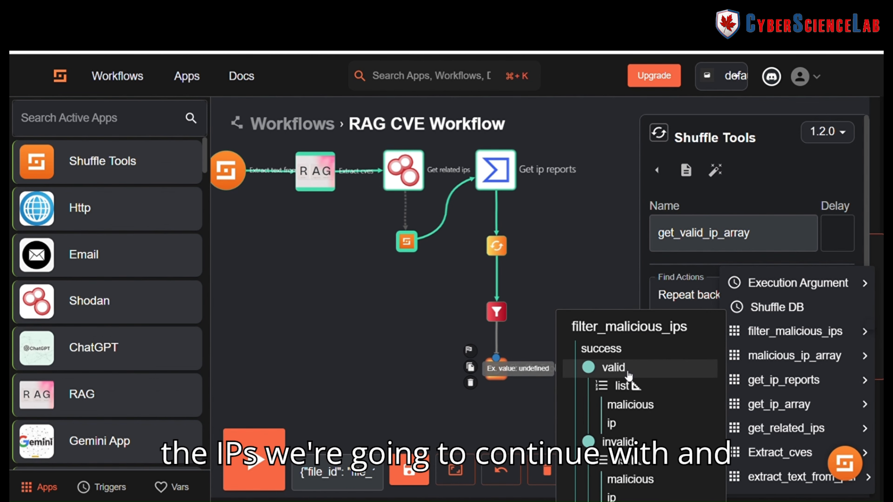
pyautogui.click(614, 425)
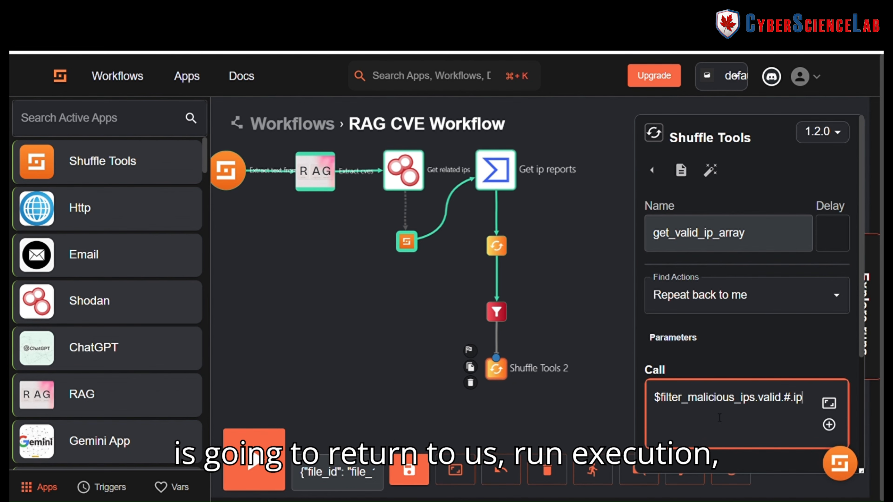
pyautogui.click(561, 408)
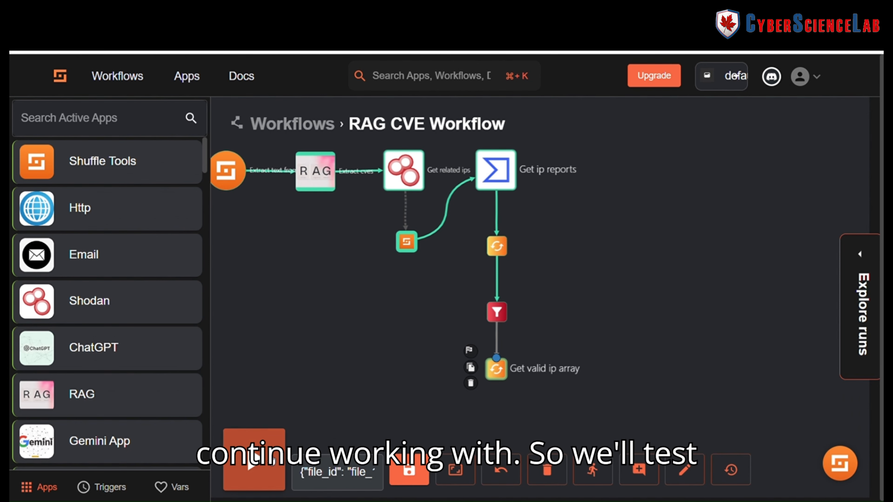
# - Save and test the workflow, and inspect the expanded results of the get_valid_ip_array node
pyautogui.click(409, 470)
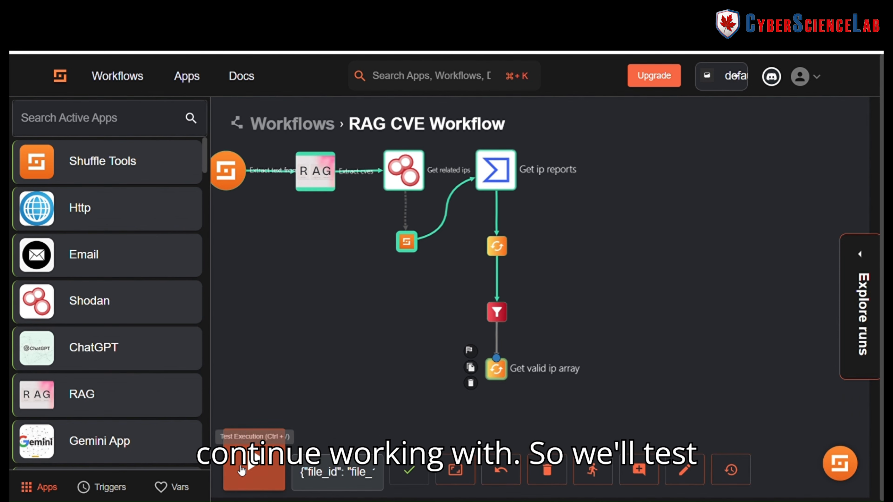
pyautogui.click(251, 472)
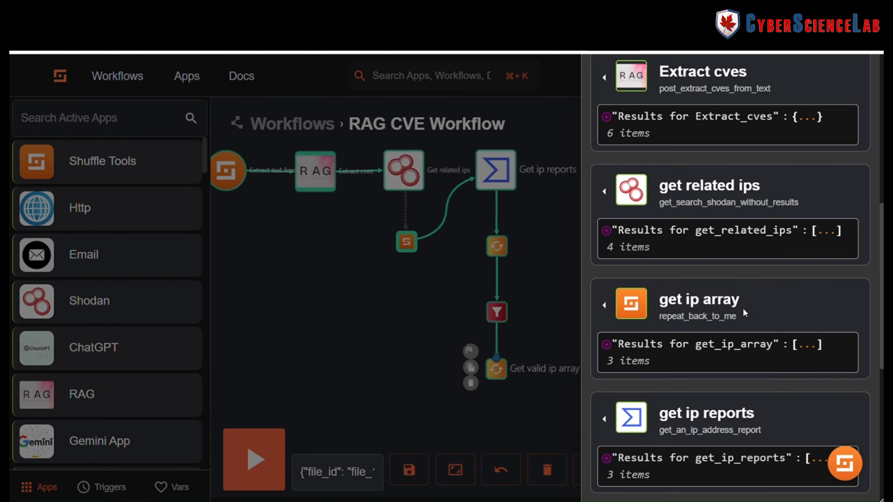
pyautogui.scroll(-8, 744, 312)
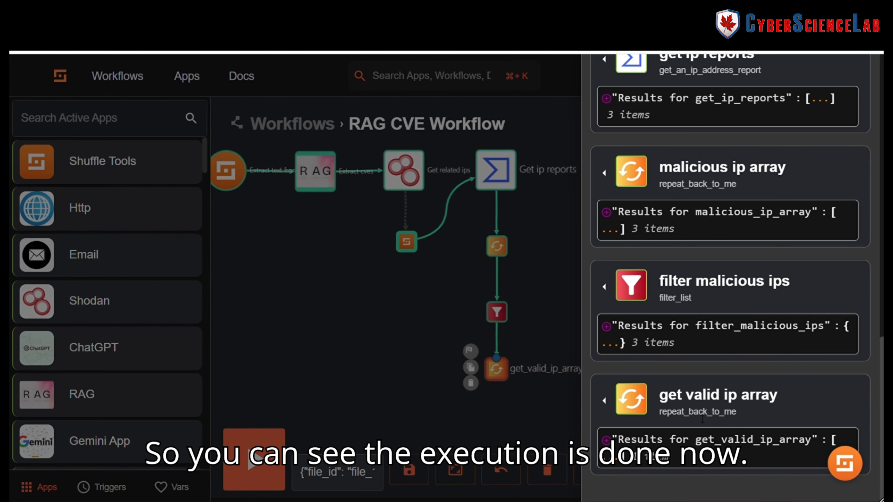
pyautogui.click(730, 439)
pyautogui.scroll(-1, 724, 436)
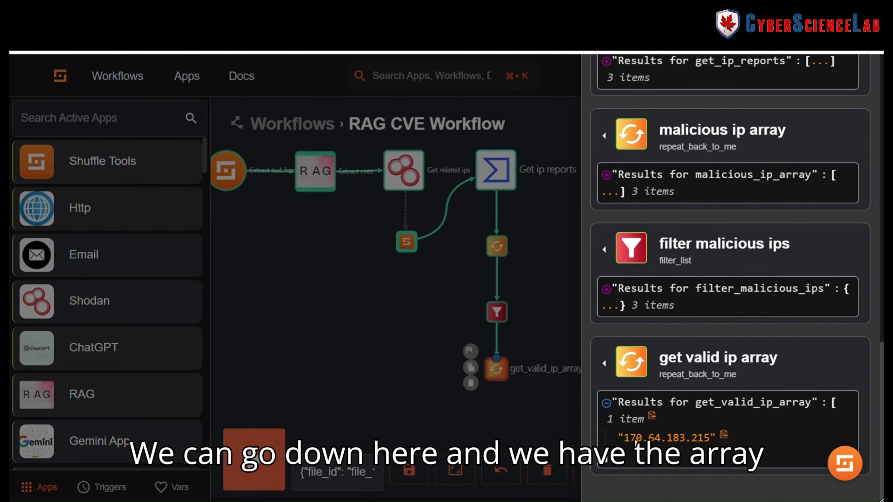
pyautogui.moveTo(619, 439); pyautogui.dragTo(716, 443)
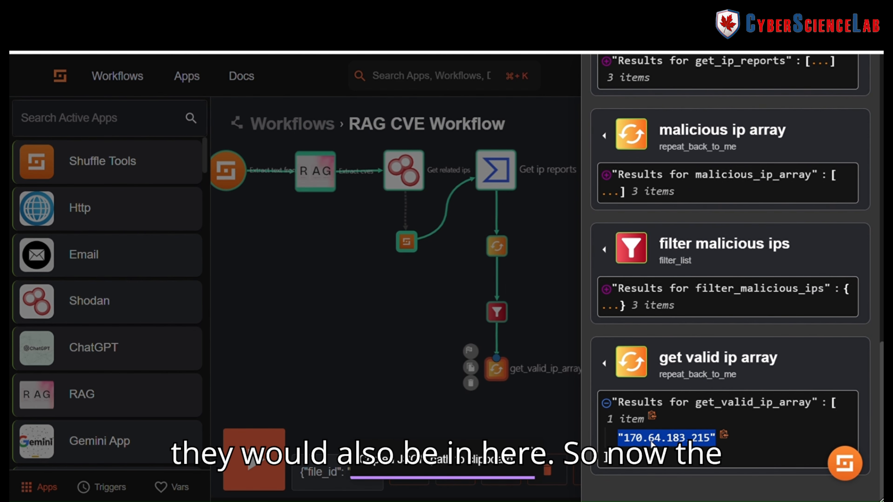
pyautogui.click(544, 412)
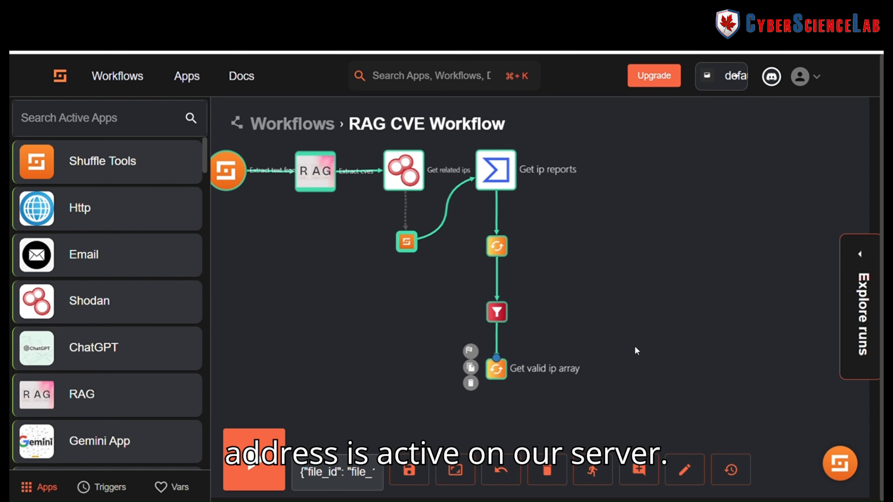
# - Add a Gemini App node beside Get ip reports and connect the get_valid_ip_array node to it
pyautogui.click(111, 127)
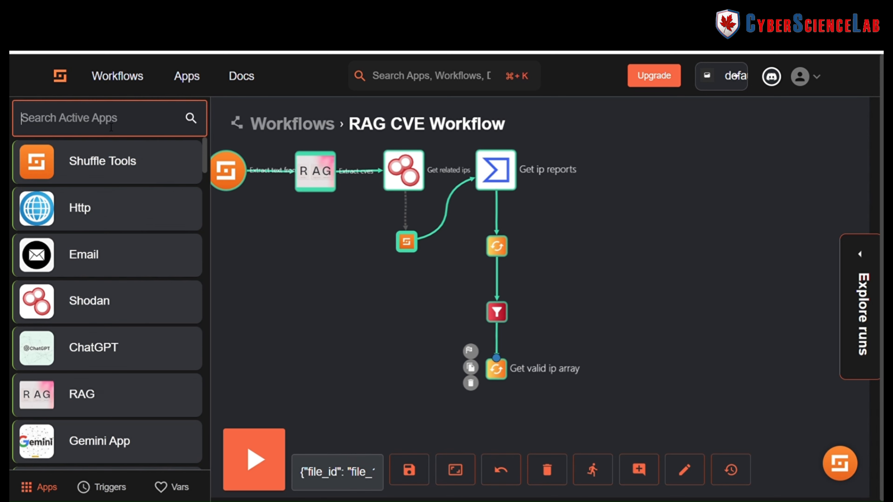
pyautogui.write('gemini')
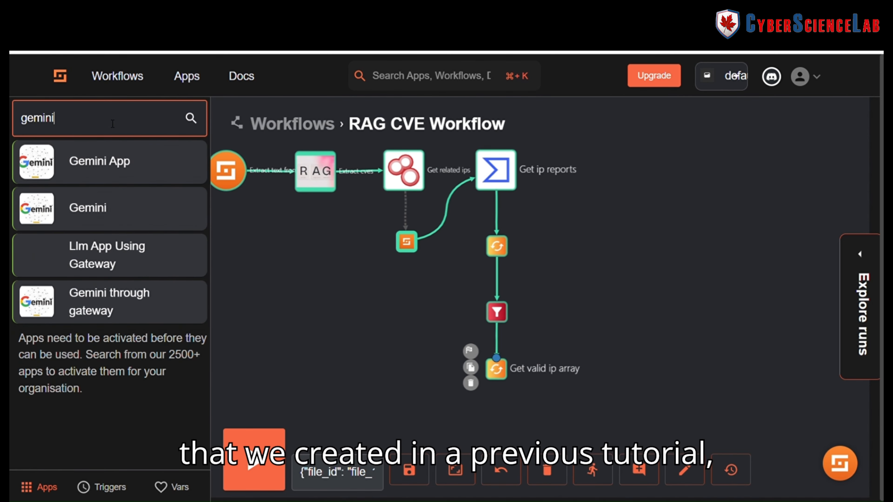
pyautogui.moveTo(62, 146); pyautogui.dragTo(612, 169)
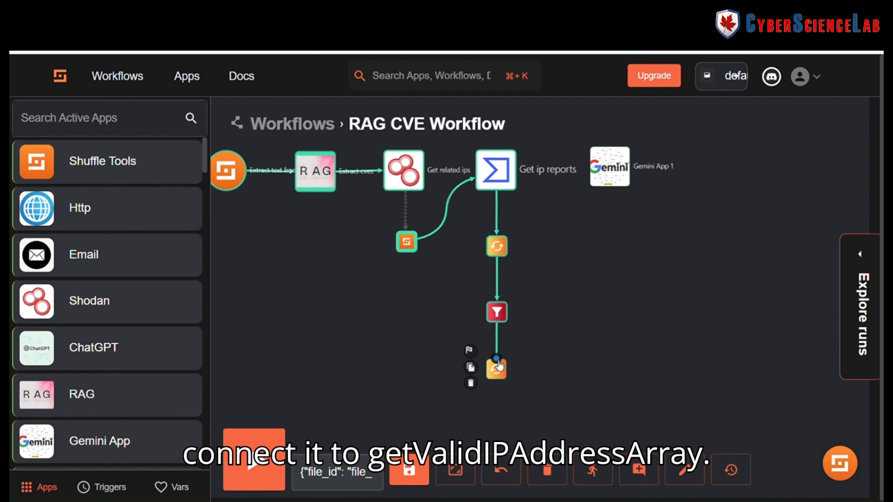
pyautogui.moveTo(496, 358); pyautogui.dragTo(603, 190)
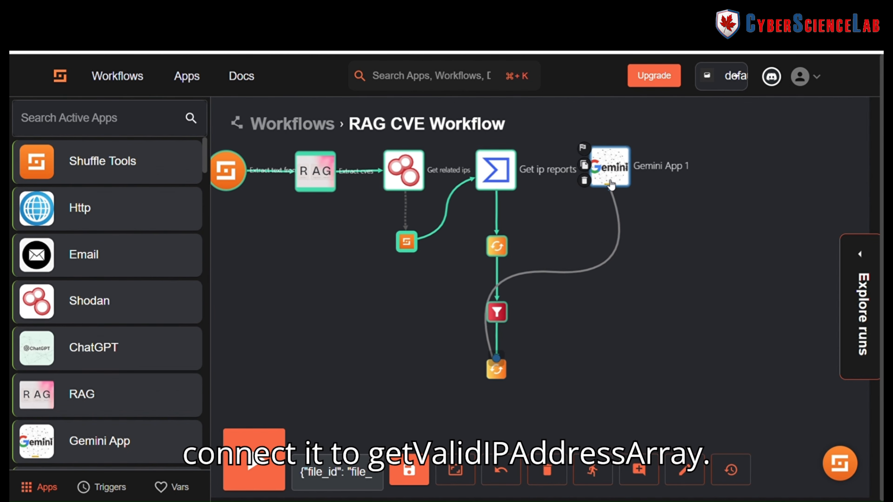
# - Rename the new Gemini App node generate_code
pyautogui.click(607, 179)
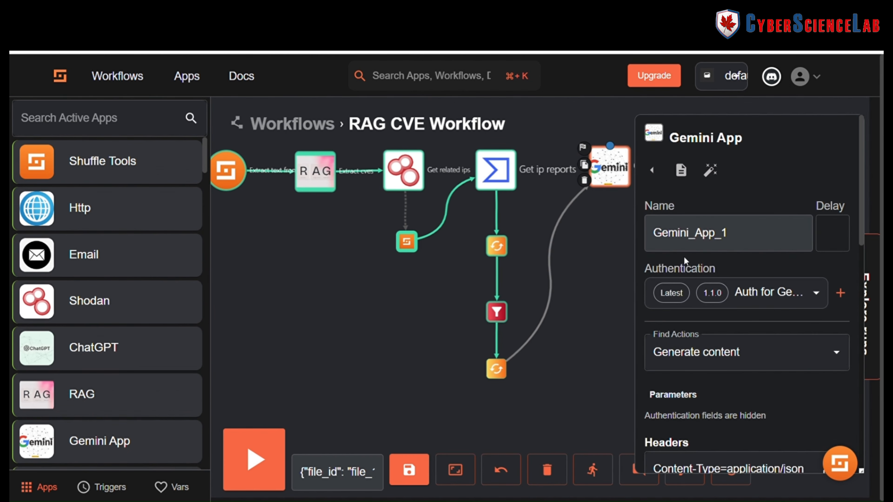
pyautogui.click(752, 238)
pyautogui.press('BackSpace')
pyautogui.press('BackSpace')
pyautogui.press('BackSpace')
pyautogui.press('BackSpace')
pyautogui.press('BackSpace')
pyautogui.press('BackSpace')
pyautogui.press('BackSpace')
pyautogui.press('BackSpace')
pyautogui.press('BackSpace')
pyautogui.press('BackSpace')
pyautogui.press('BackSpace')
pyautogui.press('BackSpace')
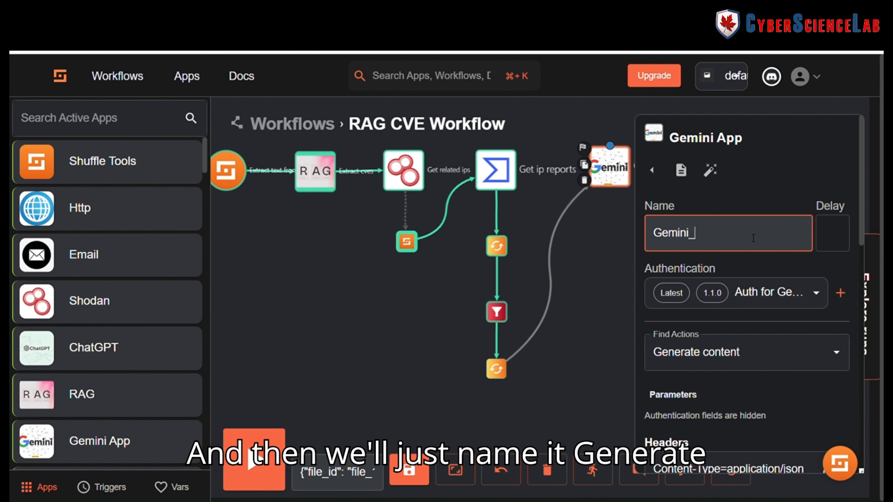
pyautogui.write('generate_code')
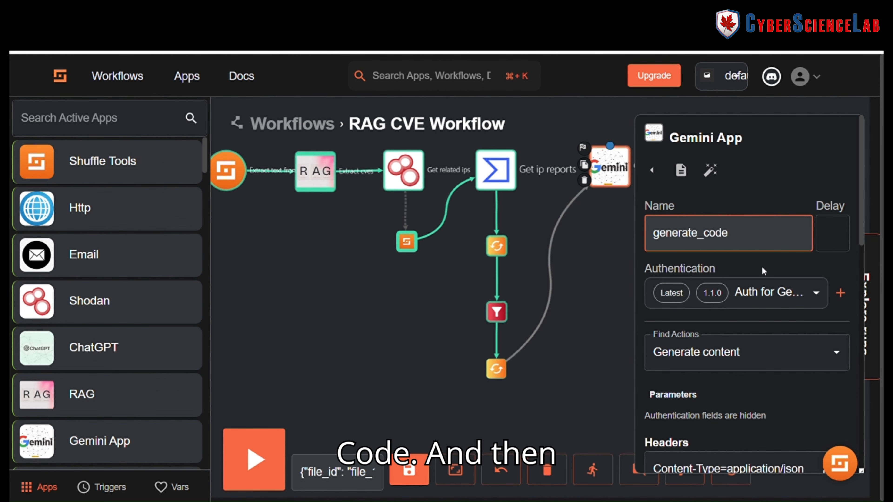
pyautogui.click(749, 264)
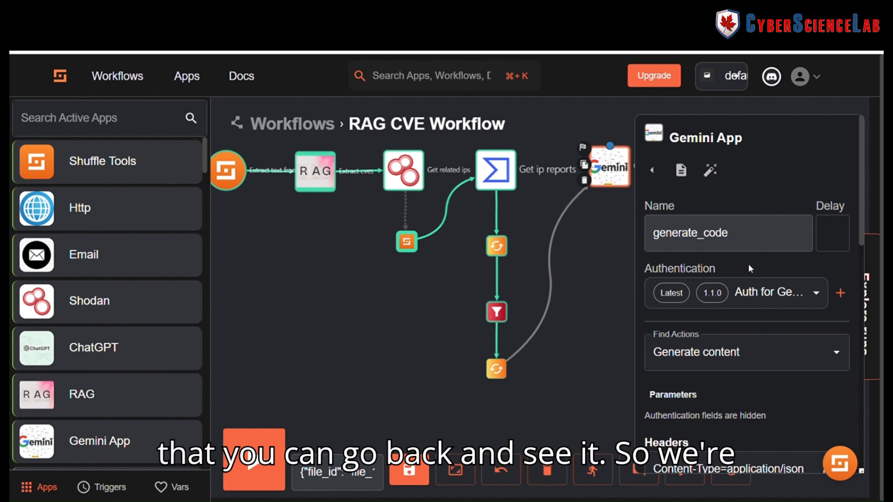
# - Hide the request body of the generate_code node's Generate content action to use its simple Prompt parameter
pyautogui.scroll(-5, 748, 263)
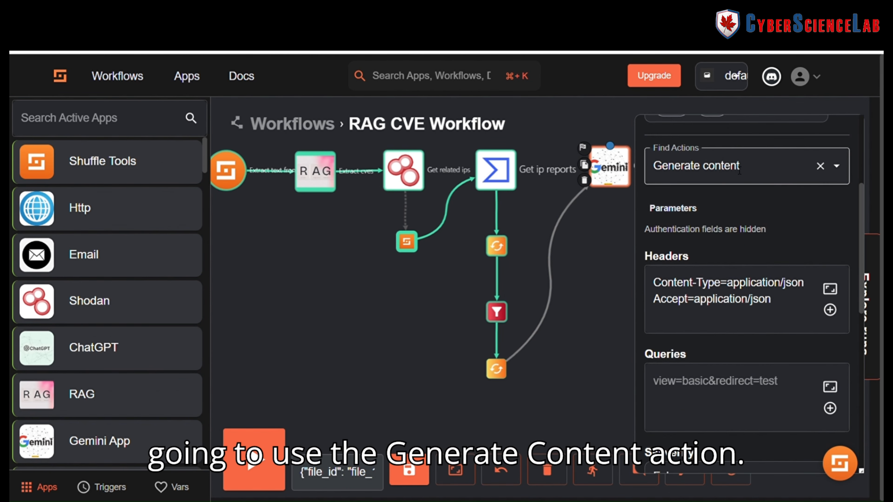
pyautogui.scroll(-5, 743, 169)
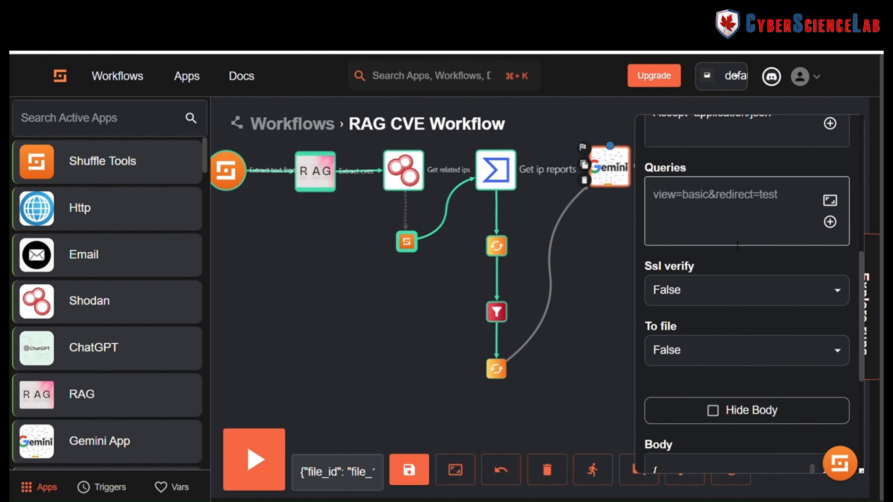
pyautogui.scroll(-3, 737, 245)
pyautogui.click(712, 292)
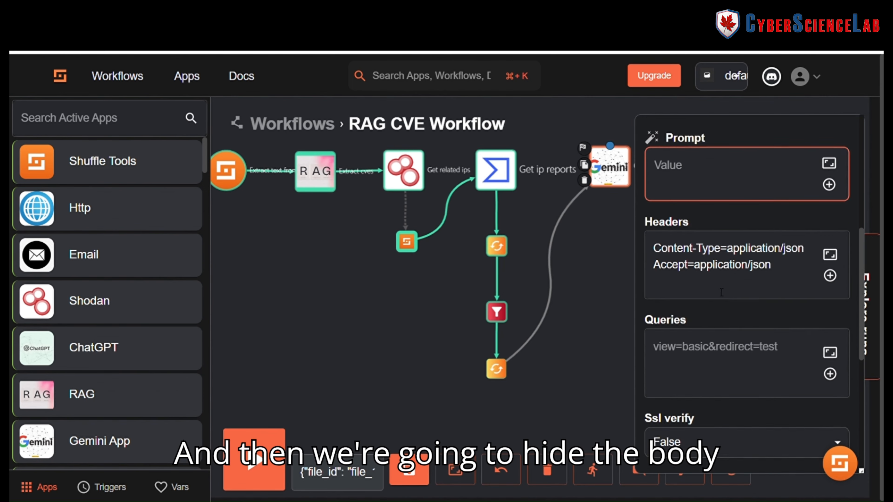
# - Enter a Prompt requesting a bash script that lists active network IP addresses in $get_valid_ip_array, using server IP 123.456.78.9, code only and no formatting
pyautogui.scroll(5, 702, 355)
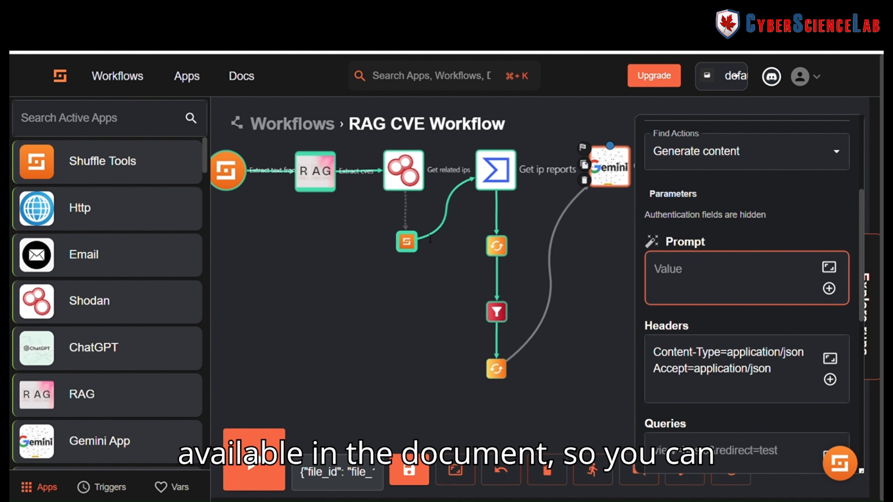
pyautogui.click(709, 282)
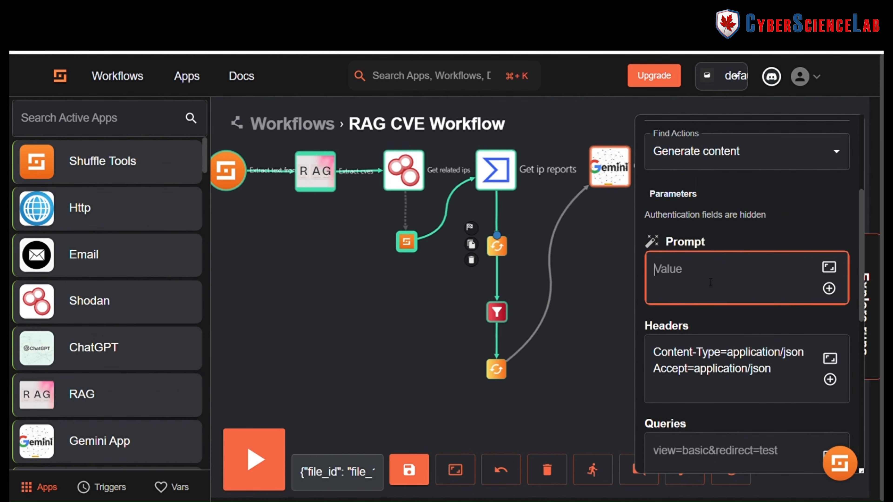
pyautogui.write('123.456.78.9. Code only and no formatting')
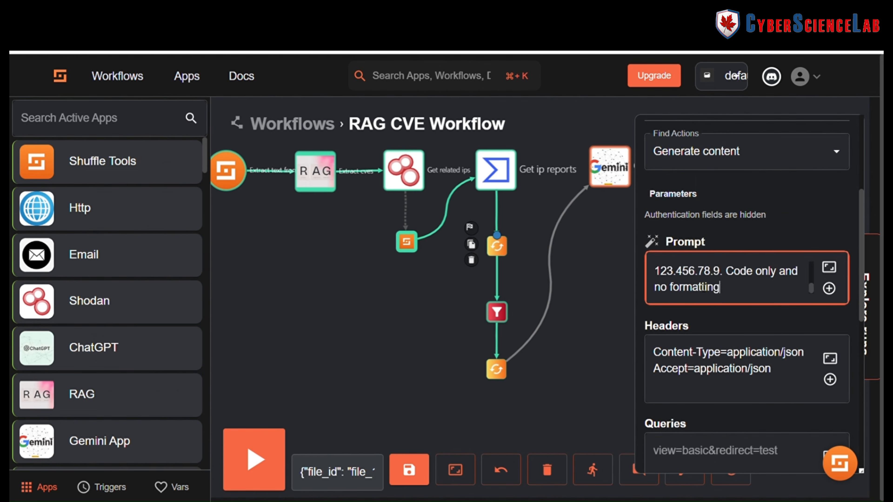
# - Review the generate_code prompt and its expected output in the expanded editor, checking the IP array reference, server address and format instructions
pyautogui.click(829, 266)
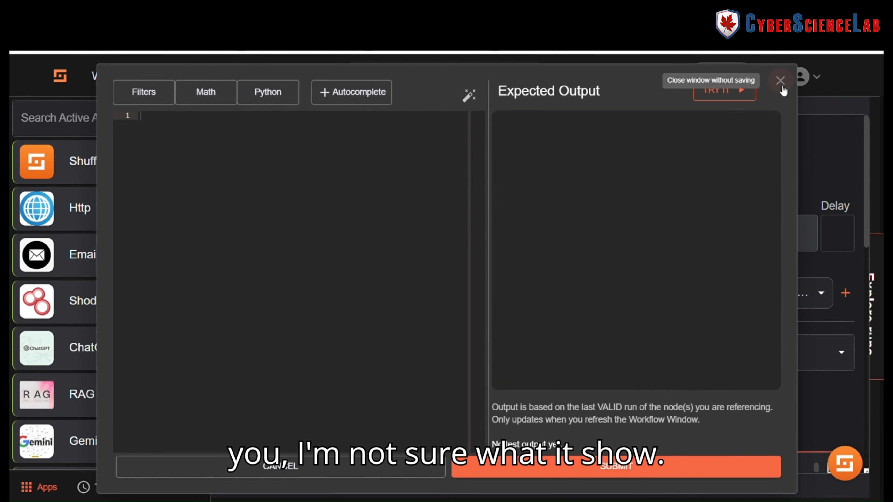
pyautogui.click(780, 82)
pyautogui.scroll(-5, 814, 297)
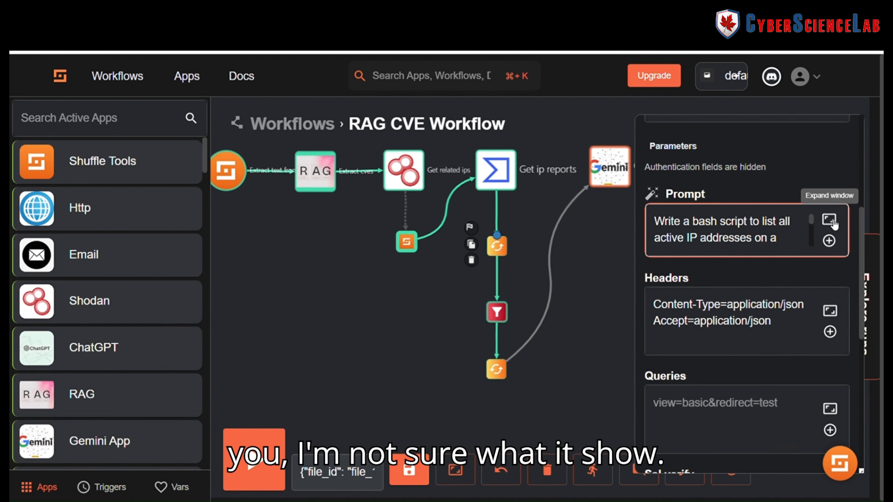
pyautogui.click(829, 222)
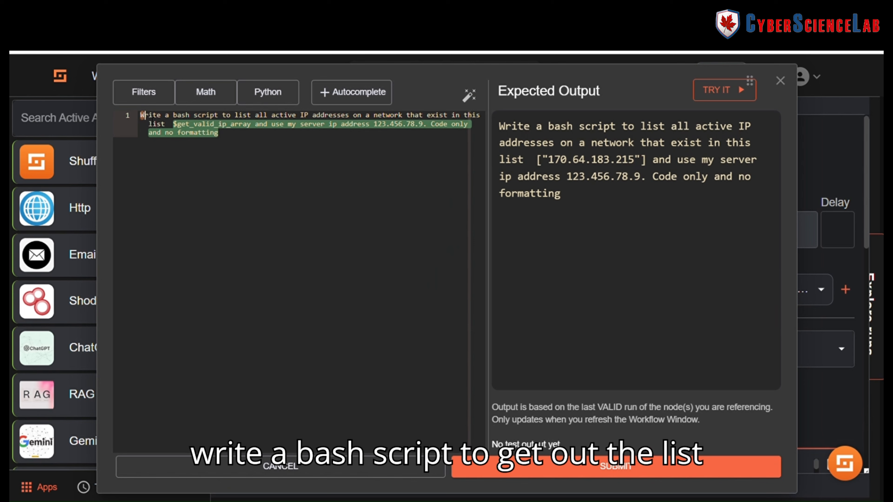
pyautogui.moveTo(140, 116); pyautogui.dragTo(309, 116)
pyautogui.click(309, 117)
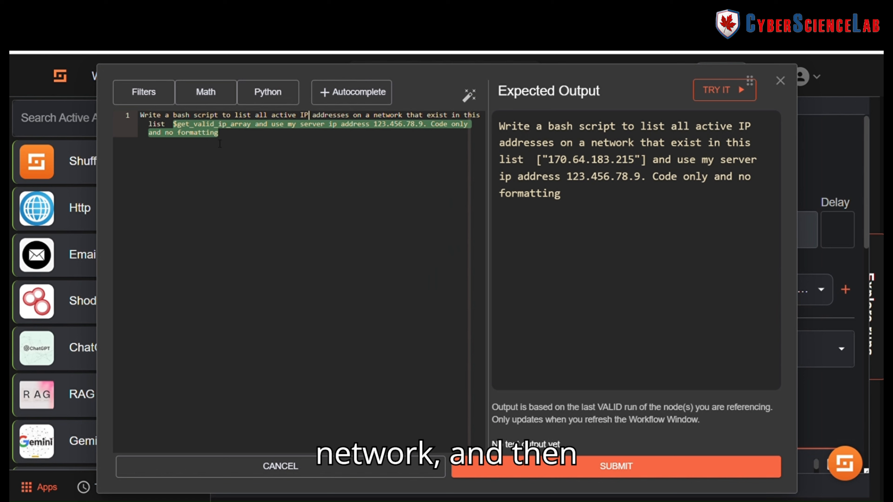
pyautogui.moveTo(173, 125); pyautogui.dragTo(251, 125)
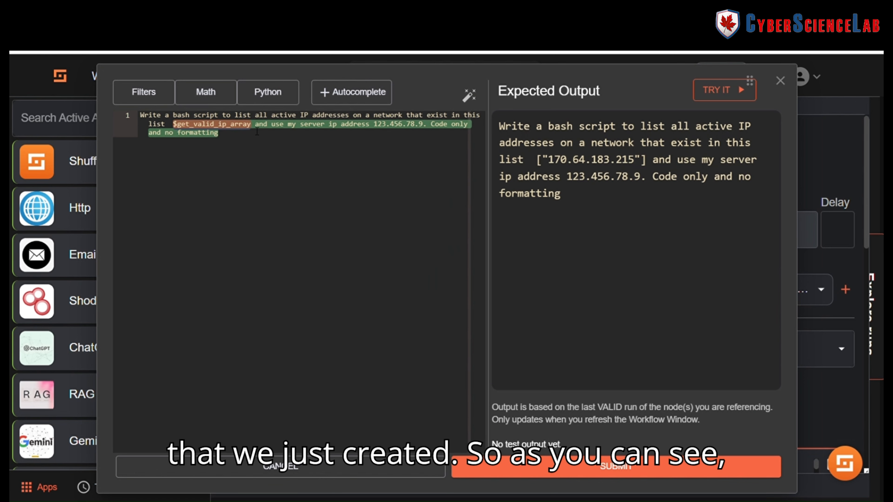
pyautogui.moveTo(537, 160); pyautogui.dragTo(647, 160)
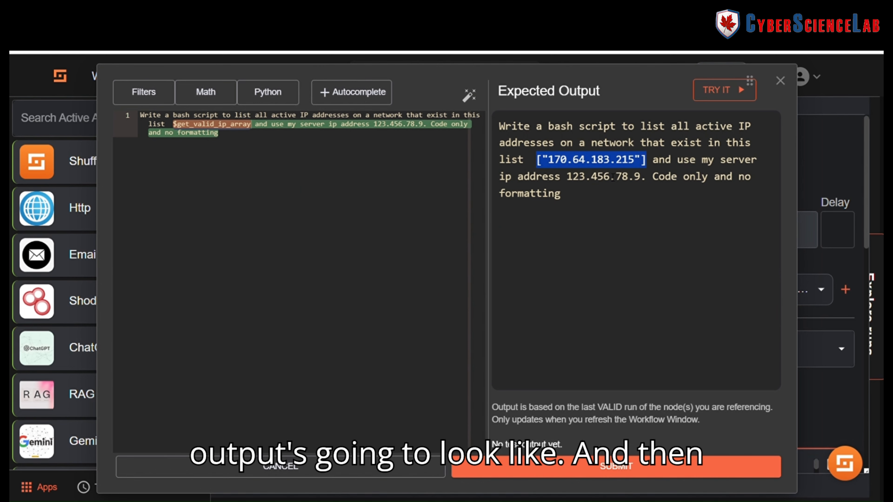
pyautogui.click(338, 144)
pyautogui.moveTo(373, 124); pyautogui.dragTo(424, 125)
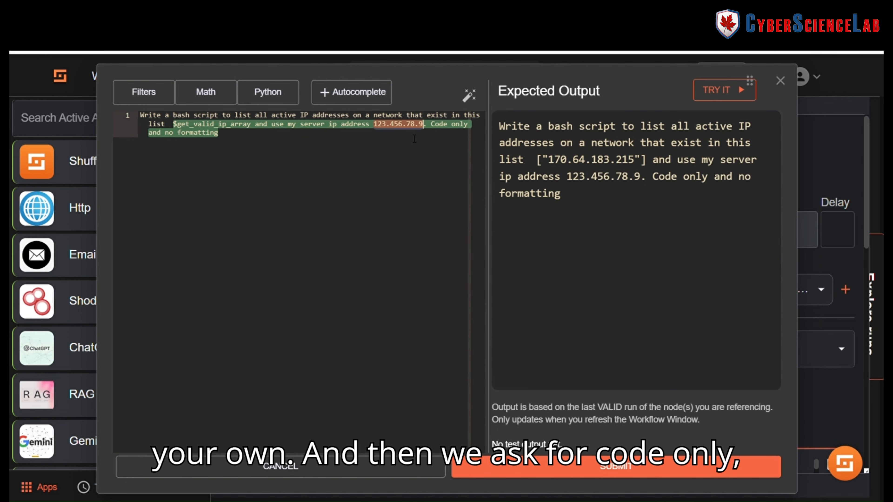
pyautogui.moveTo(431, 125); pyautogui.dragTo(437, 144)
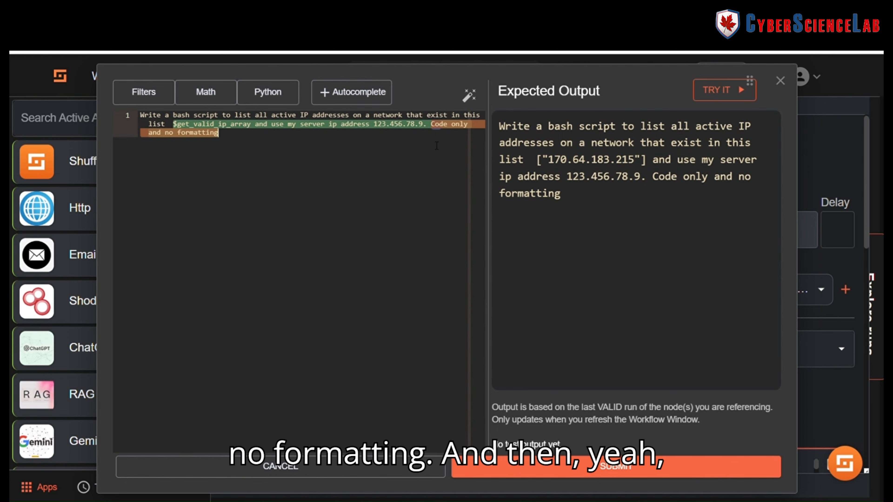
pyautogui.click(433, 139)
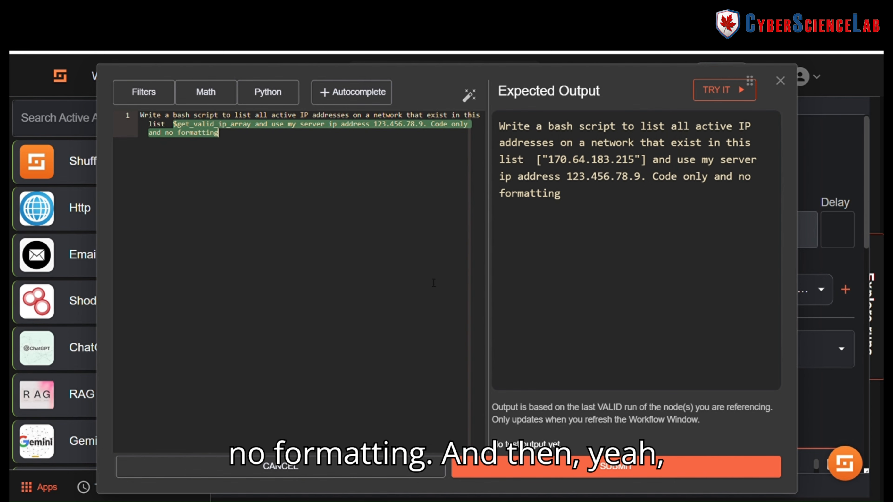
pyautogui.click(780, 80)
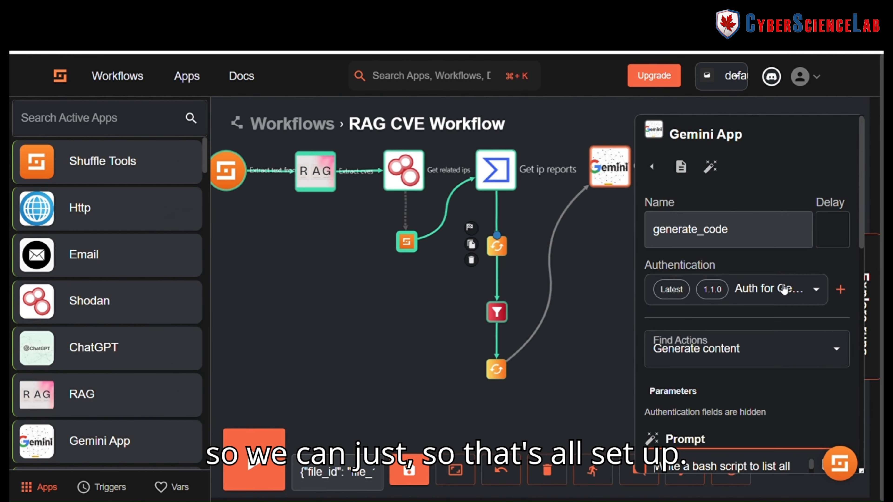
# - Check in the expanded generate_code prompt that the $get_valid_ip_array app name is recognised as a valid reference
pyautogui.scroll(-5, 773, 329)
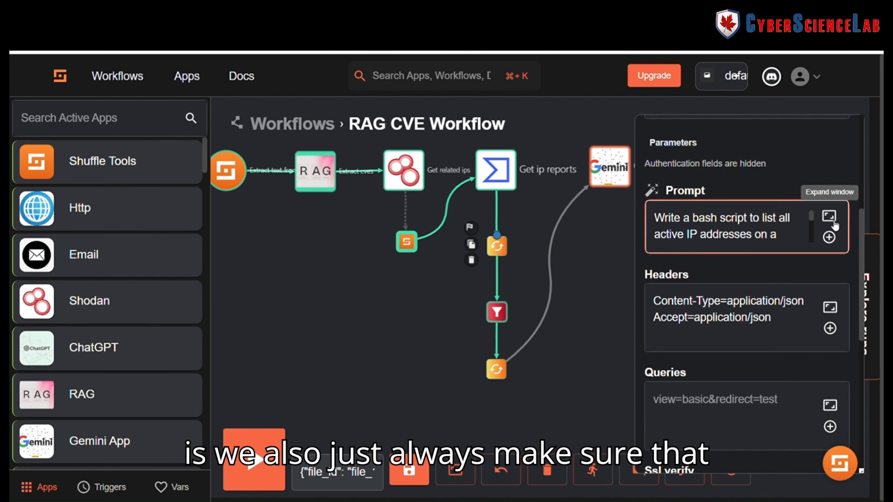
pyautogui.click(829, 216)
pyautogui.moveTo(174, 128); pyautogui.dragTo(256, 130)
pyautogui.click(254, 138)
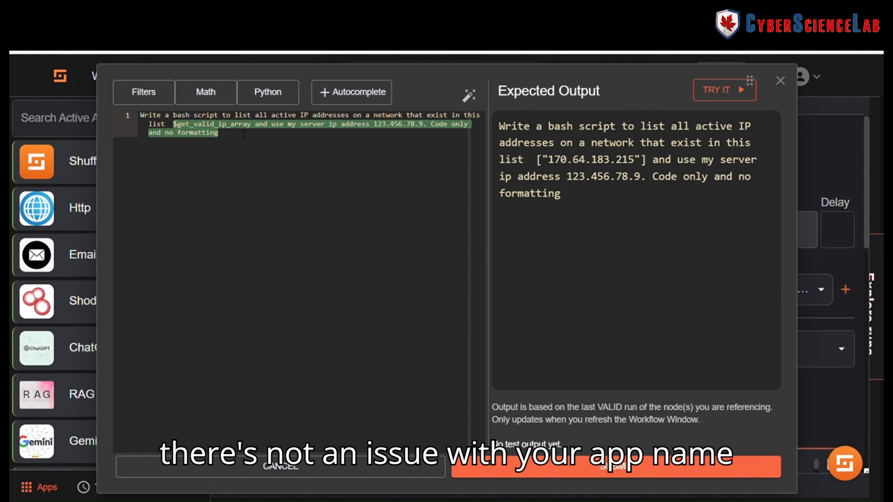
pyautogui.click(780, 80)
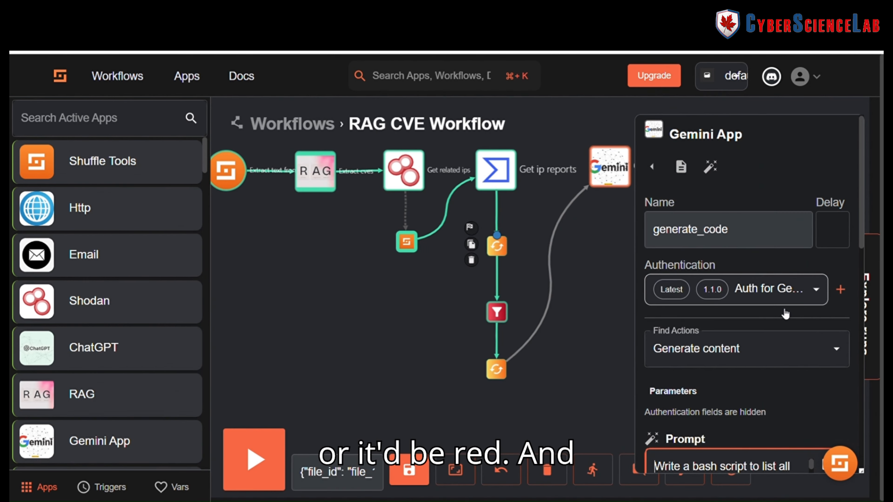
# - Examine the double quotes around the IP address inside the array in the generate_code prompt's expected output
pyautogui.scroll(-10, 786, 314)
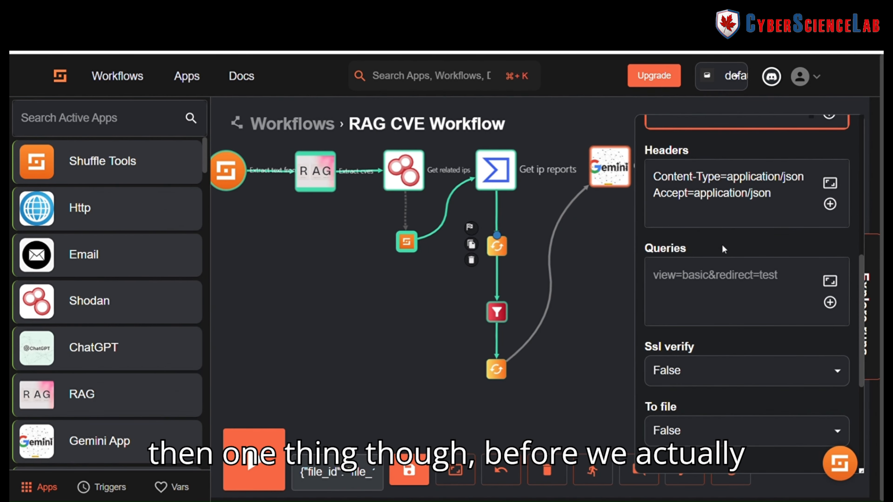
pyautogui.scroll(4, 722, 244)
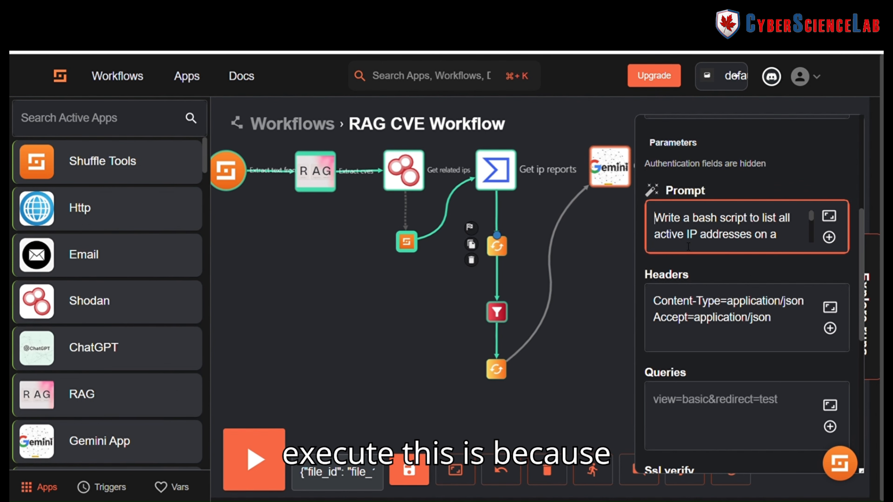
pyautogui.scroll(-3, 765, 232)
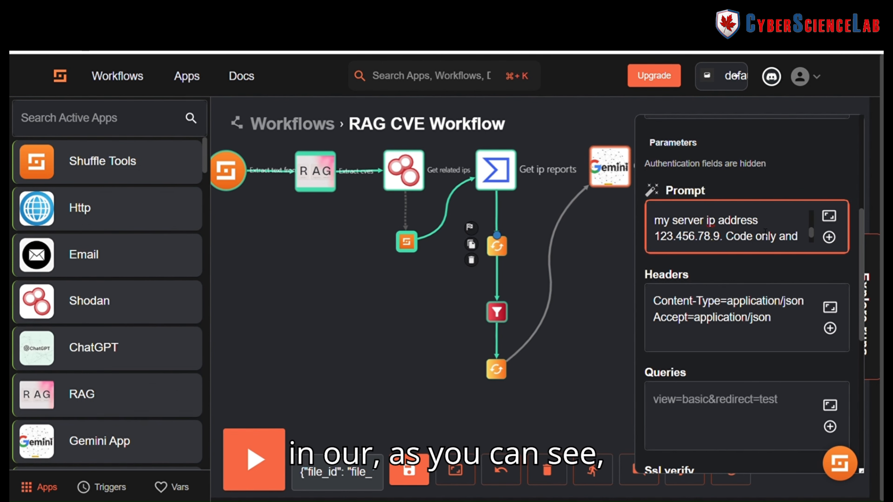
pyautogui.click(829, 216)
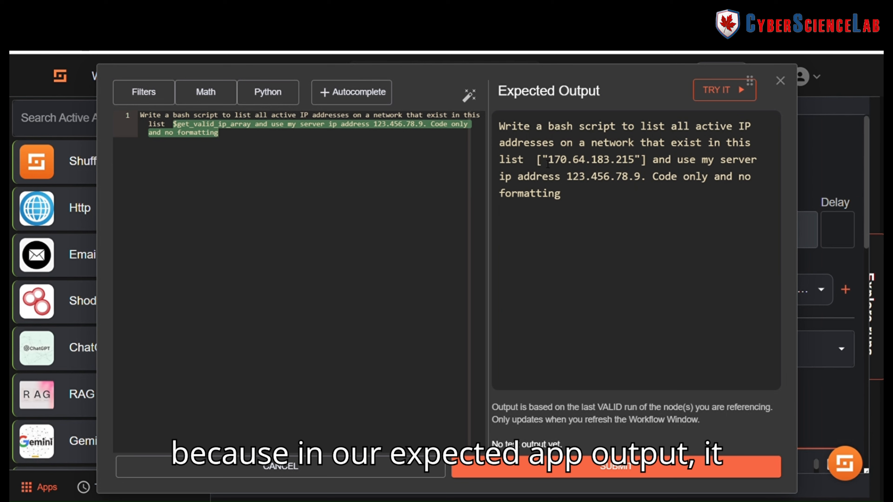
pyautogui.moveTo(542, 162); pyautogui.dragTo(551, 164)
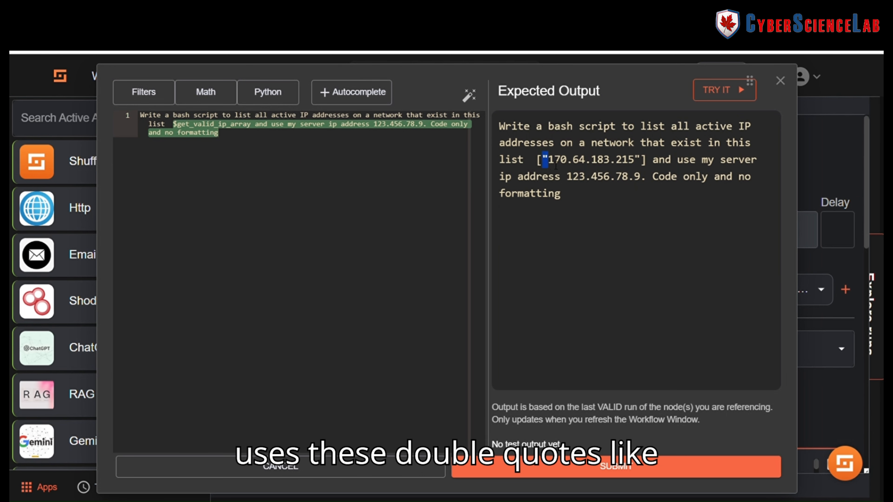
pyautogui.click(555, 166)
pyautogui.moveTo(542, 165); pyautogui.dragTo(552, 166)
pyautogui.click(552, 167)
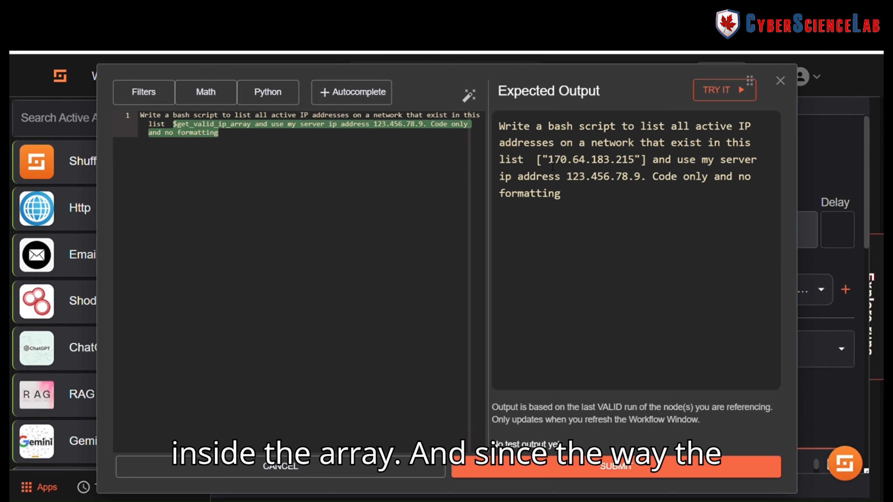
pyautogui.click(780, 80)
# - Show the generate_code node's request body and review how its JSON wraps the ${prompt} text in the expanded editor
pyautogui.scroll(-10, 754, 341)
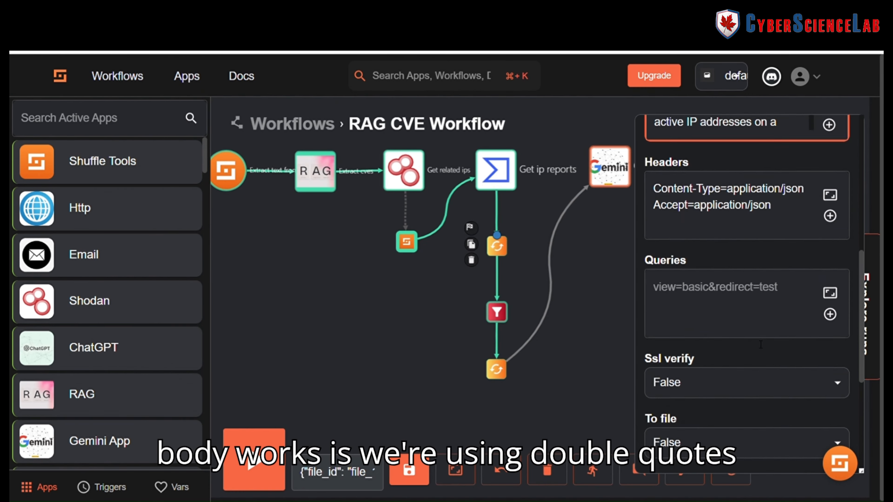
pyautogui.click(746, 274)
pyautogui.scroll(-4, 774, 271)
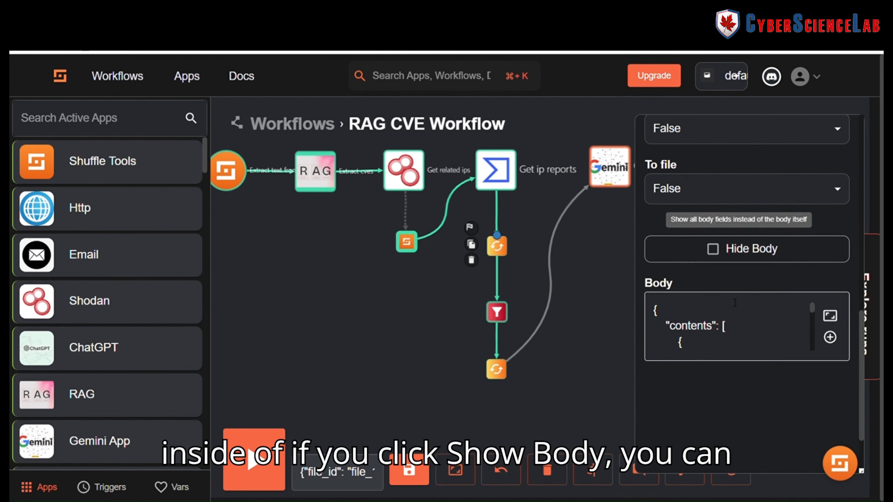
pyautogui.click(830, 241)
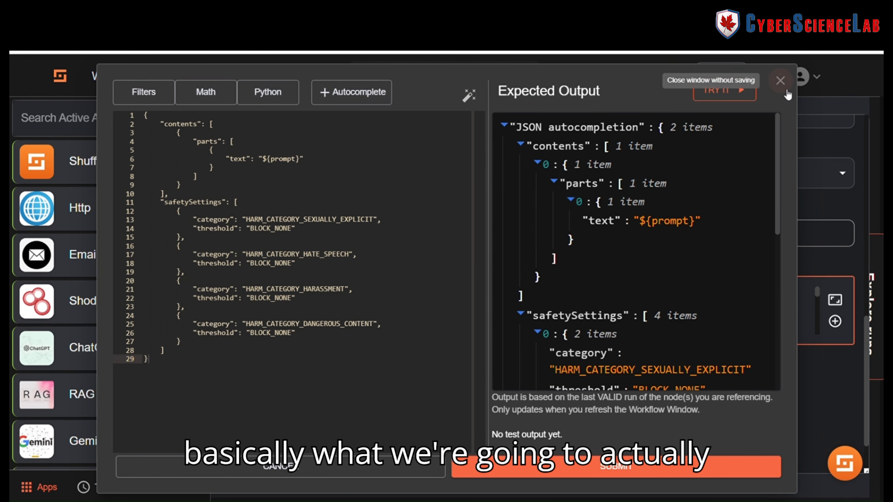
pyautogui.click(780, 80)
# - Replace the double quotes around ${prompt} in the generate_code request body's text value with single quotes
pyautogui.scroll(-10, 784, 315)
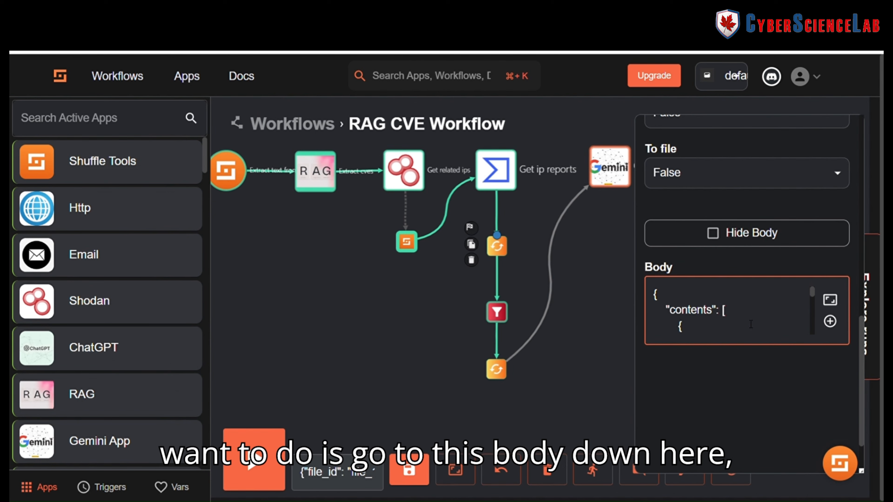
pyautogui.scroll(-3, 751, 324)
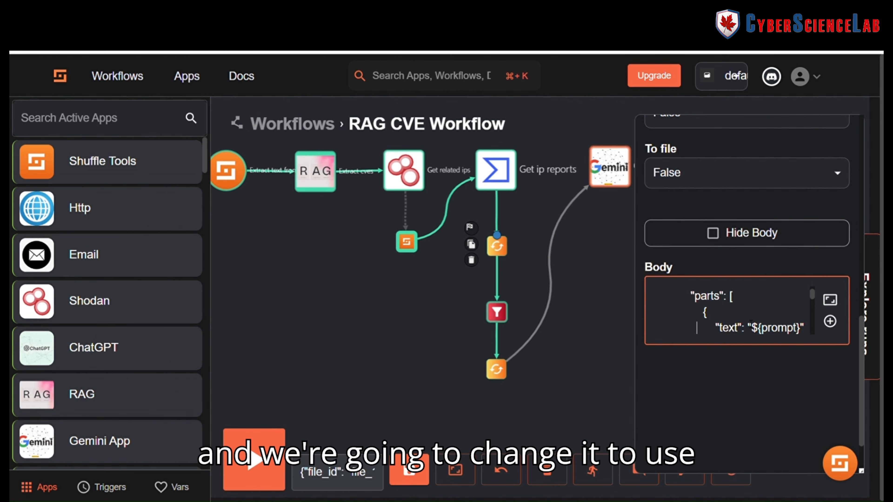
pyautogui.click(748, 327)
pyautogui.press('Delete')
pyautogui.write("'")
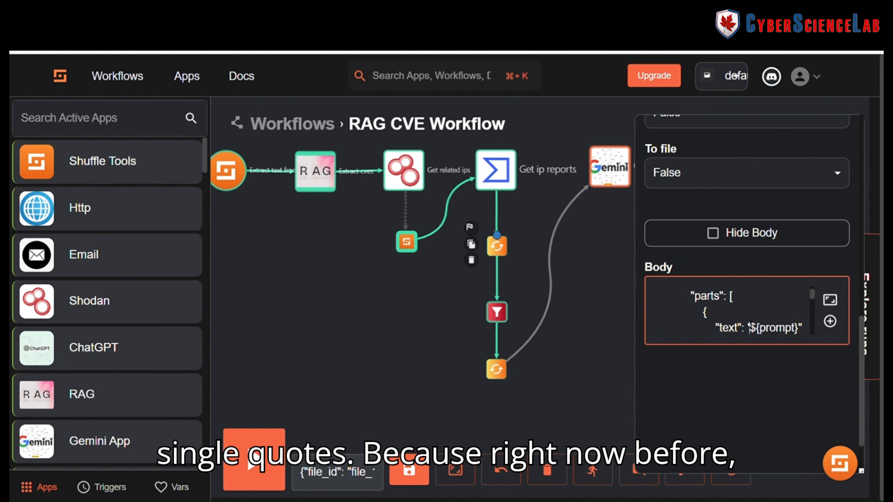
pyautogui.scroll(-1, 752, 325)
# - Review the prompt's expected output again, checking how the array's double quotes would split the text inside the JSON body
pyautogui.scroll(10, 750, 324)
pyautogui.click(830, 366)
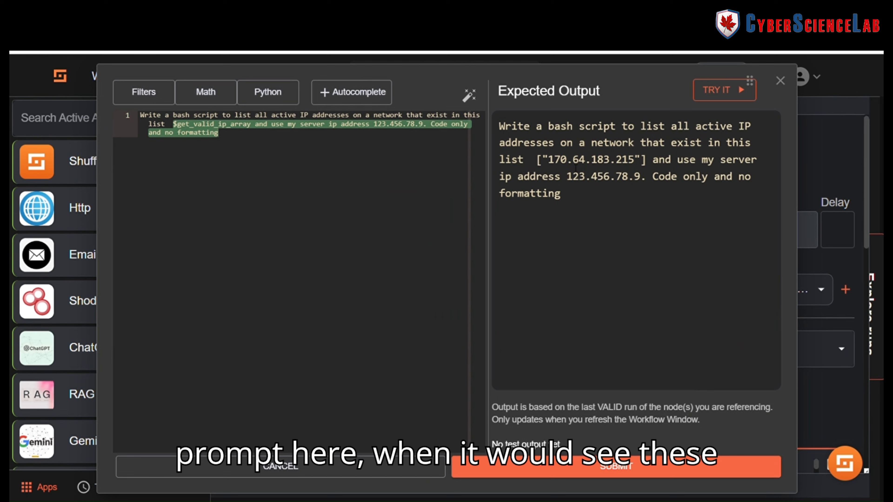
pyautogui.moveTo(542, 163); pyautogui.dragTo(551, 165)
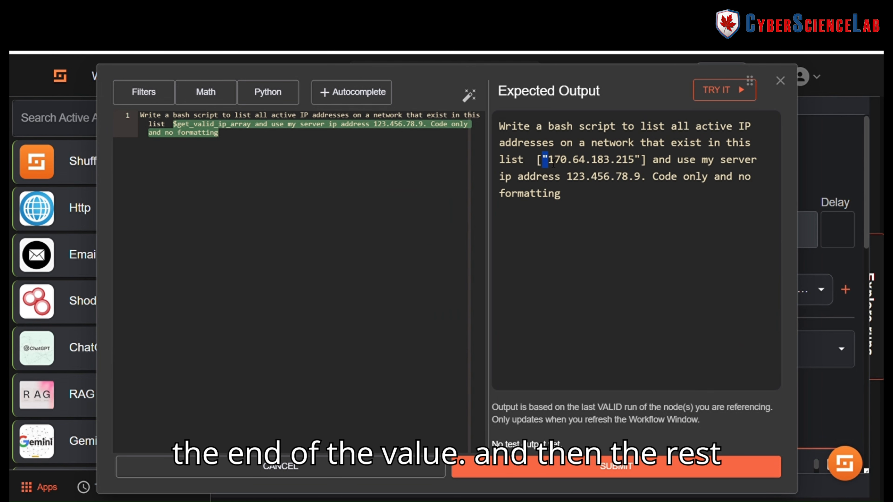
pyautogui.moveTo(549, 160); pyautogui.dragTo(569, 190)
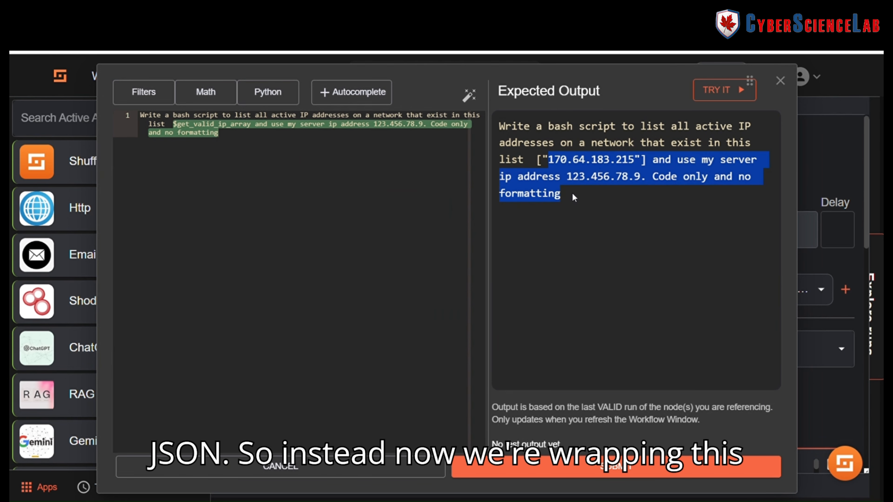
pyautogui.click(572, 193)
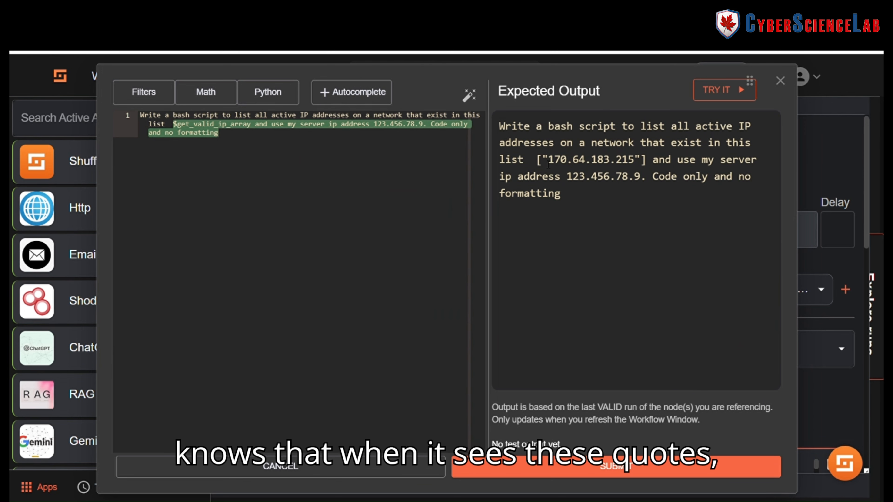
pyautogui.moveTo(548, 164); pyautogui.dragTo(542, 164)
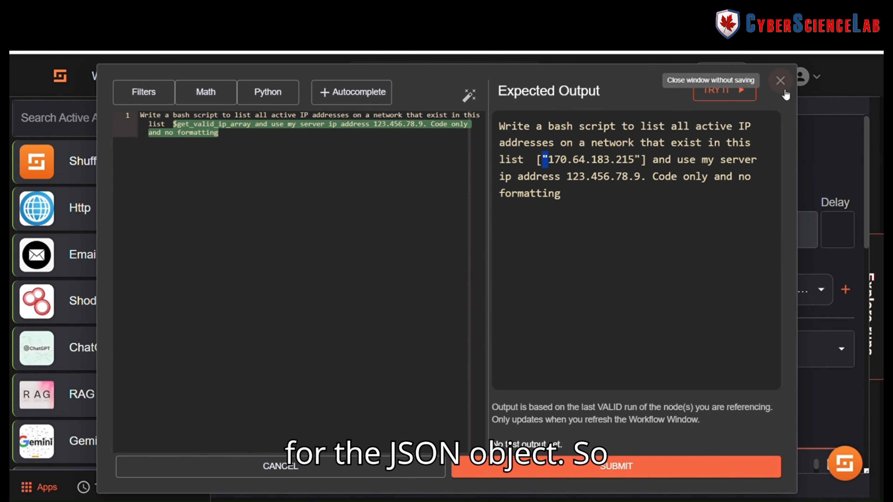
pyautogui.click(780, 81)
# - Save the workflow and run it
pyautogui.click(595, 318)
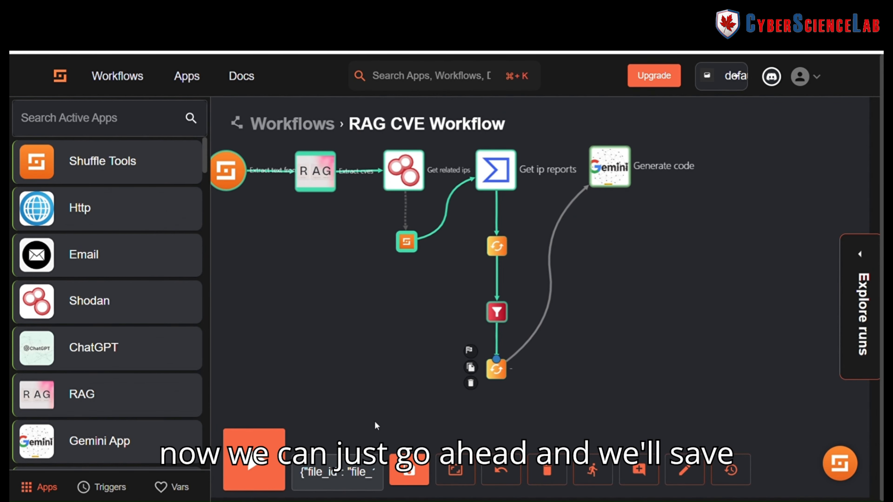
pyautogui.click(411, 471)
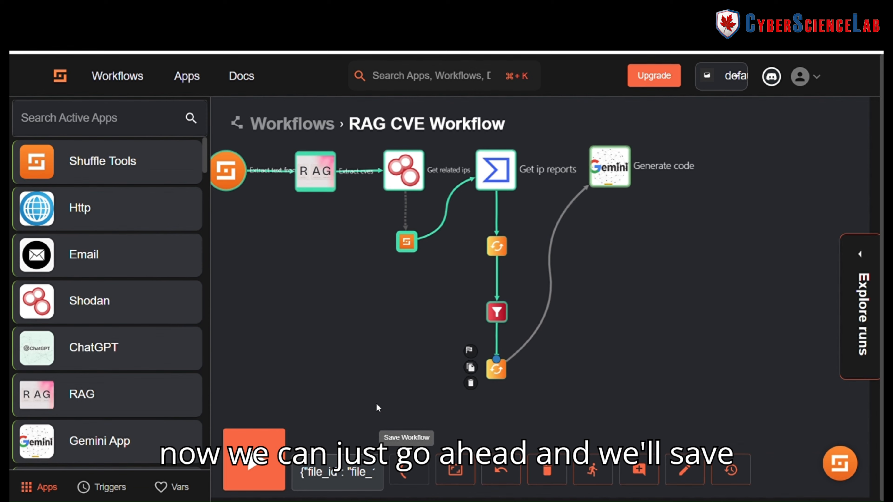
pyautogui.click(264, 468)
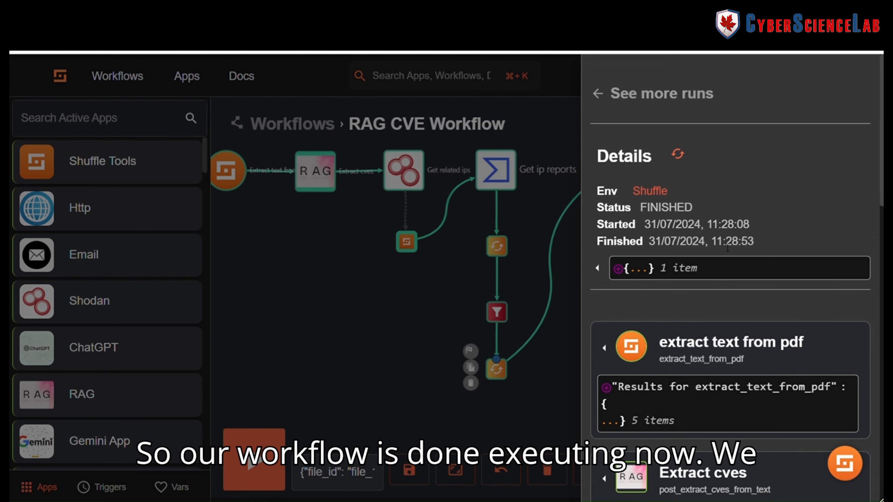
# - Inspect the generate_code run result, checking its status and expanding body, candidates, content and parts to read the generated bash script
pyautogui.scroll(-10, 725, 244)
pyautogui.click(805, 440)
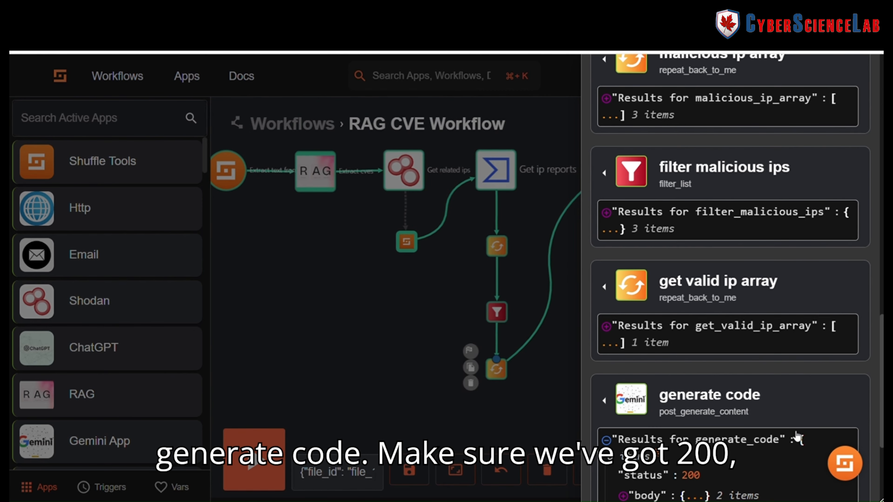
pyautogui.scroll(-5, 773, 418)
pyautogui.click(696, 312)
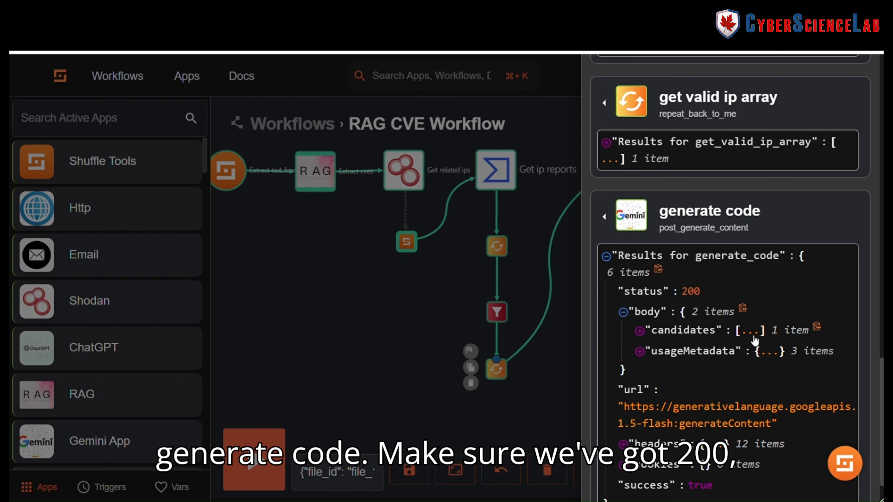
pyautogui.click(676, 349)
pyautogui.click(755, 369)
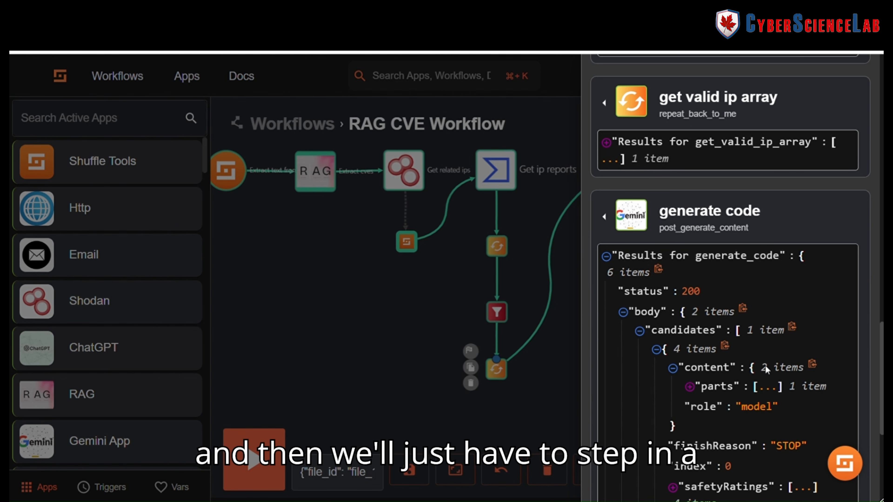
pyautogui.scroll(-1, 747, 352)
pyautogui.scroll(-2, 747, 353)
pyautogui.click(766, 263)
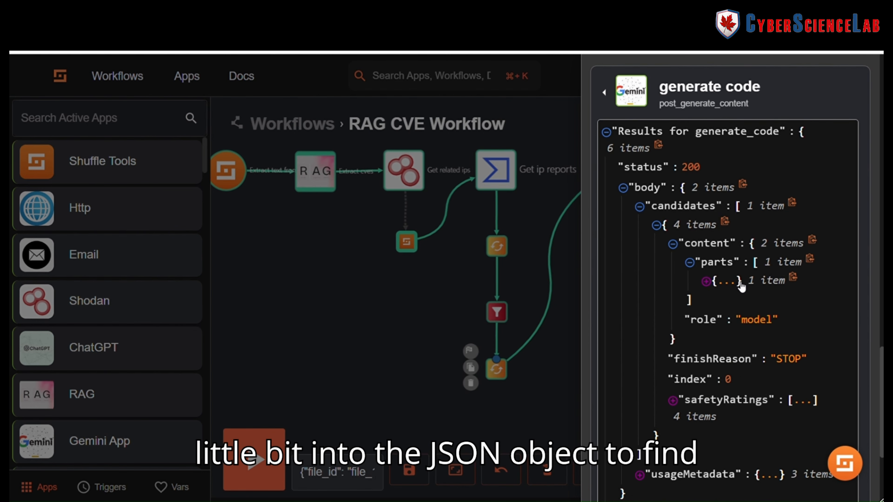
pyautogui.click(727, 281)
pyautogui.scroll(-2, 729, 283)
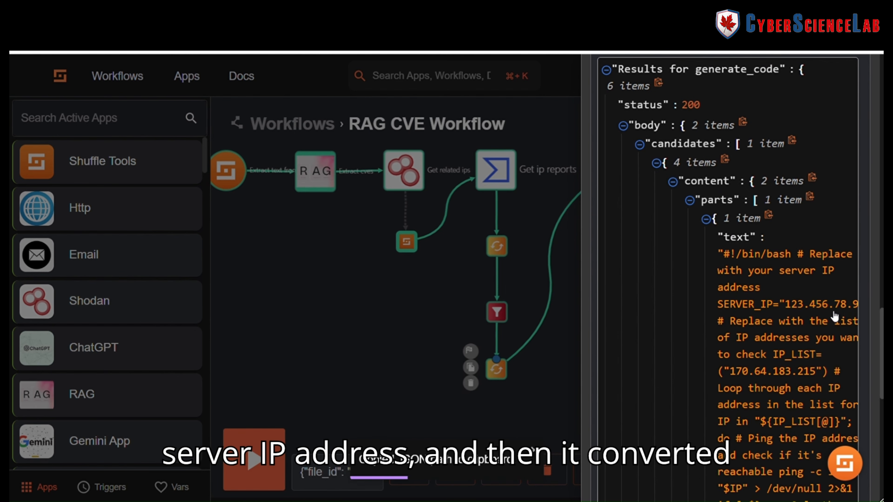
pyautogui.scroll(-3, 800, 310)
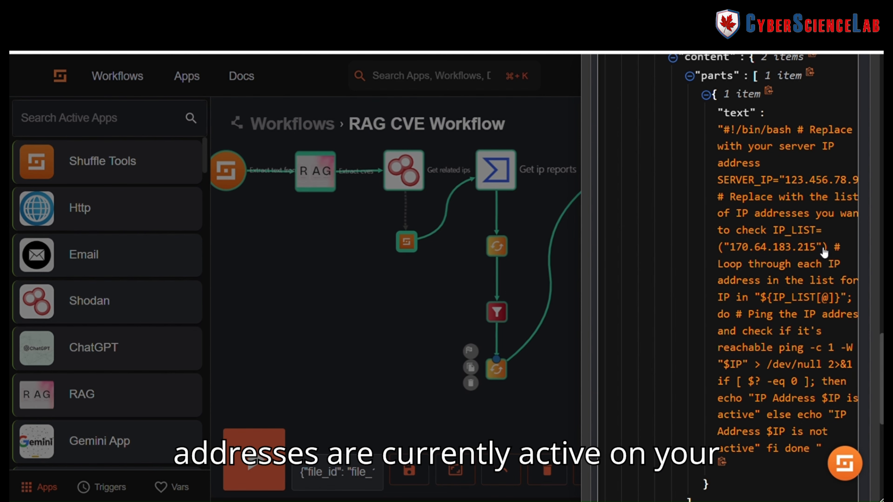
# - Add a Testing app node below the generate_code node and connect generate_code to it
pyautogui.click(524, 215)
pyautogui.click(120, 126)
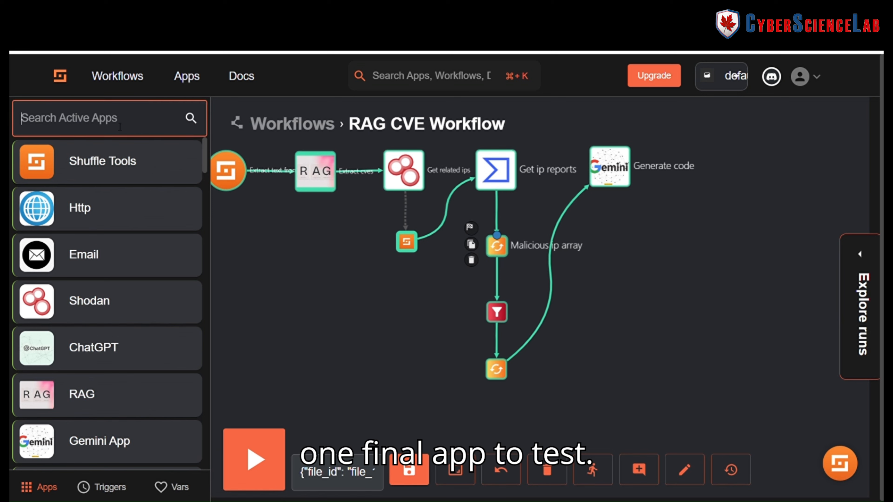
pyautogui.write('test')
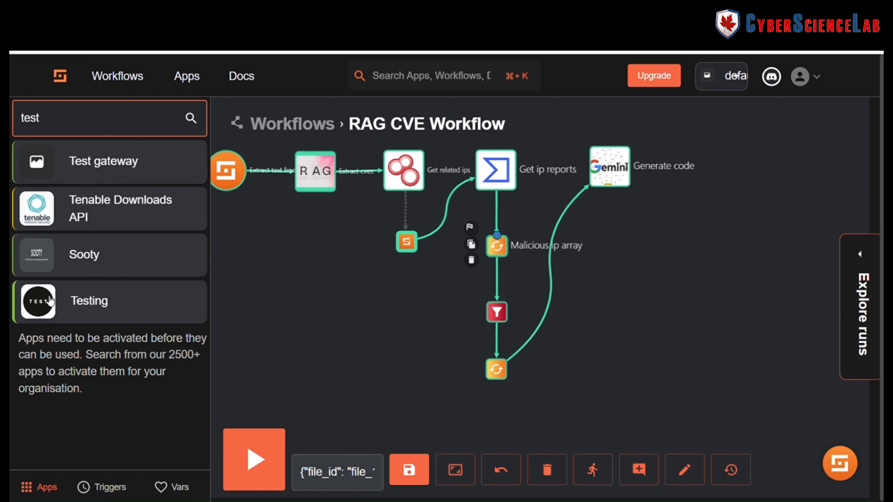
pyautogui.click(64, 306)
pyautogui.moveTo(63, 306); pyautogui.dragTo(613, 246)
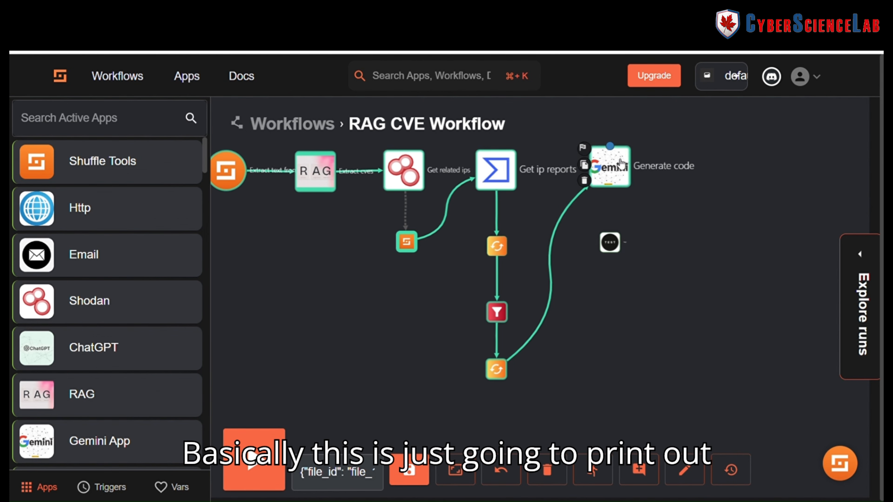
pyautogui.moveTo(610, 146); pyautogui.dragTo(610, 242)
# - Set the new Testing node's action to "Repeat back to me"
pyautogui.click(610, 242)
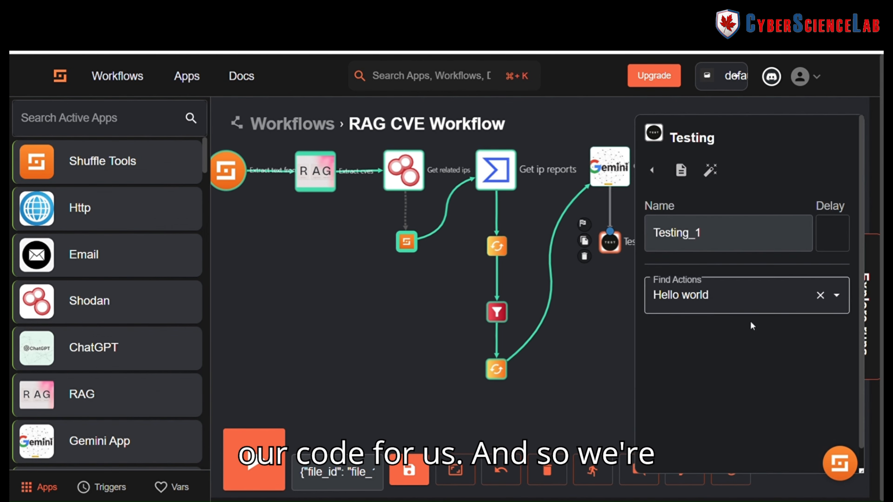
pyautogui.click(768, 308)
pyautogui.click(710, 395)
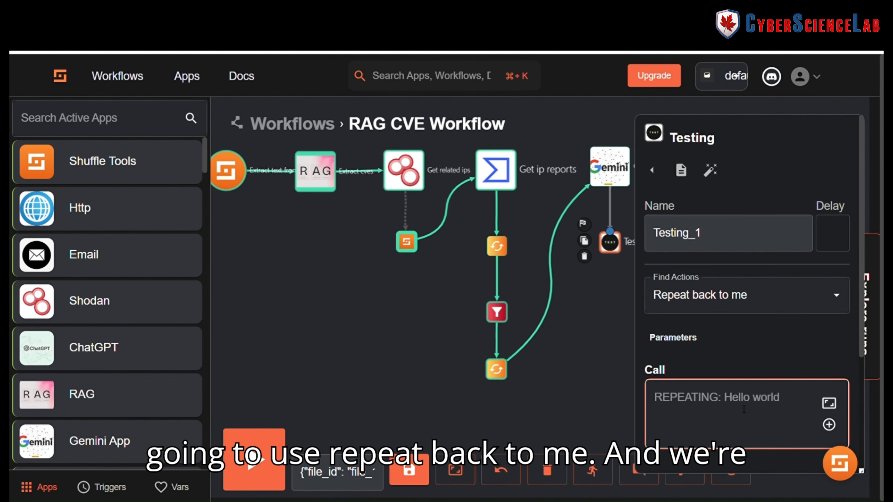
pyautogui.click(829, 424)
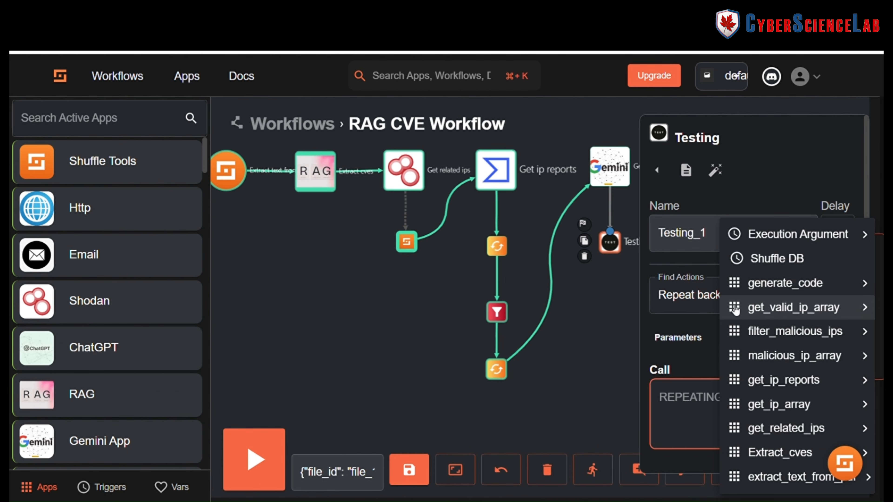
pyautogui.moveTo(745, 294)
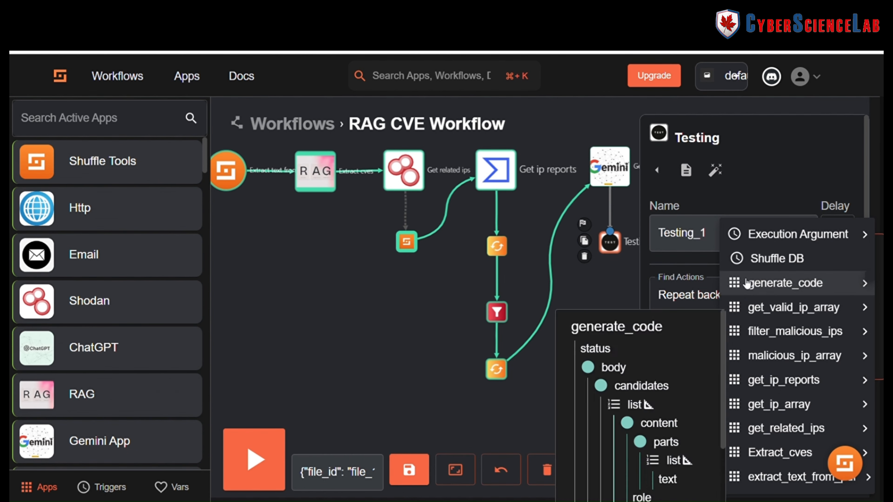
pyautogui.click(742, 291)
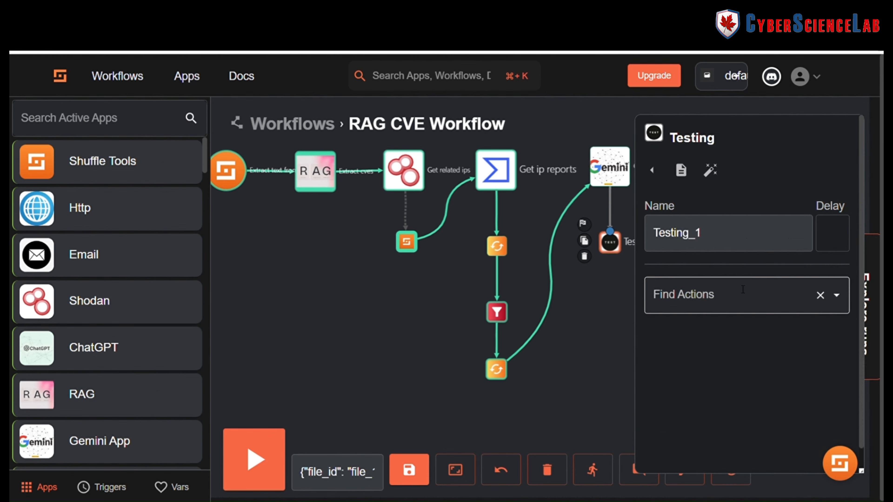
pyautogui.scroll(-4, 721, 343)
pyautogui.moveTo(738, 235); pyautogui.dragTo(628, 226)
pyautogui.press('BackSpace')
# - Set the Testing node's Call parameter to the generate_code text result, with both list indexes set to 0: $generate_code.body.candidates.#0.content.parts.#0.text
pyautogui.click(827, 264)
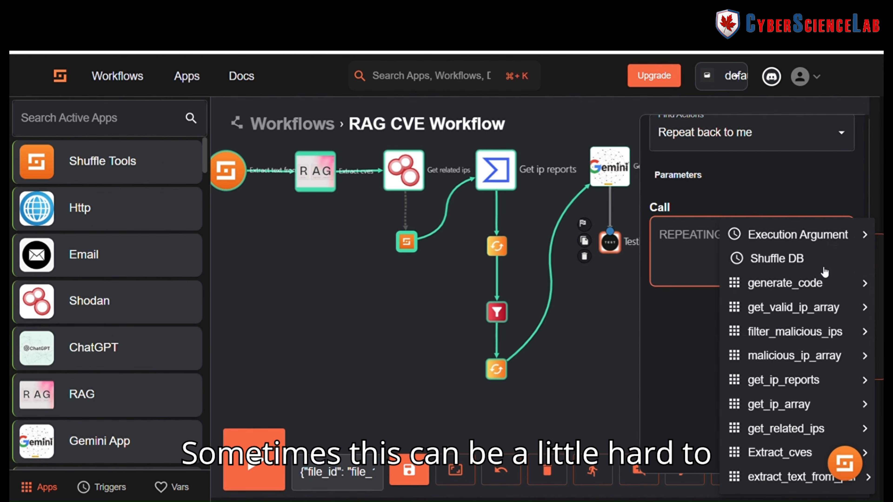
pyautogui.moveTo(773, 283)
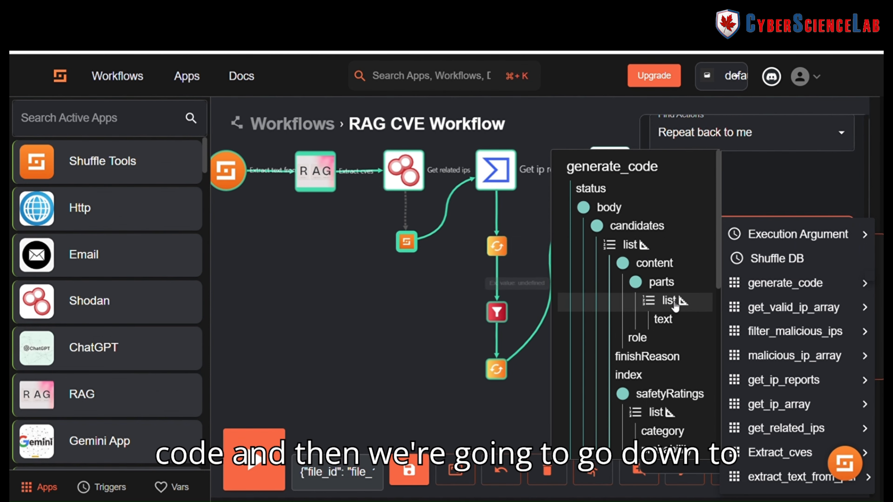
pyautogui.click(663, 319)
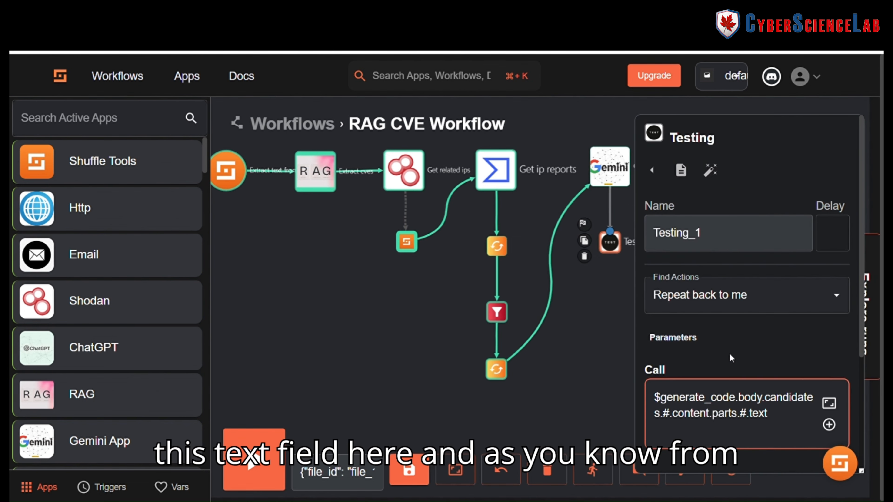
pyautogui.scroll(-2, 730, 353)
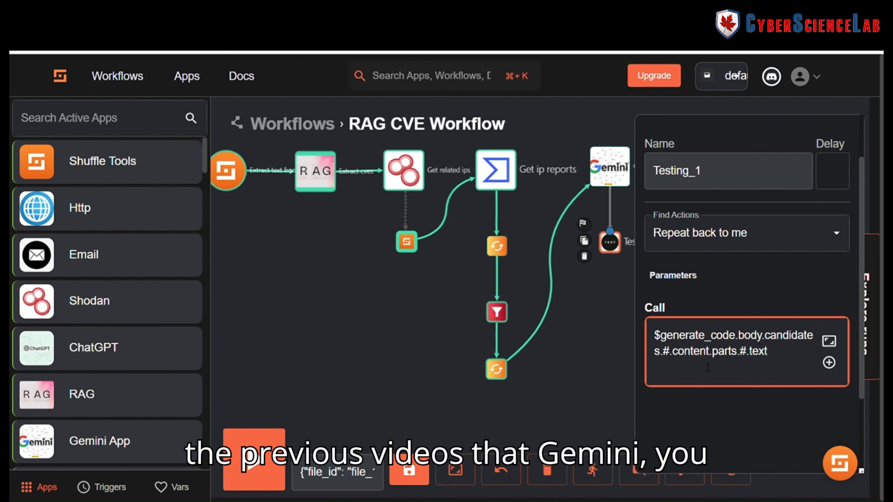
pyautogui.click(672, 350)
pyautogui.write('0')
pyautogui.write('0')
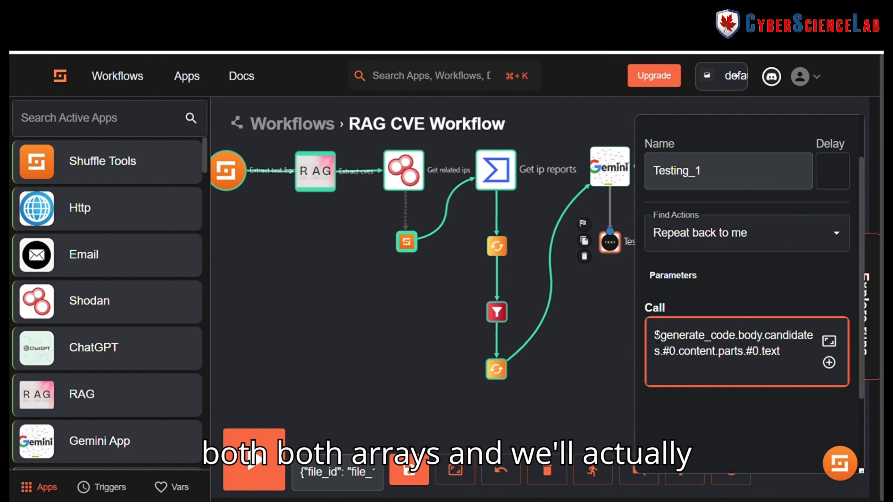
pyautogui.moveTo(781, 359); pyautogui.dragTo(660, 336)
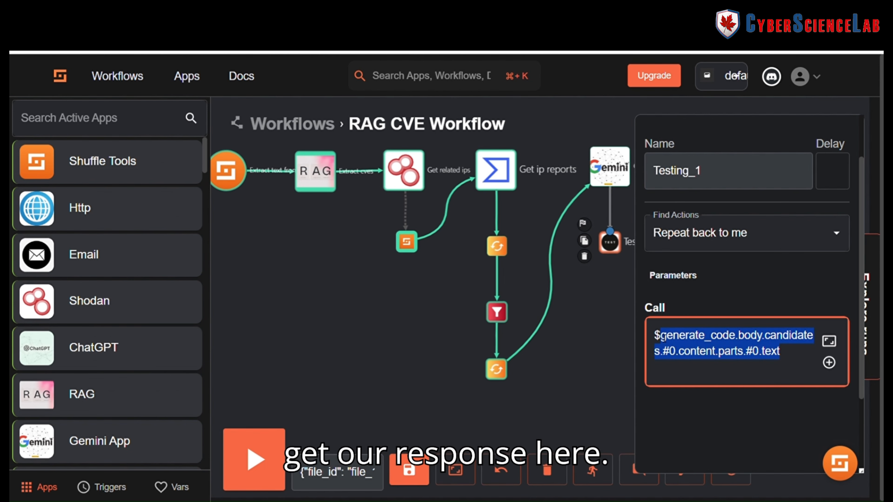
pyautogui.click(657, 336)
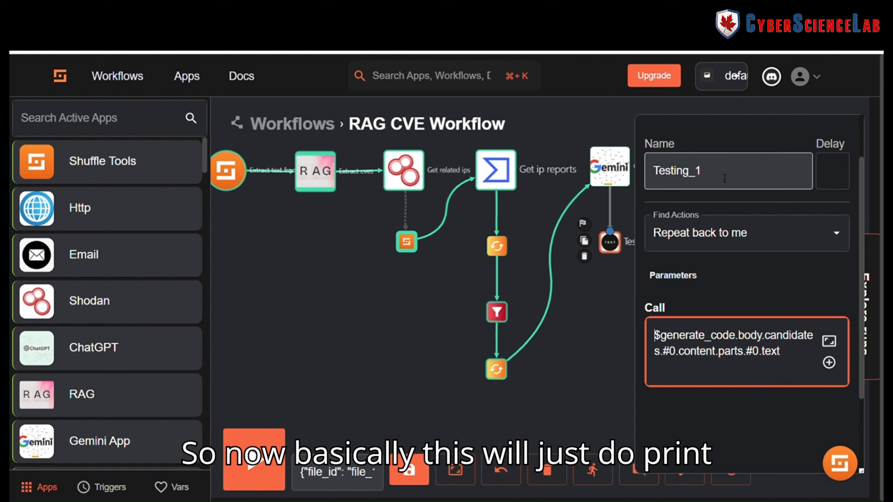
# - Rename the Testing node as print_code and close its settings
pyautogui.doubleClick(676, 171)
pyautogui.write('print_code')
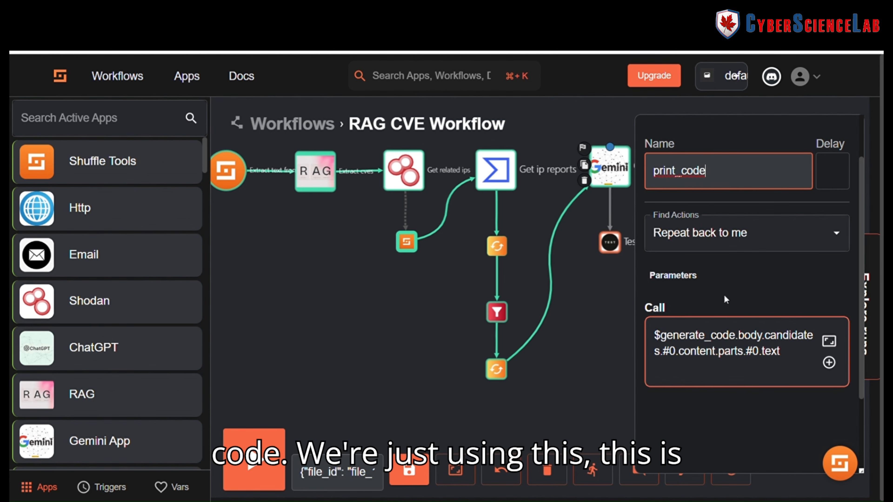
pyautogui.scroll(-5, 707, 318)
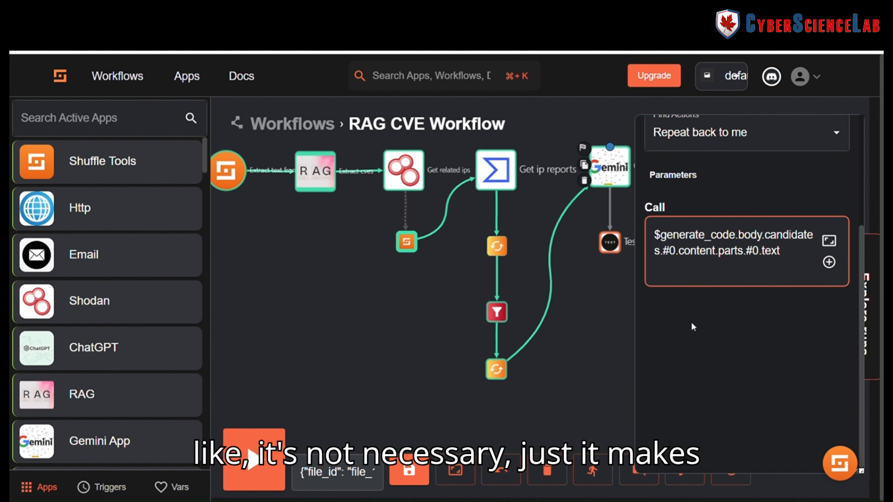
pyautogui.scroll(5, 691, 331)
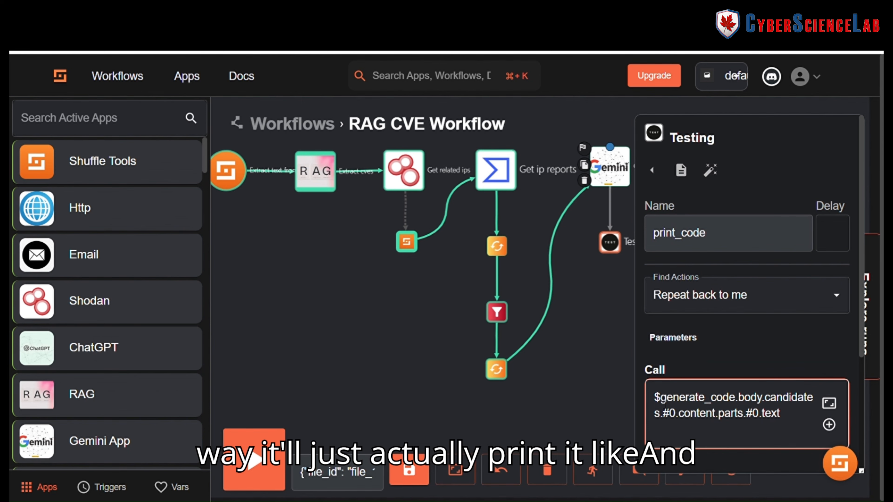
pyautogui.click(593, 379)
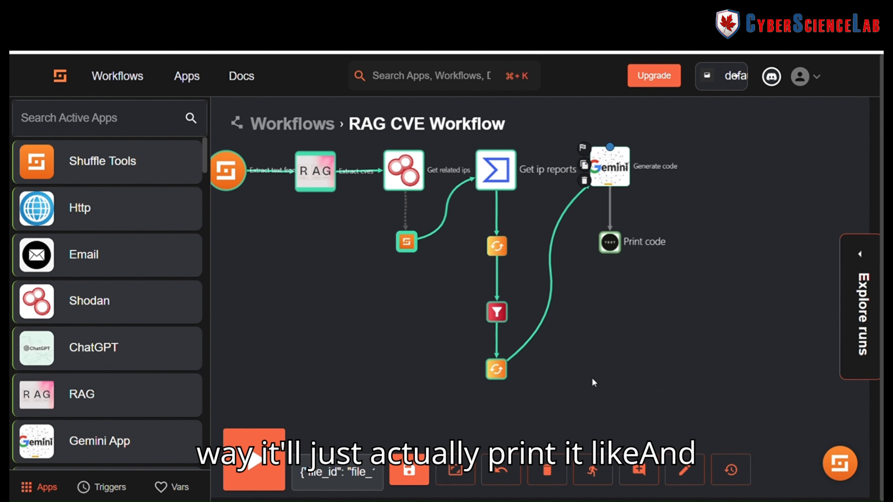
# - Run the workflow and read through the bash script in the print_code result
pyautogui.click(245, 477)
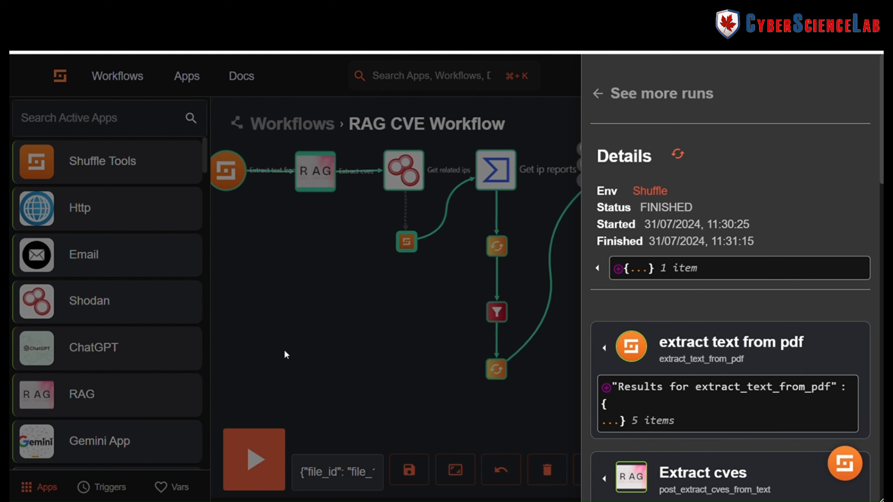
pyautogui.scroll(-10, 711, 254)
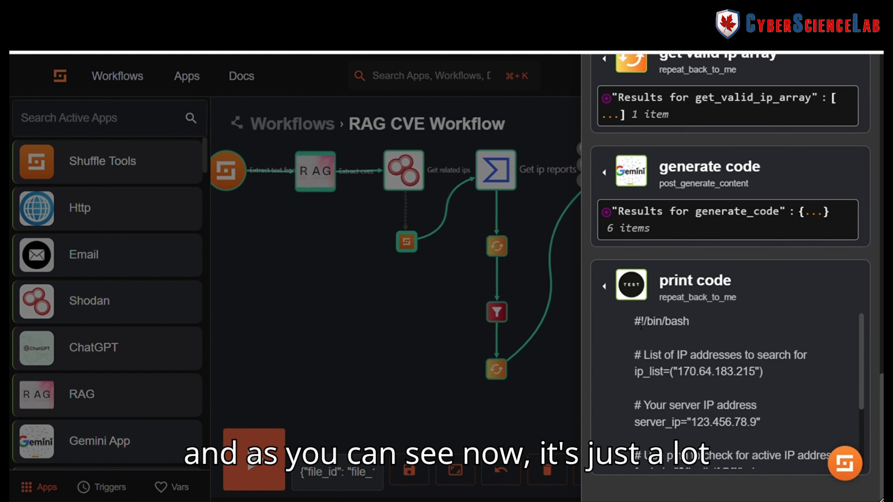
pyautogui.moveTo(634, 321); pyautogui.dragTo(789, 440)
pyautogui.click(788, 439)
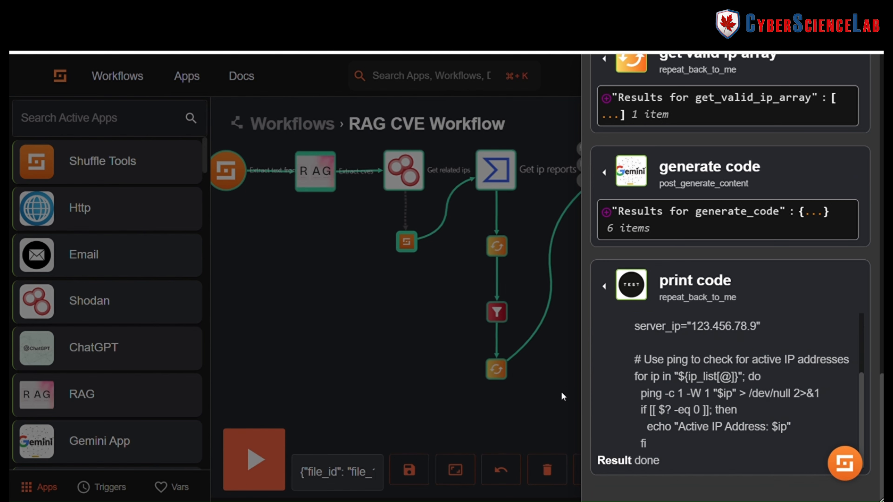
pyautogui.click(558, 398)
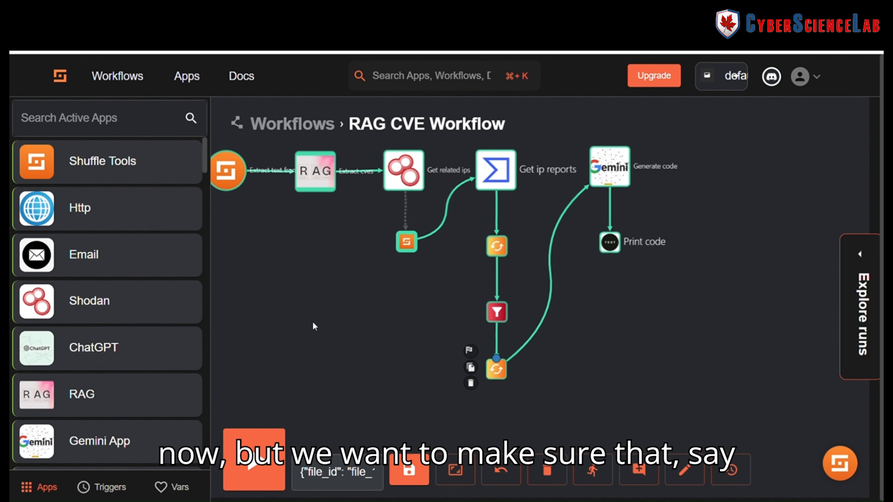
# - Add a Testing app node below the RAG node and open its settings
pyautogui.moveTo(313, 322); pyautogui.dragTo(356, 334)
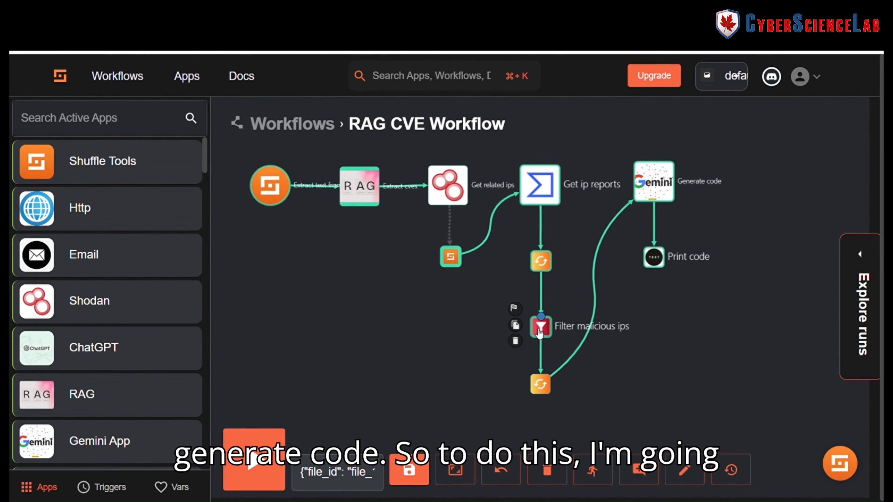
pyautogui.click(99, 122)
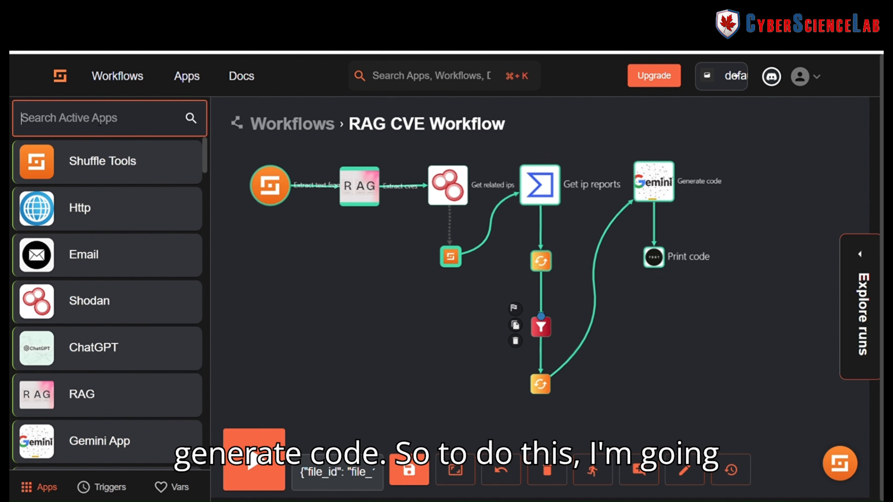
pyautogui.write('testing')
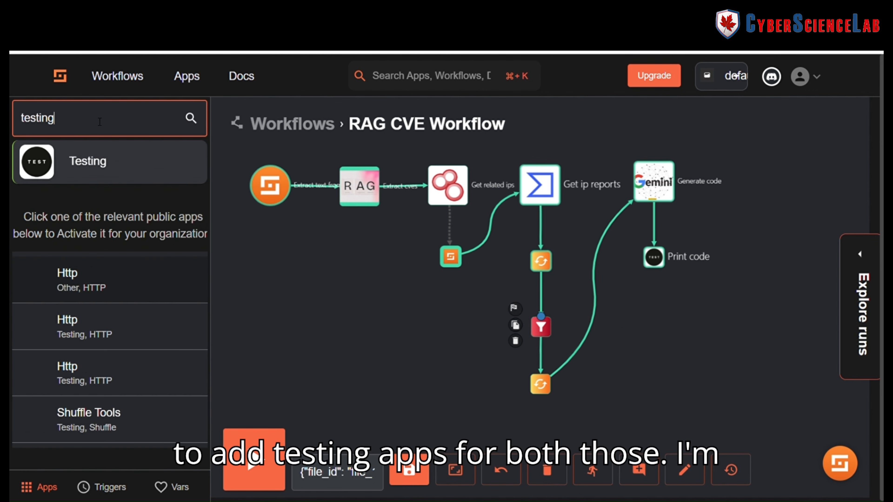
pyautogui.moveTo(141, 174); pyautogui.dragTo(331, 258)
pyautogui.click(329, 256)
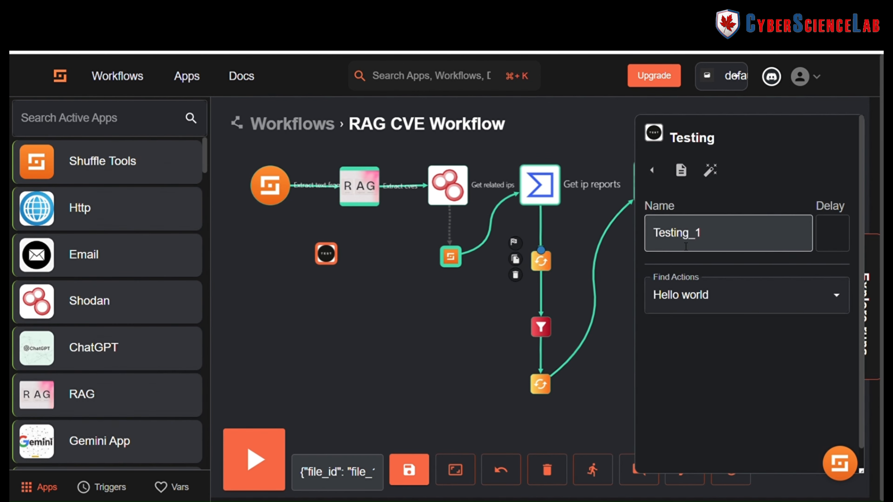
# - Name the Testing node below the RAG node no_cves_found and set its action to "Repeat back to me"
pyautogui.moveTo(714, 233); pyautogui.dragTo(588, 234)
pyautogui.write('no_cves_f')
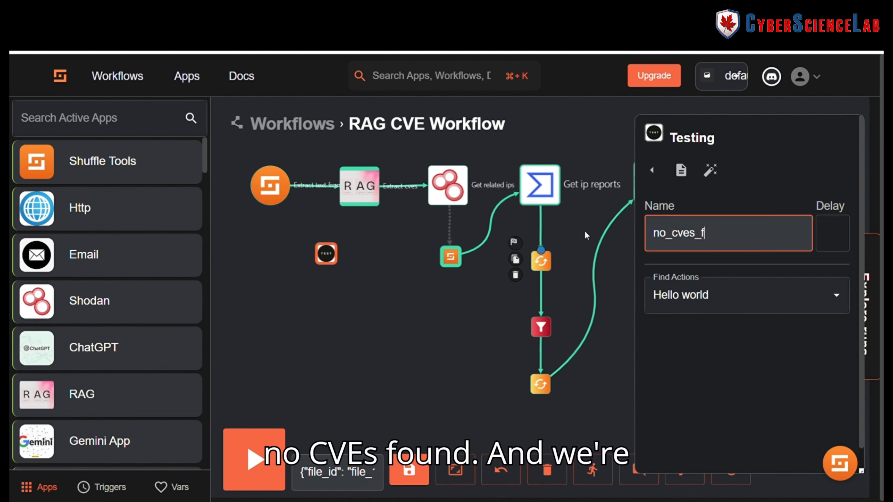
pyautogui.write('ound')
pyautogui.click(718, 305)
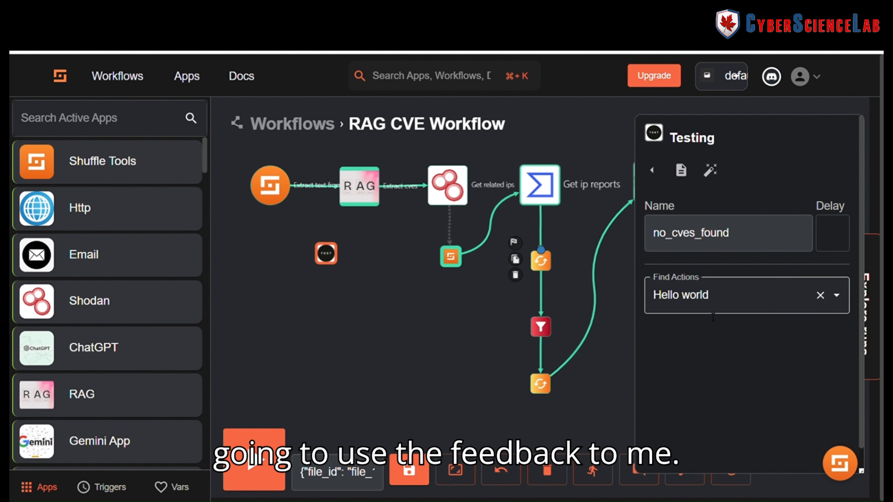
pyautogui.click(716, 396)
# - Enter "No cves were found in the pdf's extracted text" as the no_cves_found node's Call message
pyautogui.click(725, 412)
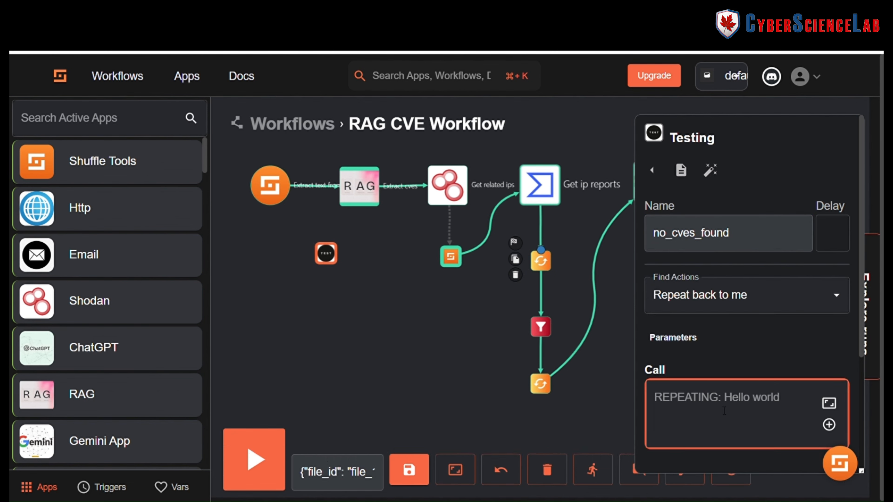
pyautogui.write('No c')
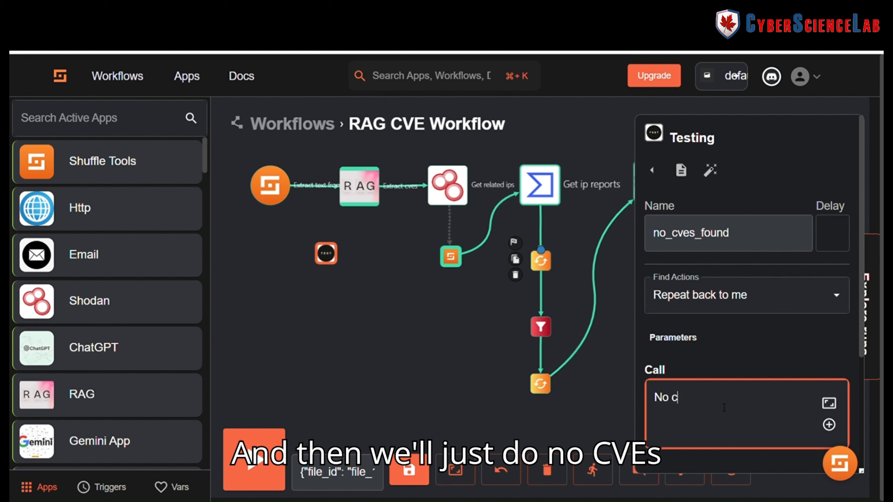
pyautogui.write('ves were found i')
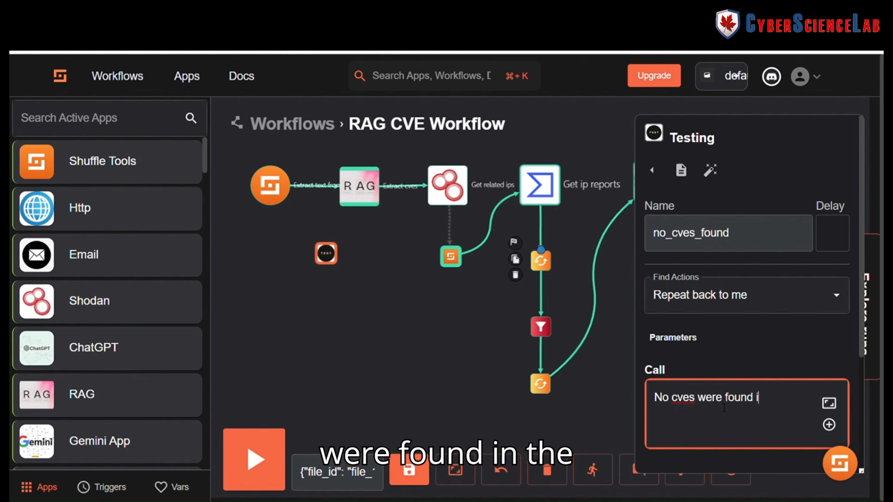
pyautogui.write('n the ')
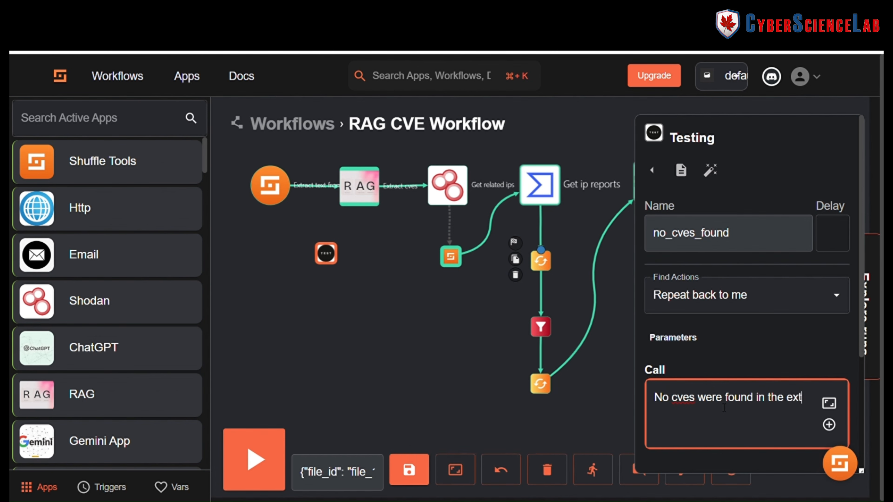
pyautogui.write("pdf's")
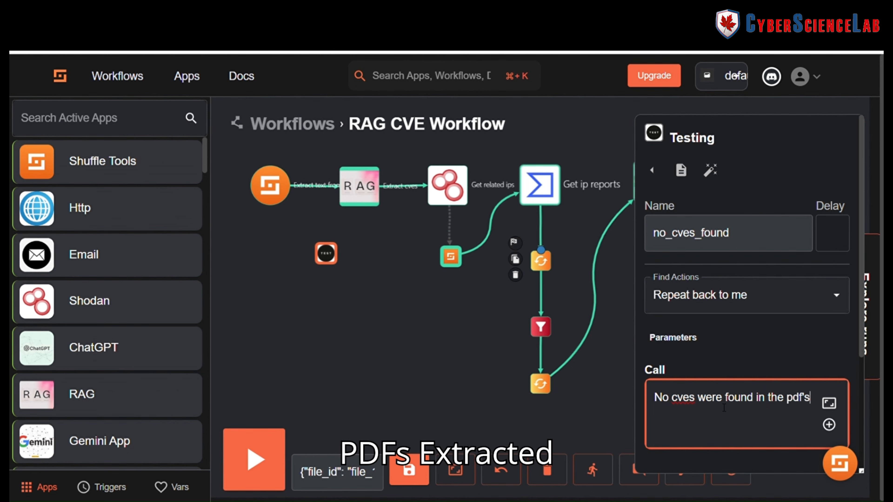
pyautogui.write(' extracted text')
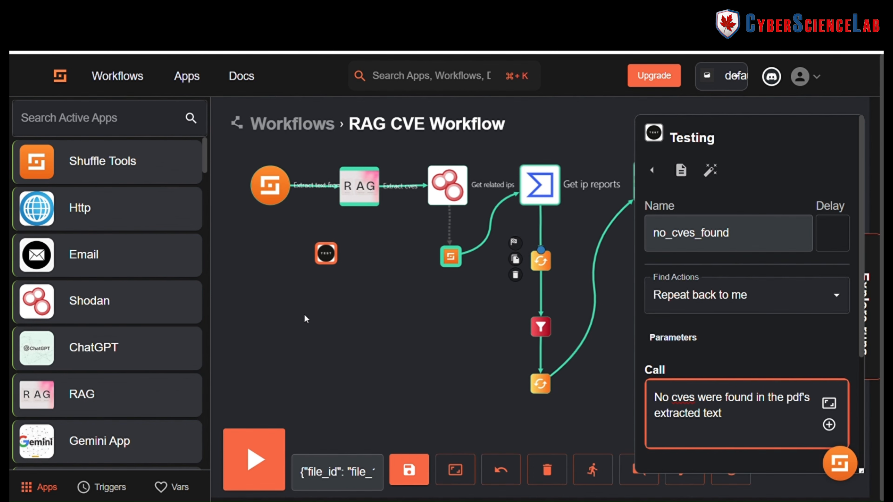
# - Connect the RAG Extract cves node to the no_cves_found node
pyautogui.click(369, 313)
pyautogui.moveTo(360, 172)
pyautogui.moveTo(359, 167); pyautogui.dragTo(333, 259)
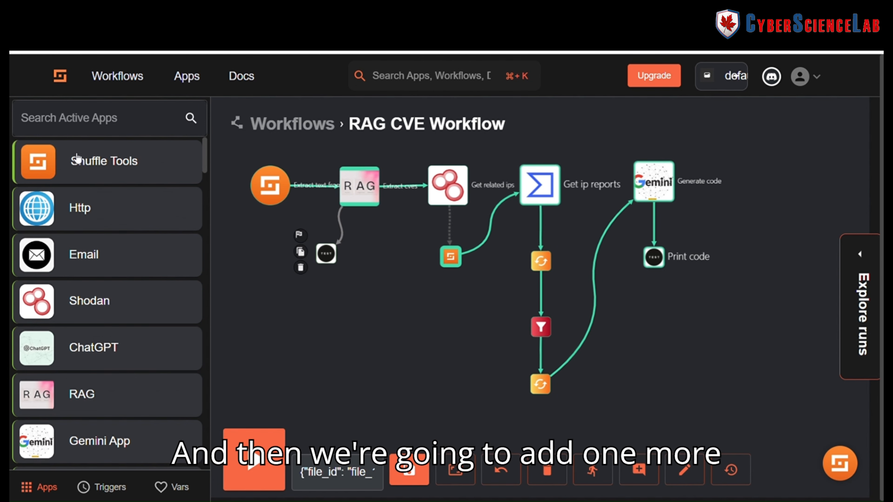
# - Add another Testing app node beside the Filter malicious ips node and connect the filter node to it
pyautogui.click(78, 117)
pyautogui.write('test')
pyautogui.moveTo(36, 301); pyautogui.dragTo(489, 373)
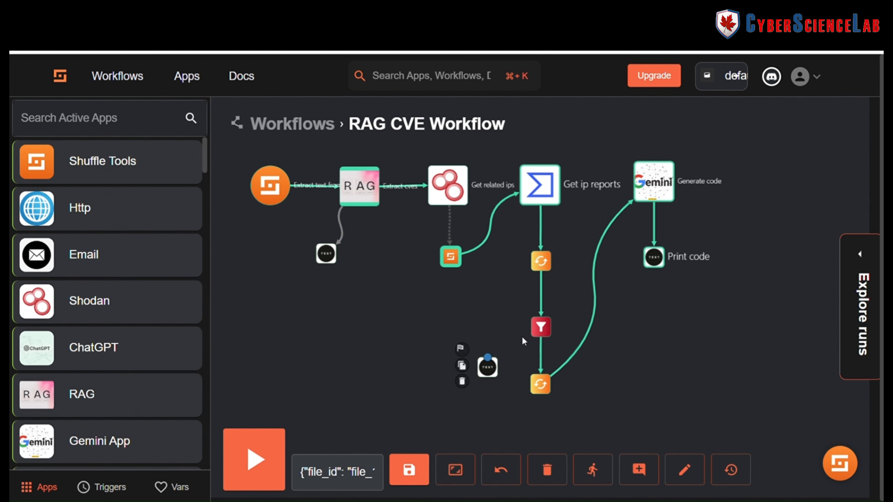
pyautogui.moveTo(540, 317); pyautogui.dragTo(491, 368)
# - Name the Testing node beside the filter node no_malicious_ips_were_found and set its action to "Repeat back to me"
pyautogui.click(732, 236)
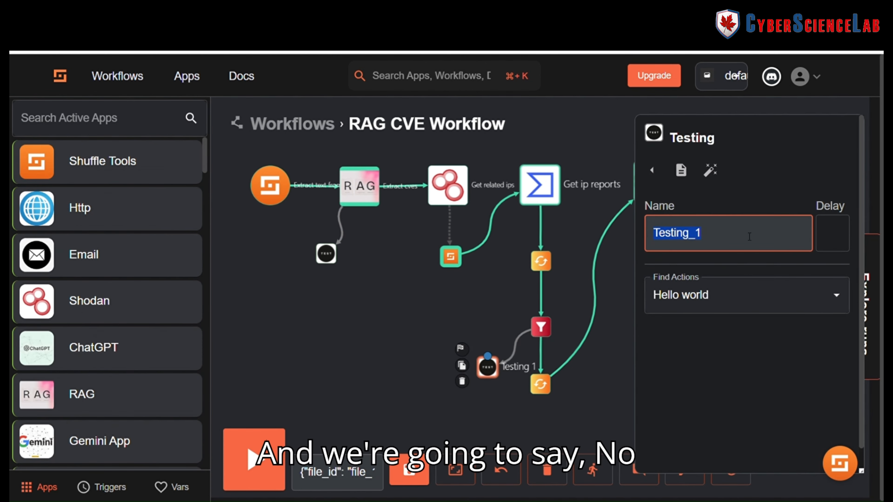
pyautogui.write('no_malicious_')
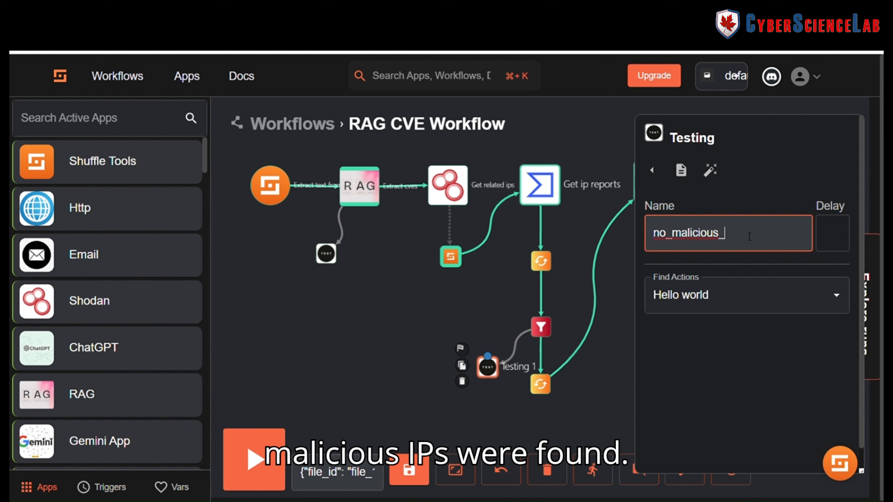
pyautogui.write('ips_were_found')
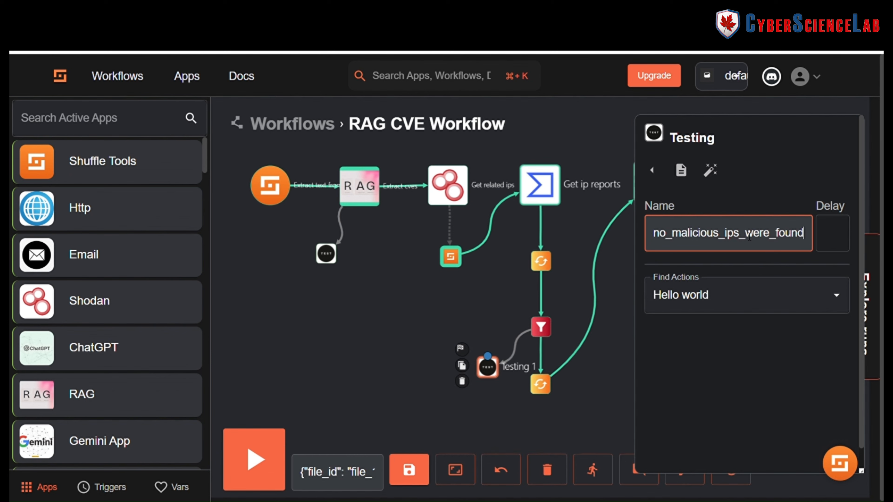
pyautogui.click(716, 306)
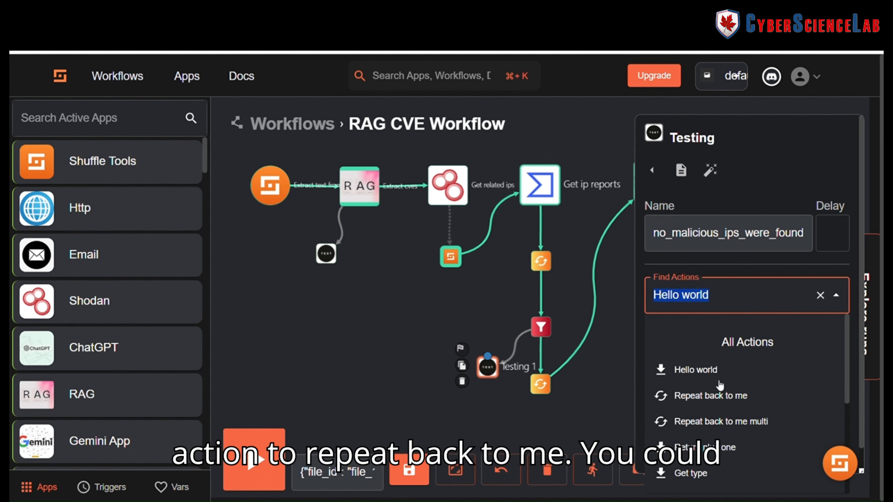
pyautogui.click(718, 396)
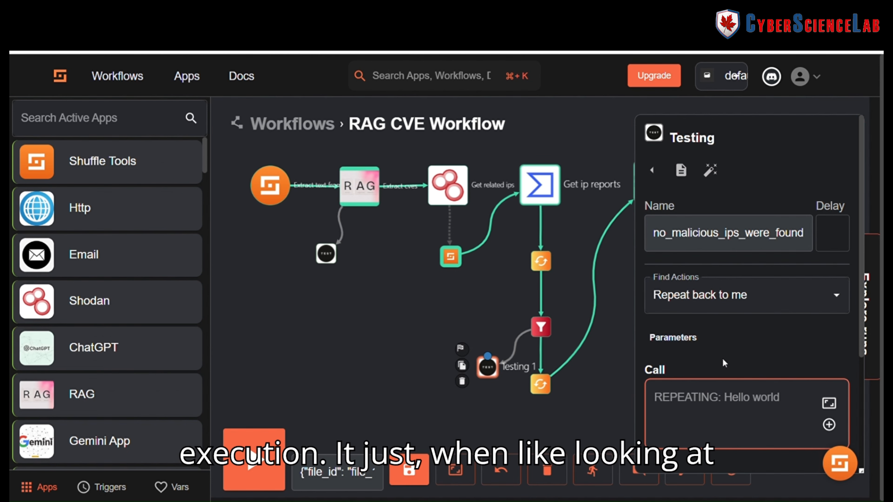
pyautogui.click(367, 321)
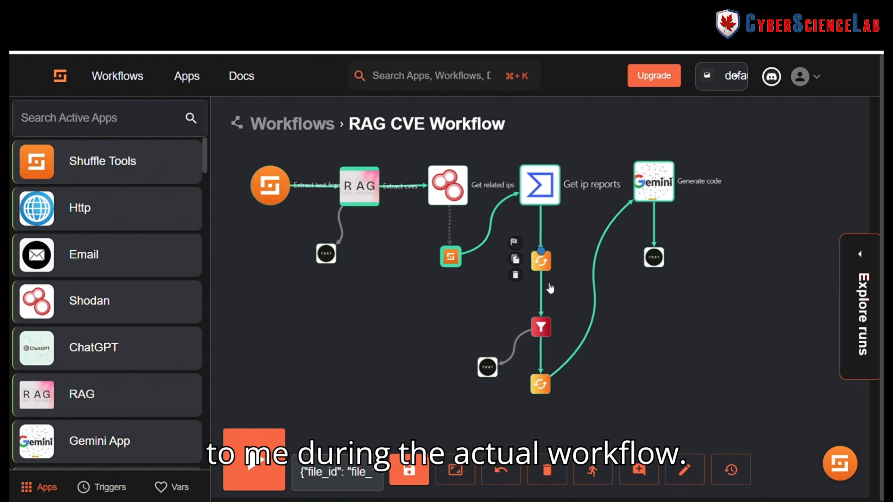
# - Enter "There were no malicious ip addresses found in the pdf" as the no_malicious_ips_were_found node's Call message
pyautogui.click(487, 367)
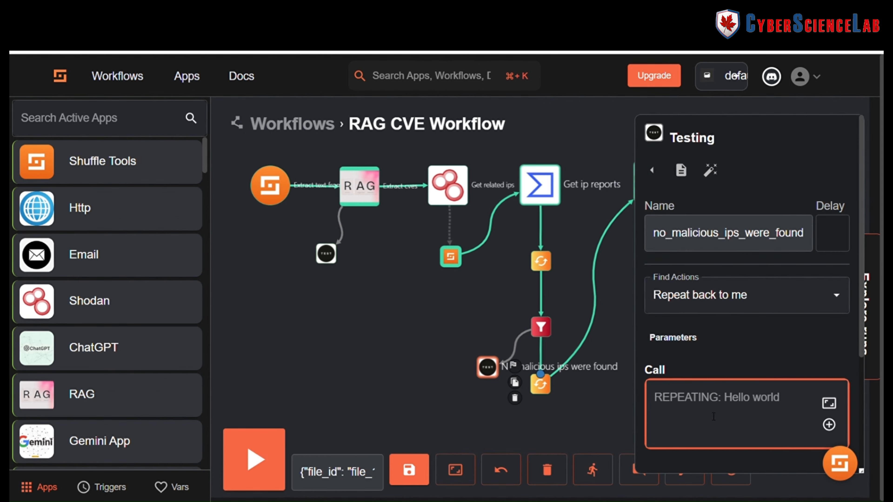
pyautogui.write('There were n')
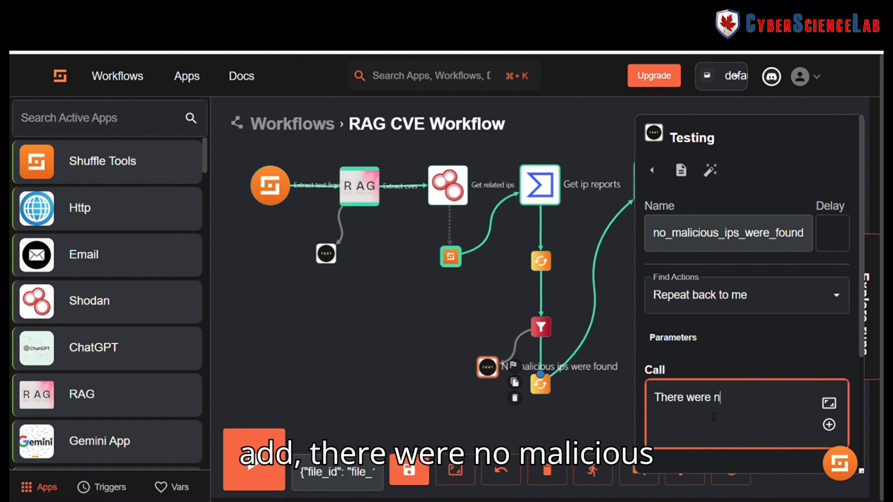
pyautogui.write('o malicious u')
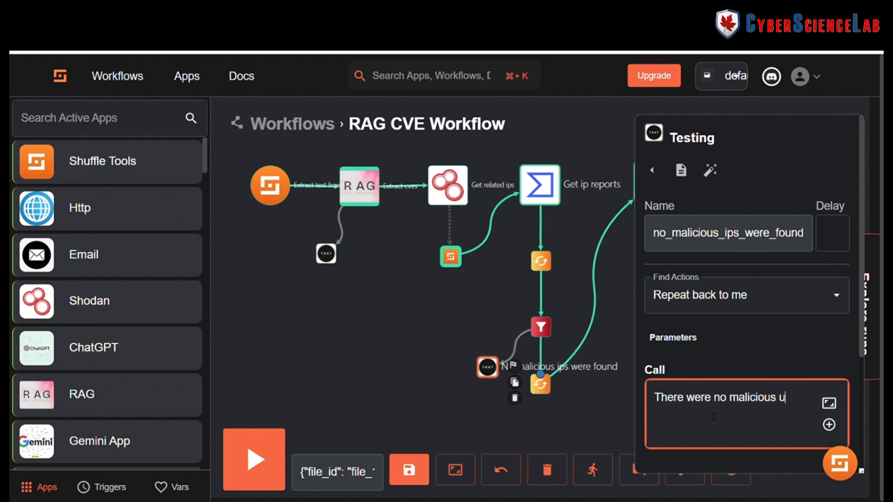
pyautogui.press('BackSpace')
pyautogui.write('ip addresses ')
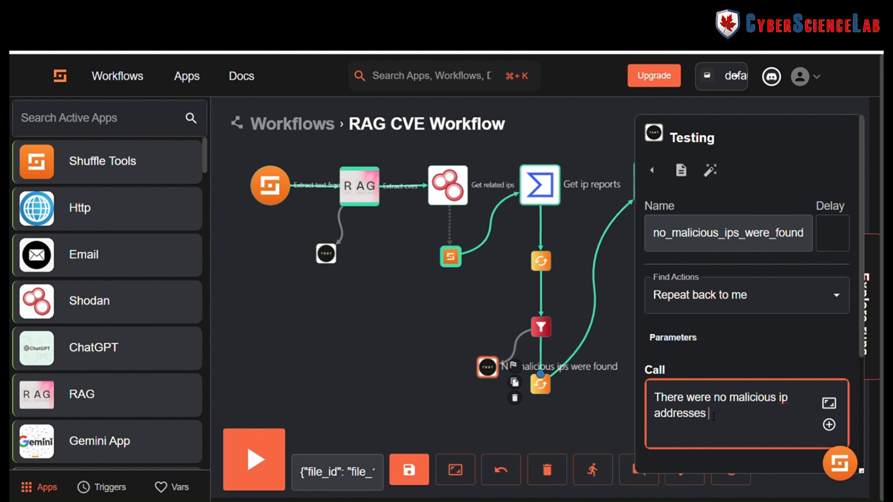
pyautogui.write('found ')
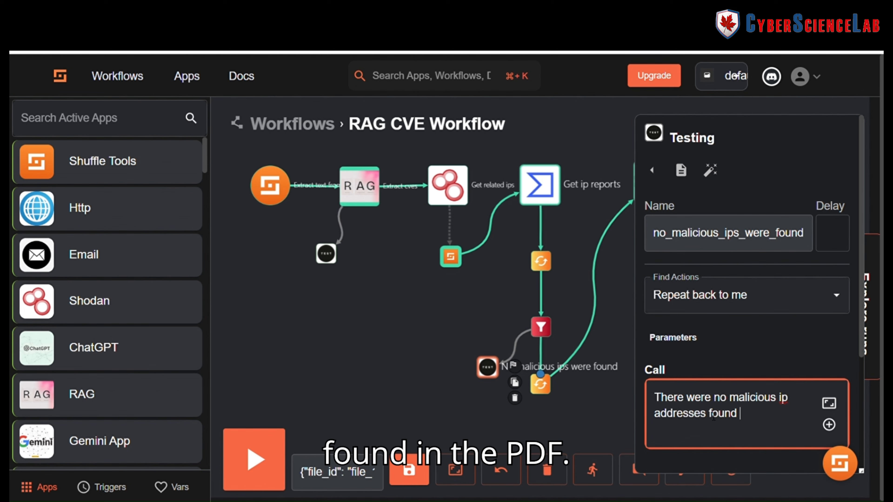
pyautogui.write('in the pdf')
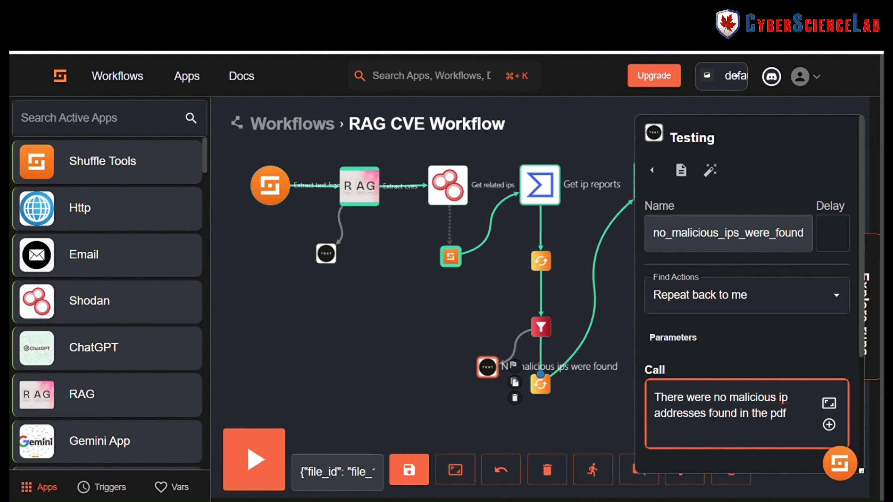
pyautogui.click(401, 379)
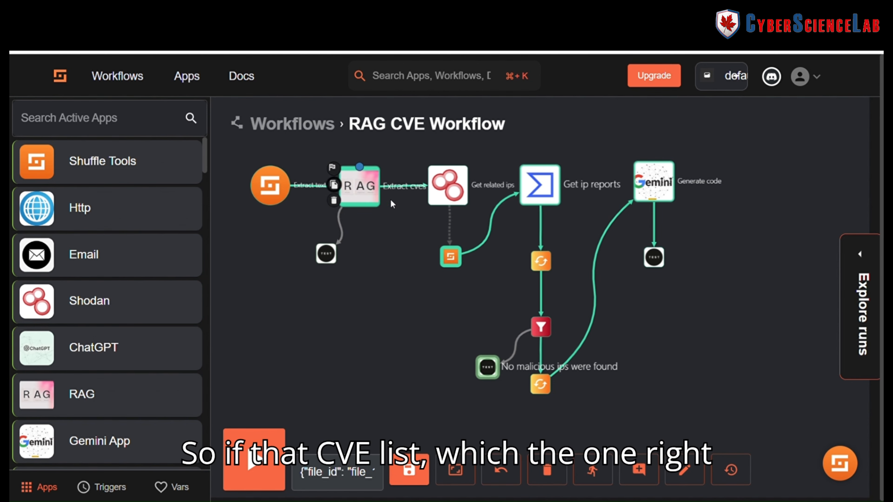
# - Examine the Extract cves result of the last run, expanding its body and cve list to see the path
pyautogui.click(859, 309)
pyautogui.scroll(-6, 804, 217)
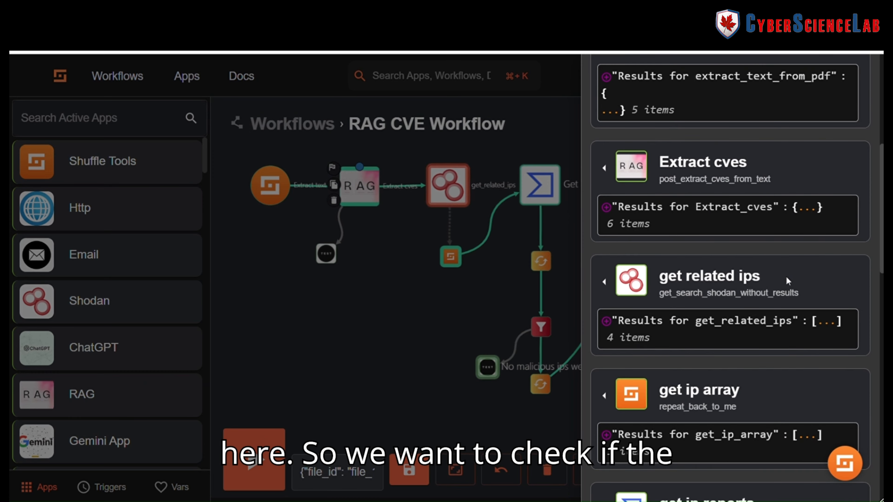
pyautogui.click(804, 217)
pyautogui.click(690, 264)
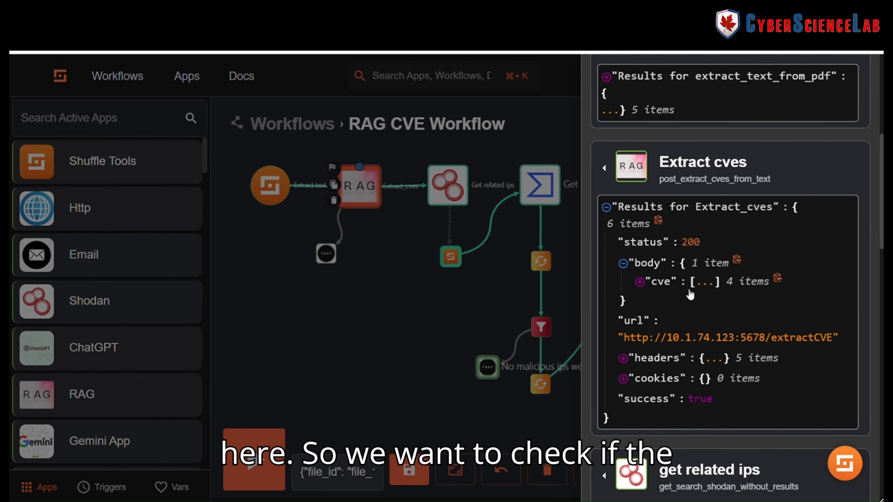
pyautogui.click(703, 284)
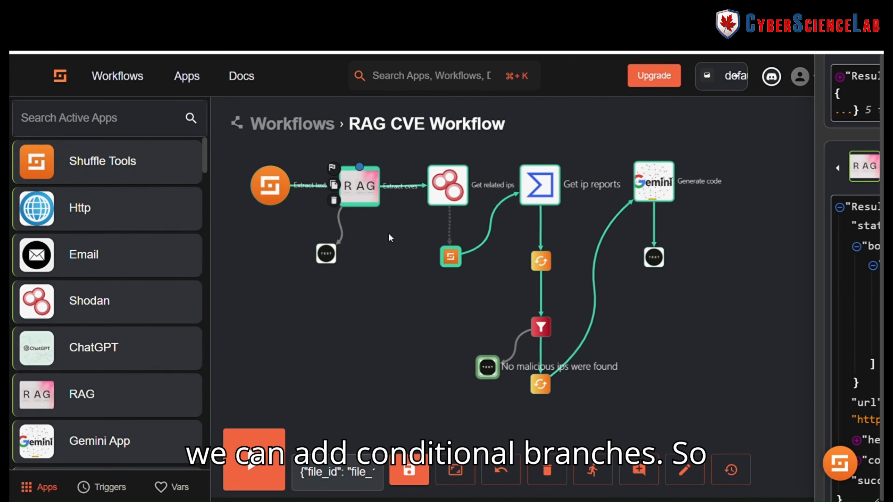
pyautogui.click(390, 236)
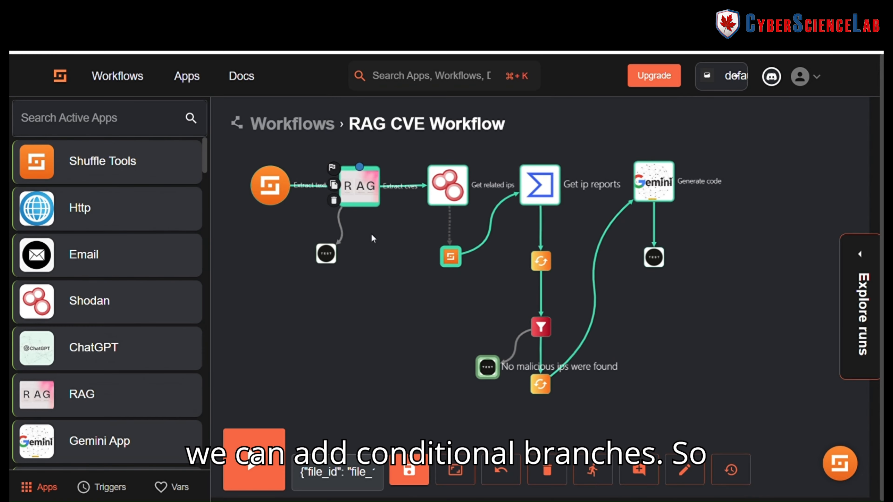
# - Start a new condition on the branch from RAG to the no_cves_found node with source $Extract_cves.body.cve
pyautogui.click(345, 234)
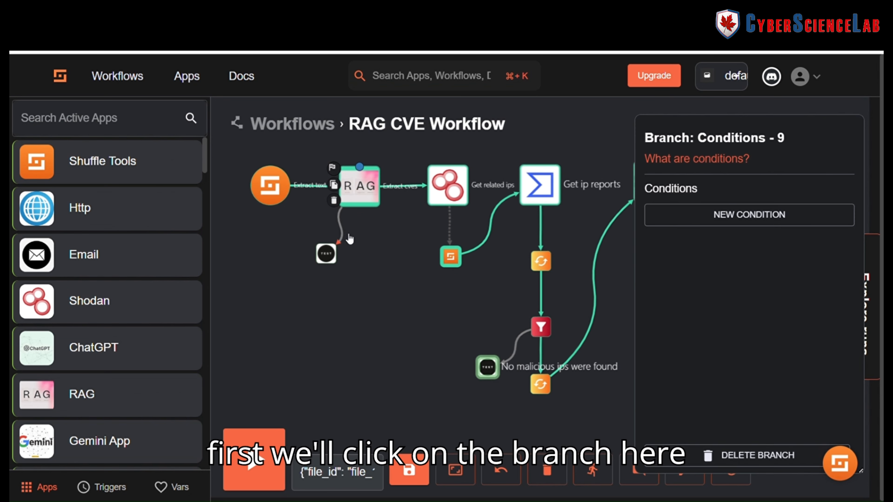
pyautogui.click(731, 224)
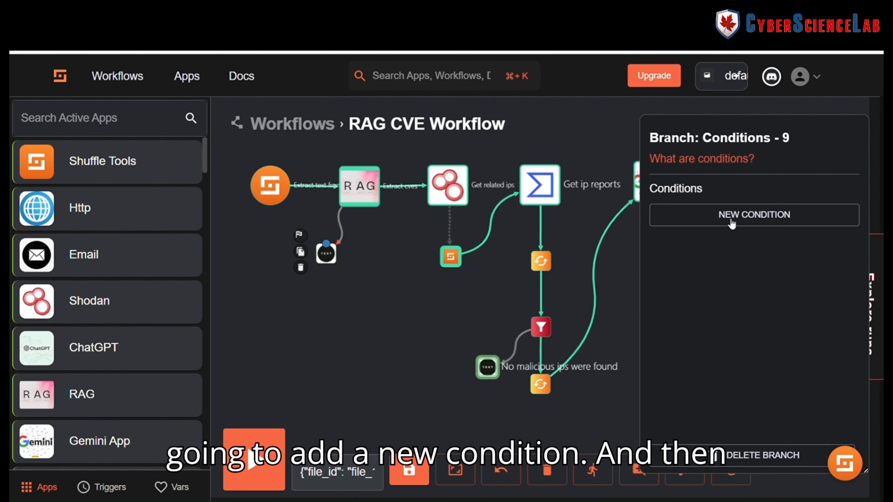
pyautogui.click(352, 311)
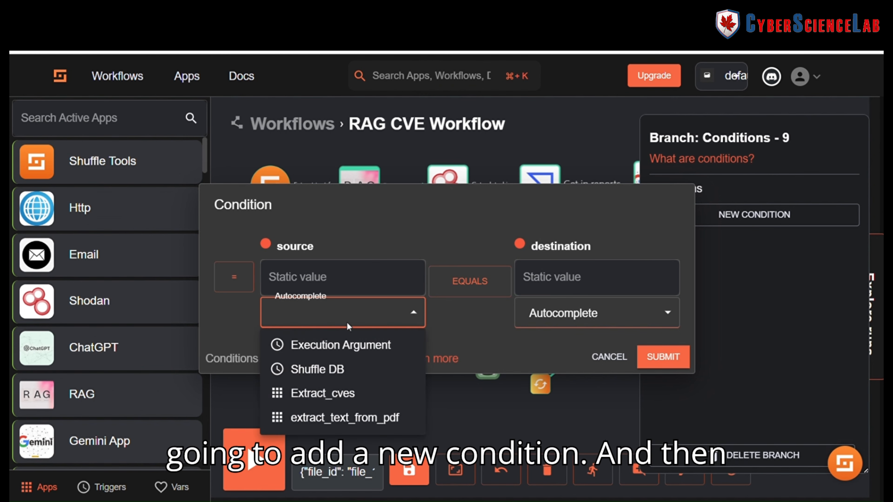
pyautogui.click(338, 393)
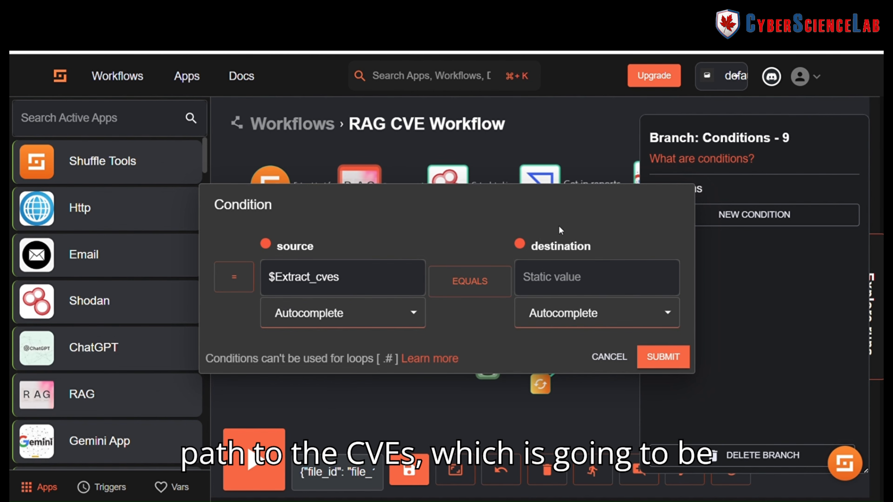
pyautogui.click(356, 281)
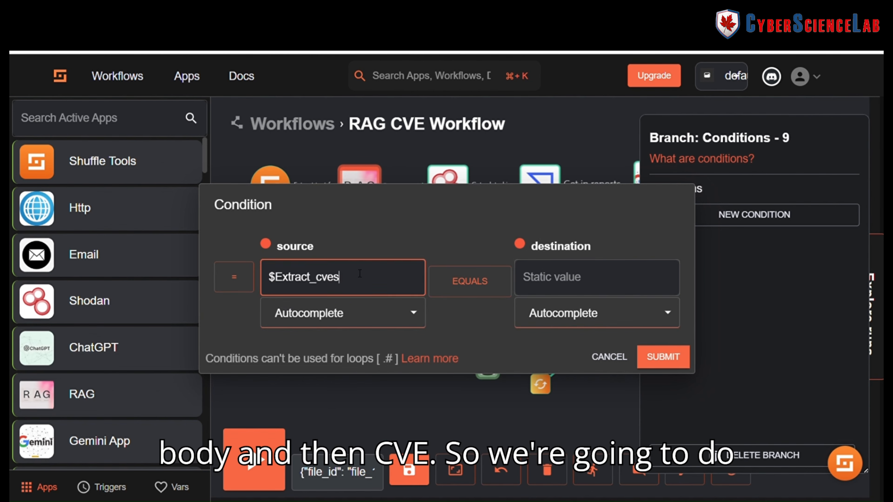
pyautogui.write('.body.cve')
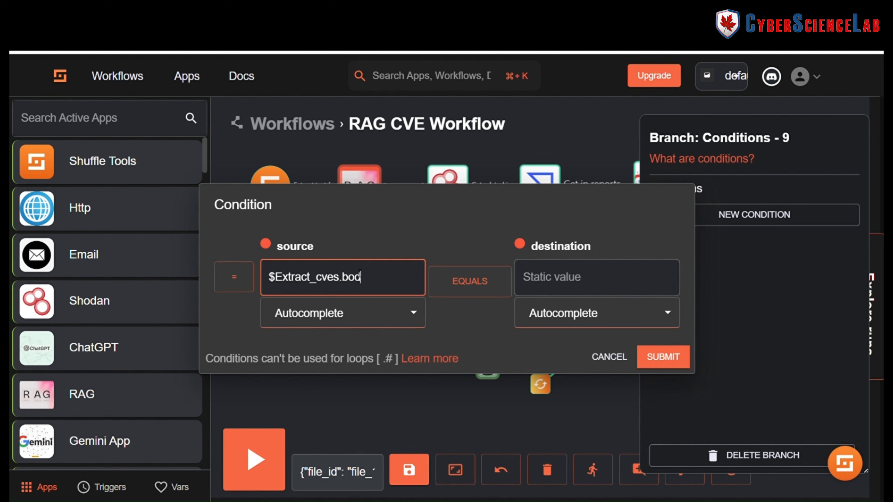
# - Set the condition's operator to "is empty", copy its source path and submit the condition
pyautogui.click(447, 292)
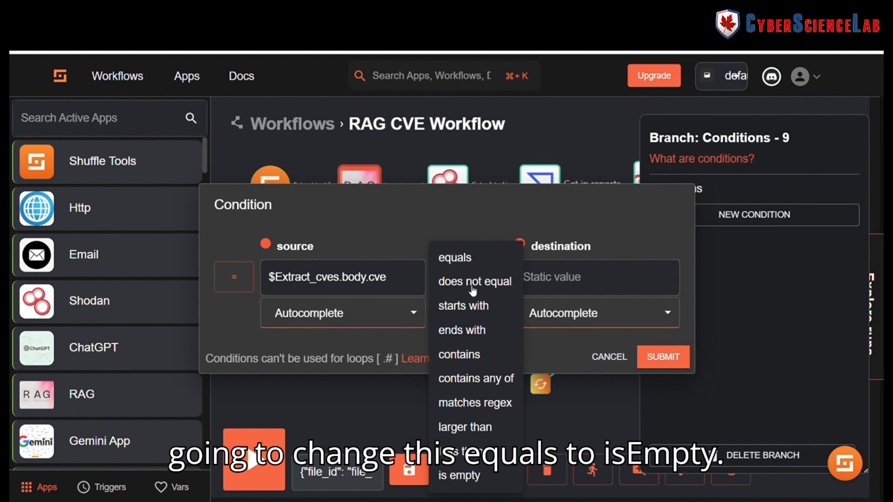
pyautogui.click(477, 481)
pyautogui.click(268, 292)
pyautogui.hotkey('ctrl', 'a')
pyautogui.hotkey('ctrl', 'c')
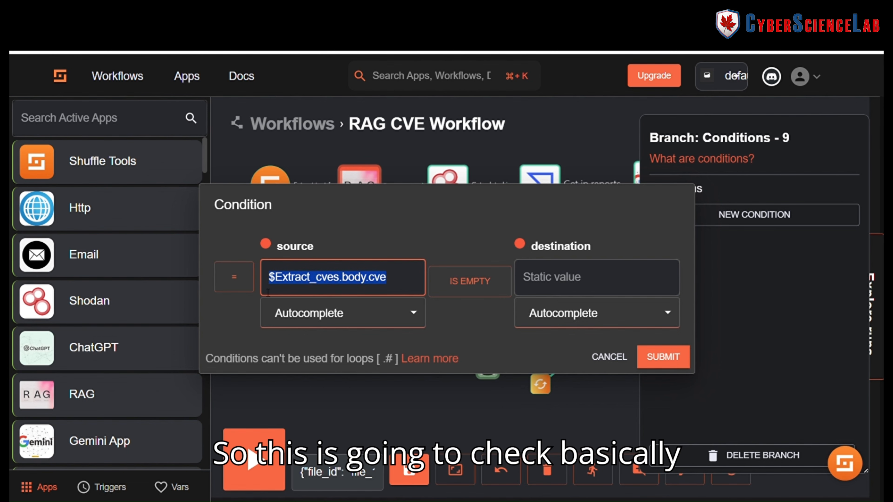
pyautogui.click(271, 286)
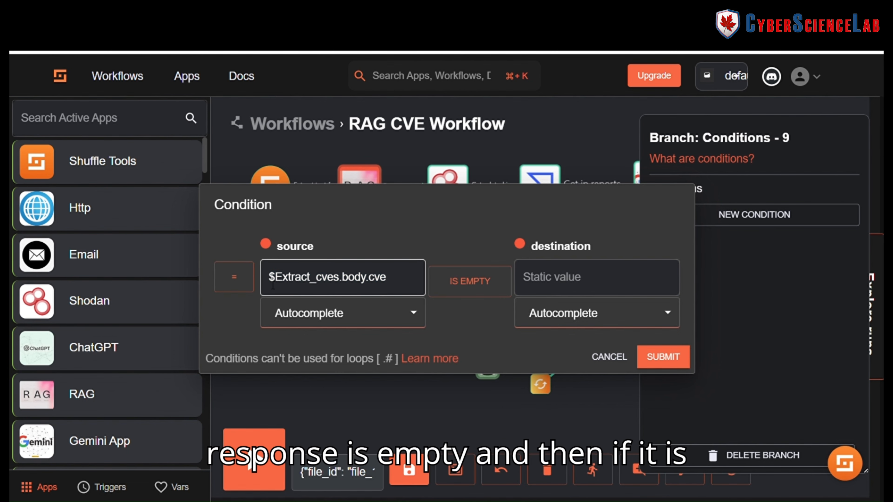
pyautogui.click(660, 357)
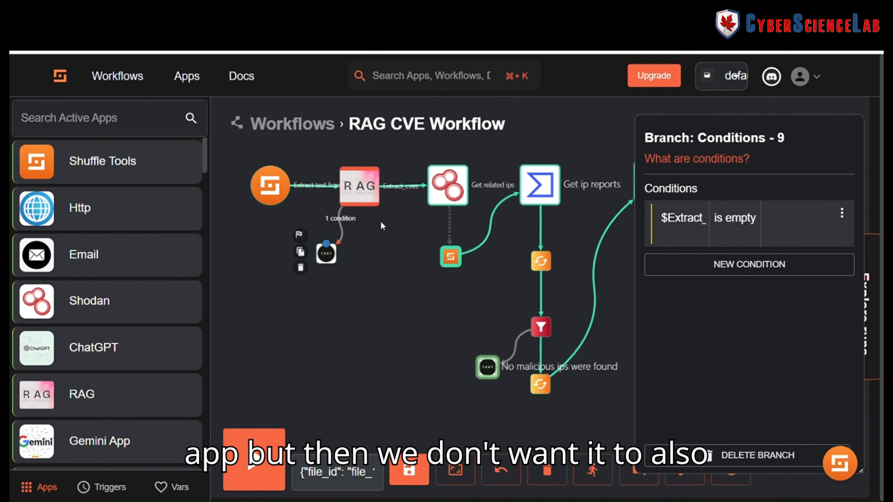
# - Start a condition on the branch from RAG to Shodan with source $Extract_cves.body.cve and operator "is empty"
pyautogui.click(404, 187)
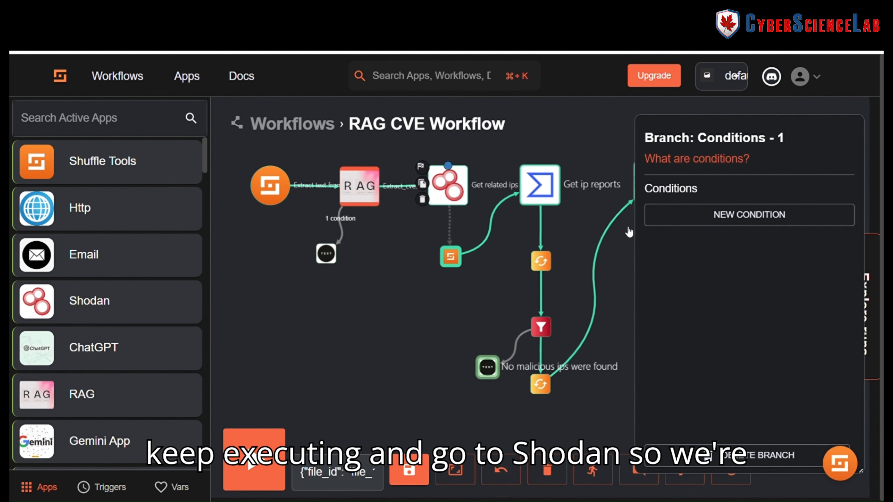
pyautogui.click(733, 219)
pyautogui.click(367, 283)
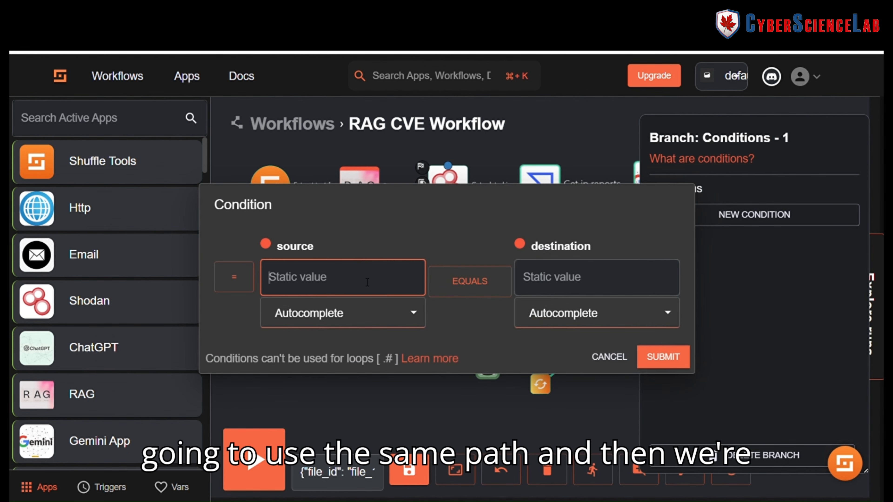
pyautogui.hotkey('ctrl', 'v')
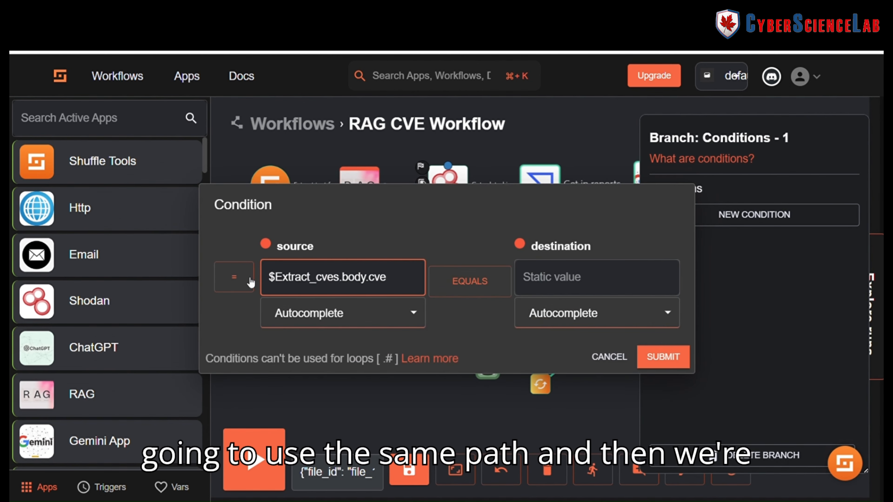
pyautogui.click(458, 281)
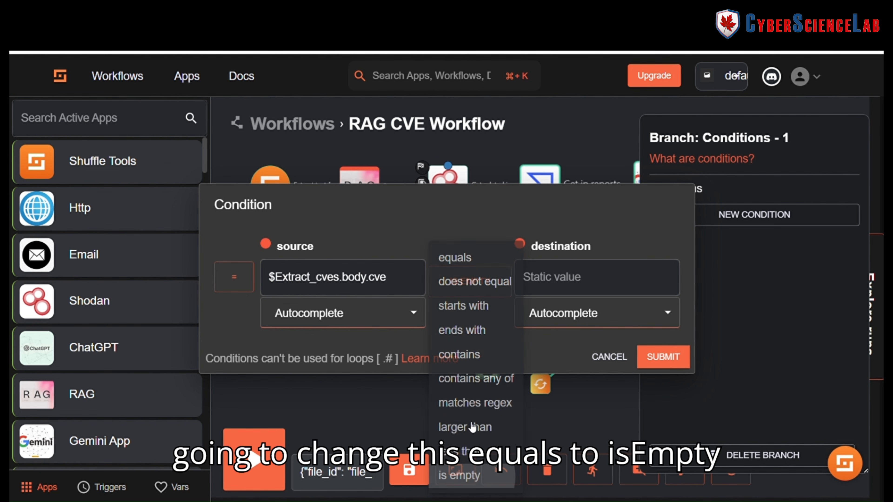
pyautogui.click(468, 475)
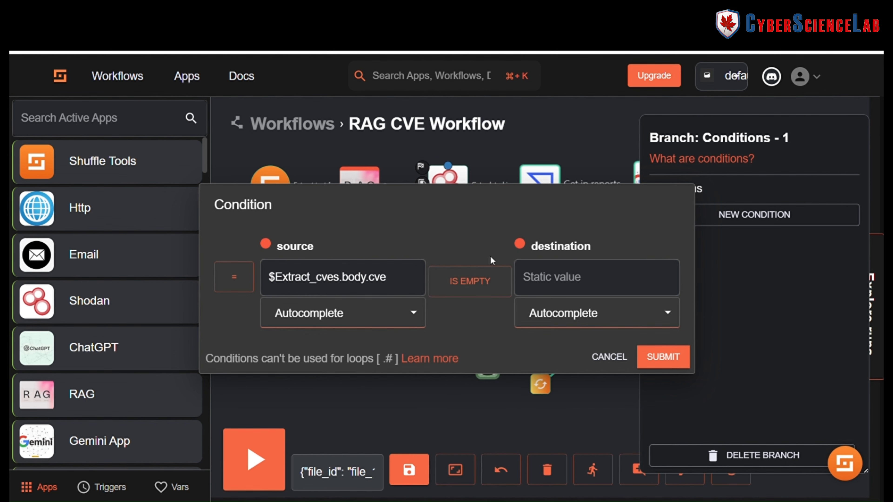
# - Invert the RAG-to-Shodan condition to its opposite, submit it and reopen it for review
pyautogui.click(235, 284)
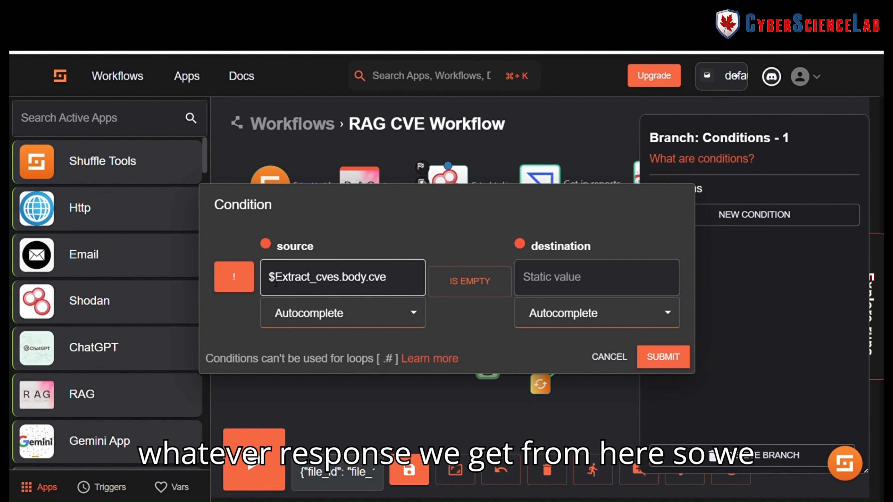
pyautogui.moveTo(276, 281); pyautogui.dragTo(412, 286)
pyautogui.click(662, 356)
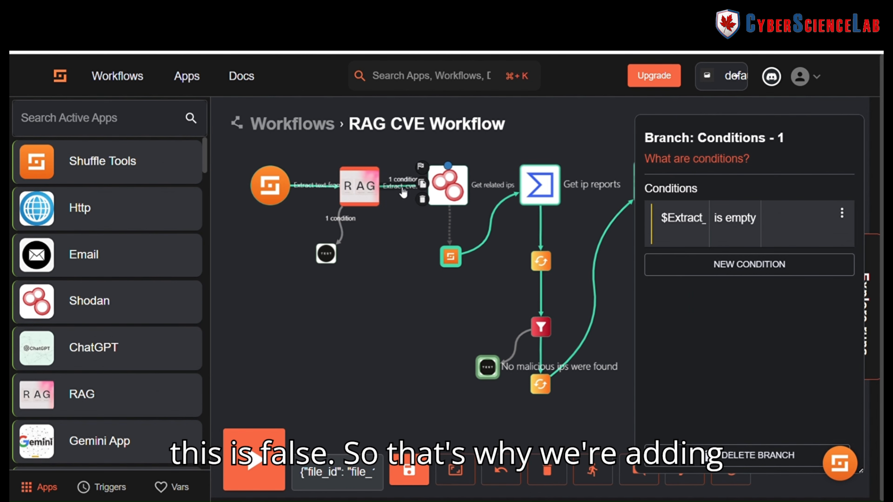
pyautogui.click(678, 221)
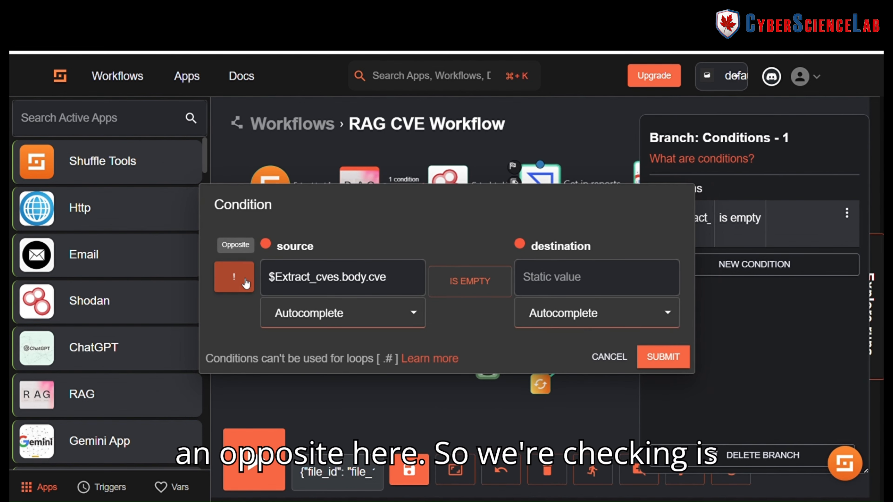
# - Check the source path of the inverted RAG-to-Shodan condition, submit it and close the branch settings
pyautogui.moveTo(276, 280); pyautogui.dragTo(408, 282)
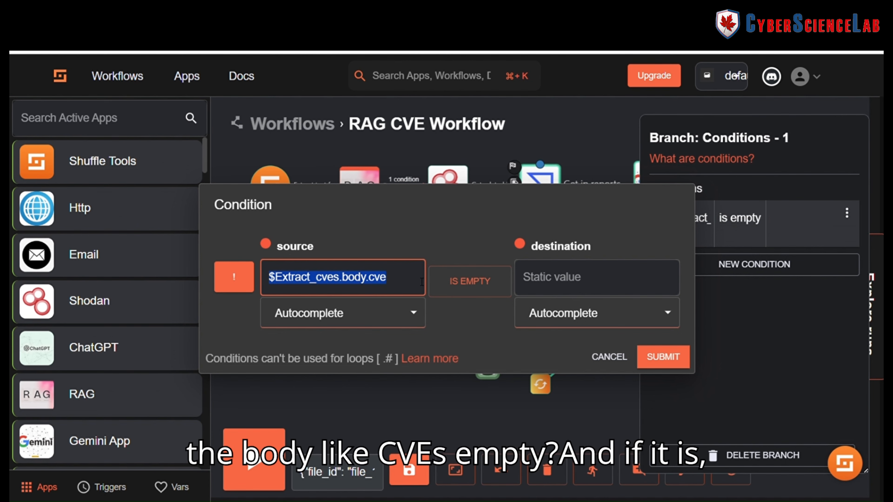
pyautogui.click(410, 283)
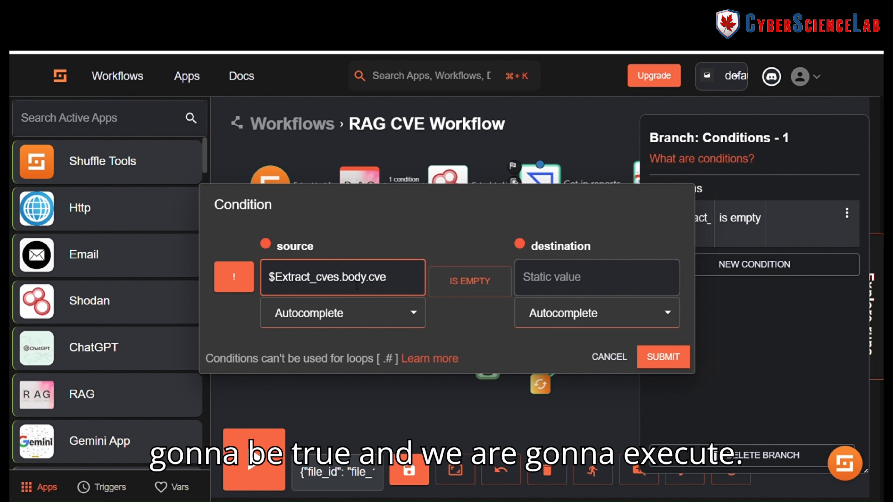
pyautogui.click(690, 357)
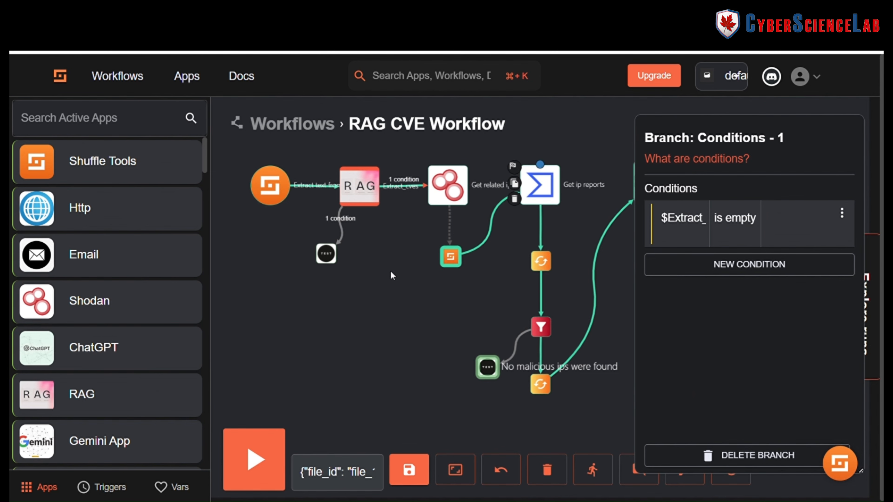
pyautogui.click(383, 259)
pyautogui.moveTo(418, 322); pyautogui.dragTo(396, 320)
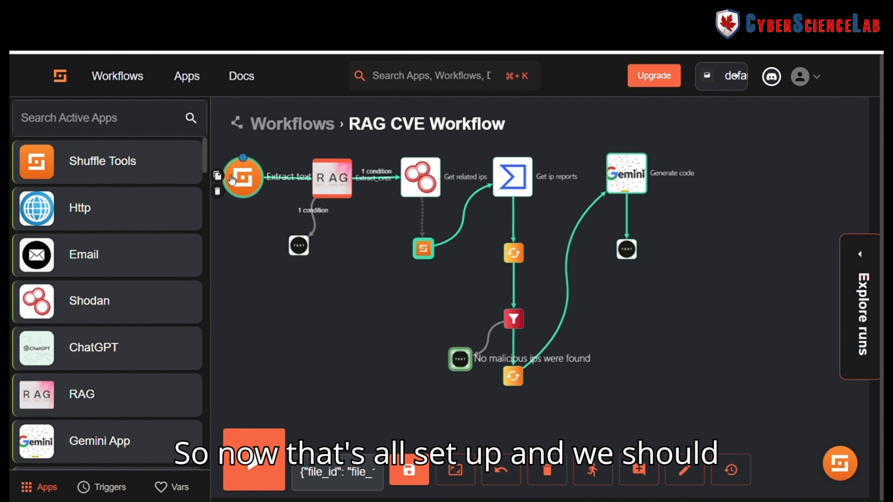
pyautogui.click(249, 186)
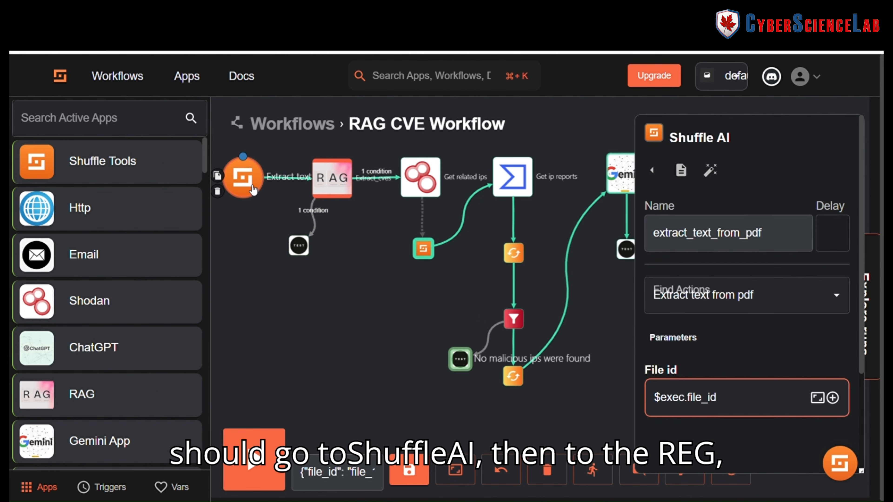
pyautogui.click(245, 241)
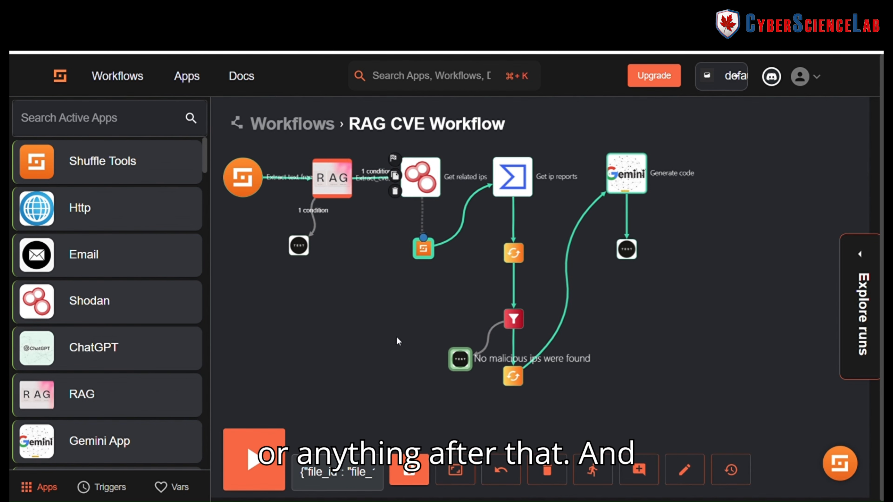
pyautogui.click(424, 254)
pyautogui.click(371, 316)
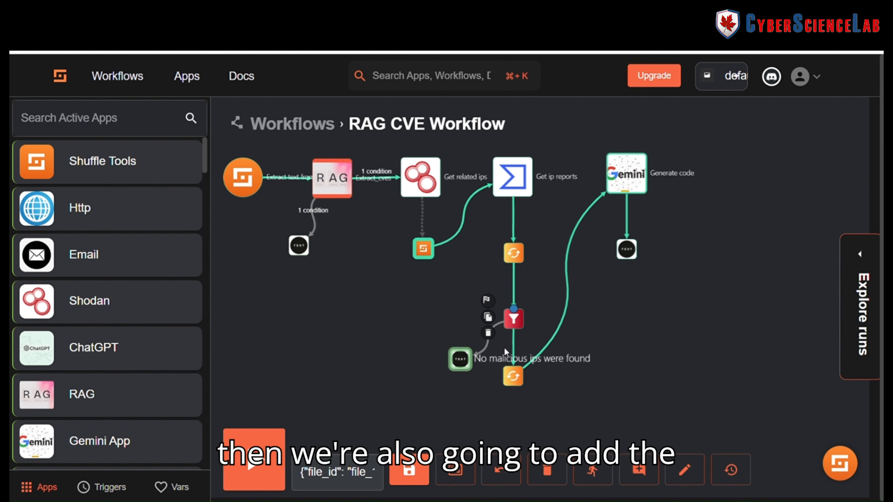
# - Expand the filter malicious ips results in the run details to check the path of the valid array
pyautogui.click(861, 313)
pyautogui.scroll(-12, 720, 333)
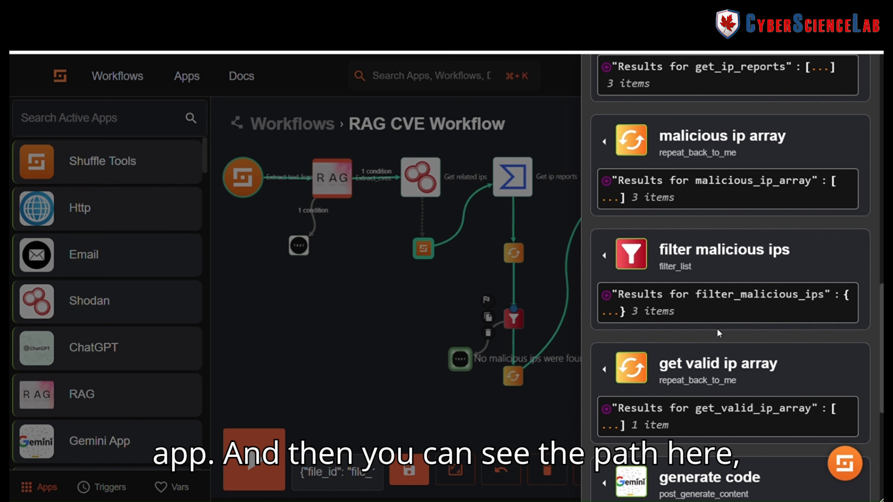
pyautogui.click(835, 299)
pyautogui.scroll(-2, 768, 303)
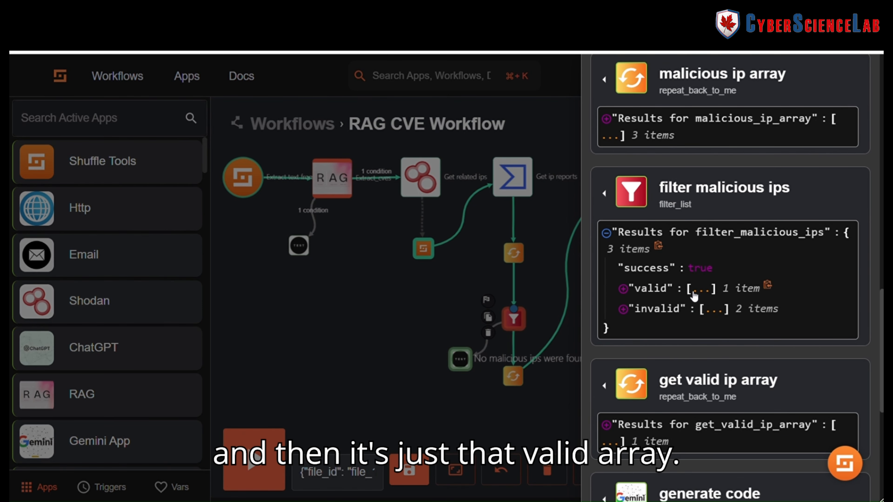
pyautogui.click(423, 335)
# - Add an "is empty" condition with source $filter_malicious_ips.valid to the branch from the malicious IP filter to the no-malicious-IPs Testing node
pyautogui.click(485, 346)
pyautogui.click(754, 214)
pyautogui.click(343, 278)
pyautogui.write('$filter_malicious_ips.valid')
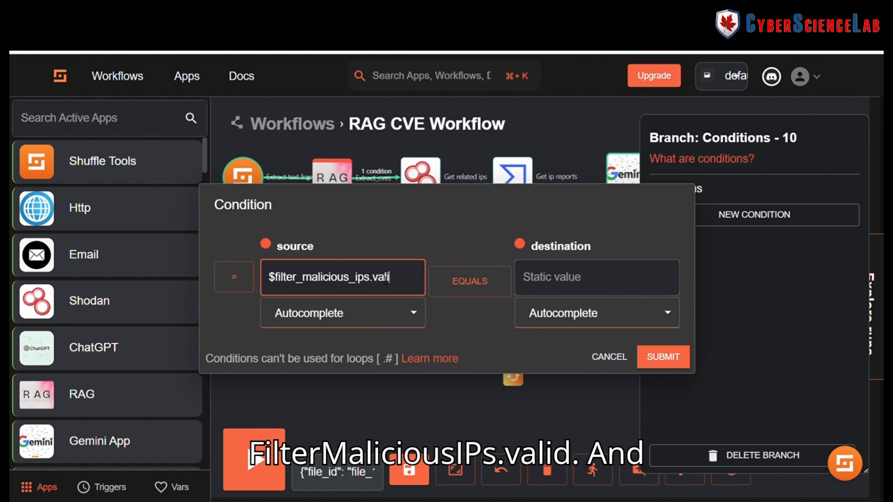
pyautogui.click(478, 285)
pyautogui.click(477, 476)
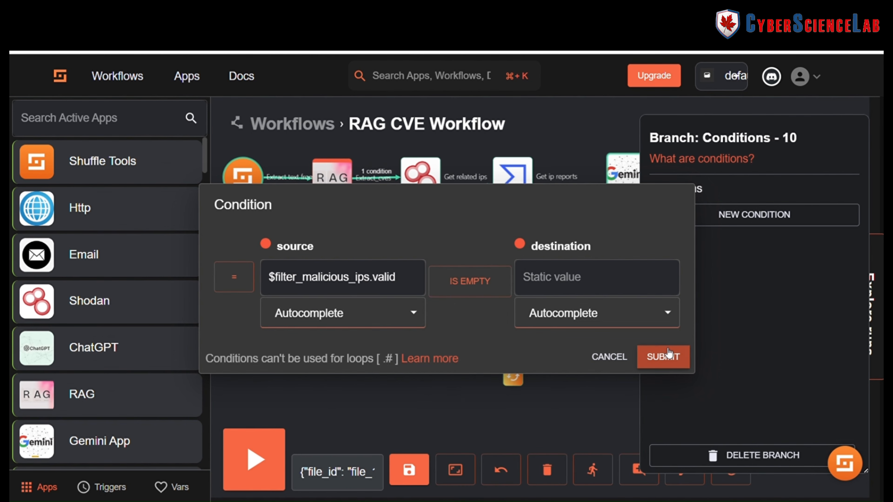
pyautogui.click(662, 357)
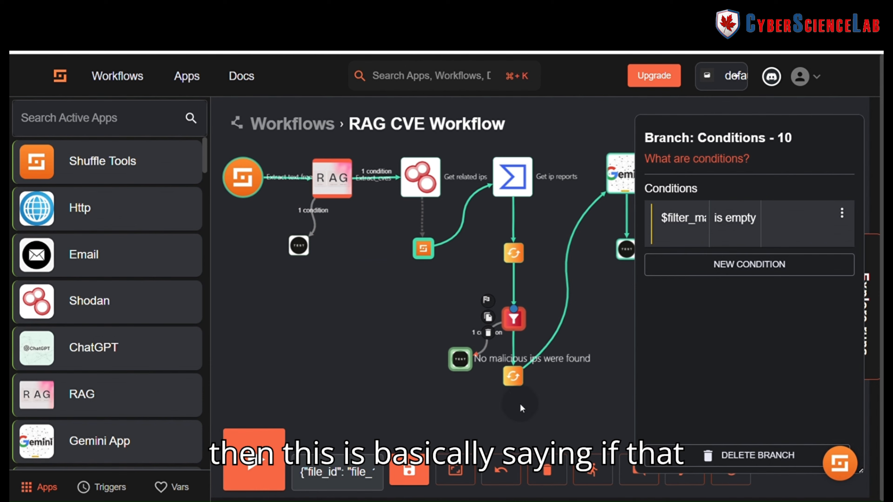
pyautogui.click(520, 404)
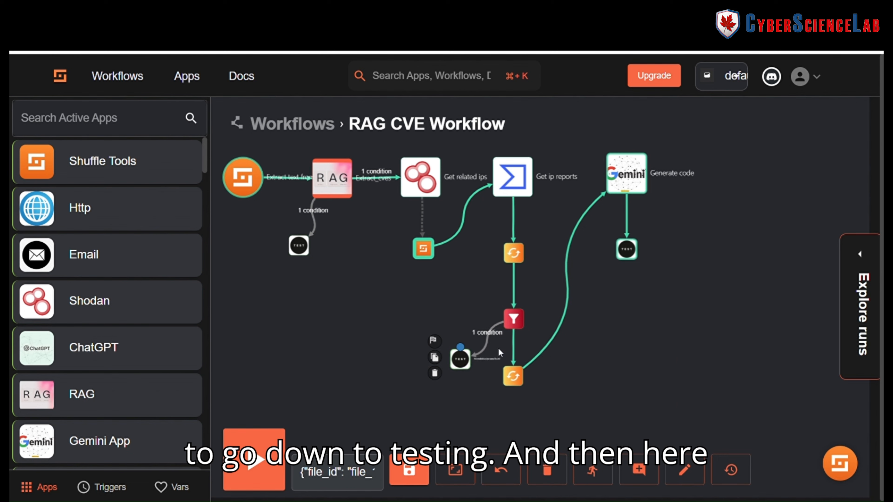
# - Add an inverted "is empty" condition with source $filter_malicious_ips.valid to the branch from the malicious IP filter to get_valid_ip_array
pyautogui.click(486, 342)
pyautogui.click(733, 215)
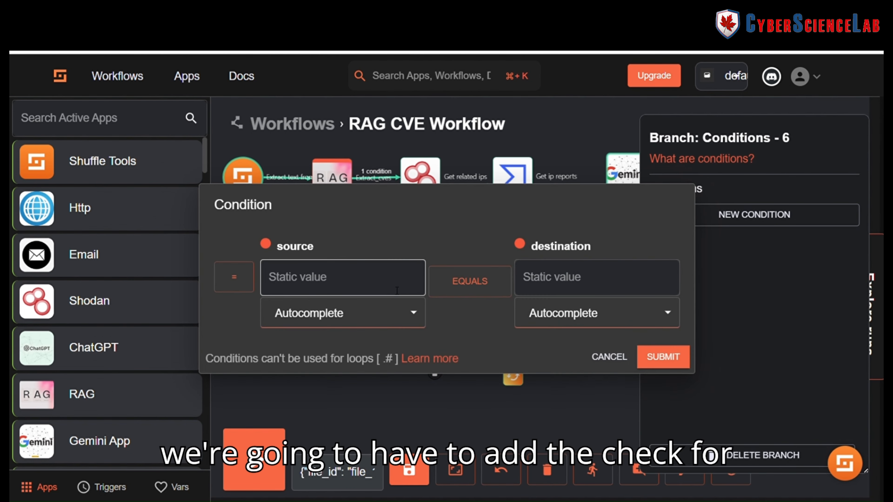
pyautogui.click(349, 313)
pyautogui.click(310, 330)
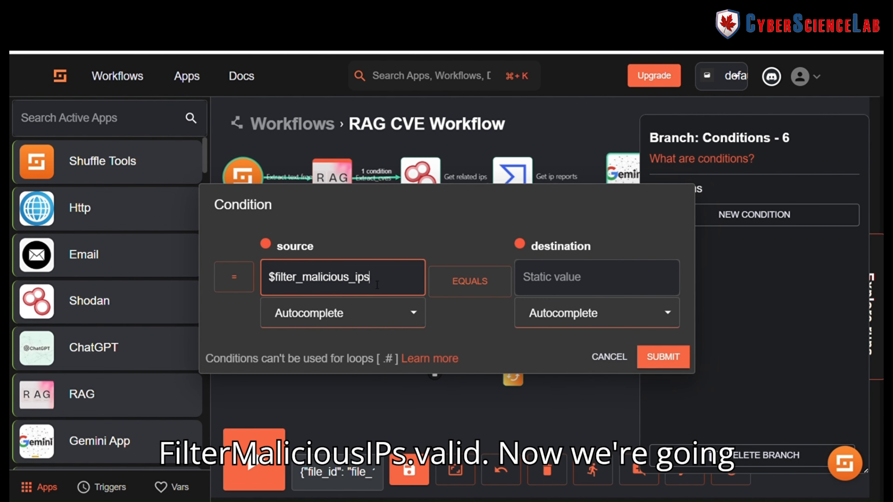
pyautogui.write('.valid')
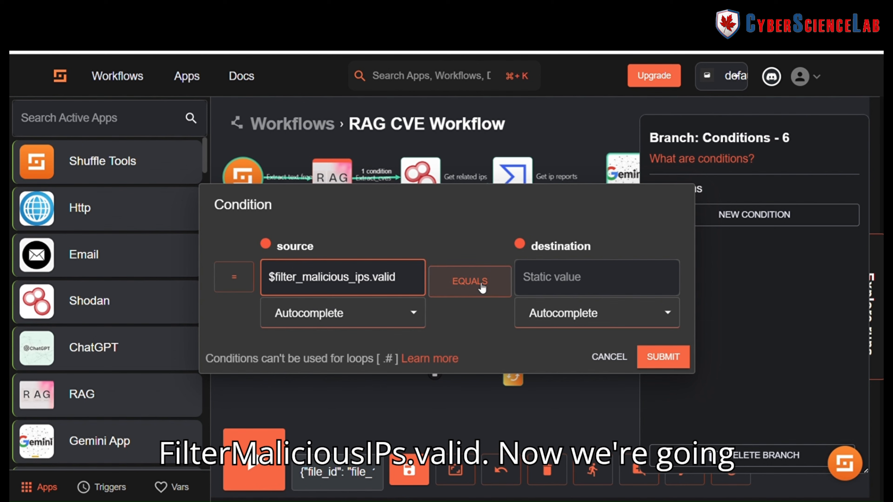
pyautogui.click(480, 287)
pyautogui.click(478, 475)
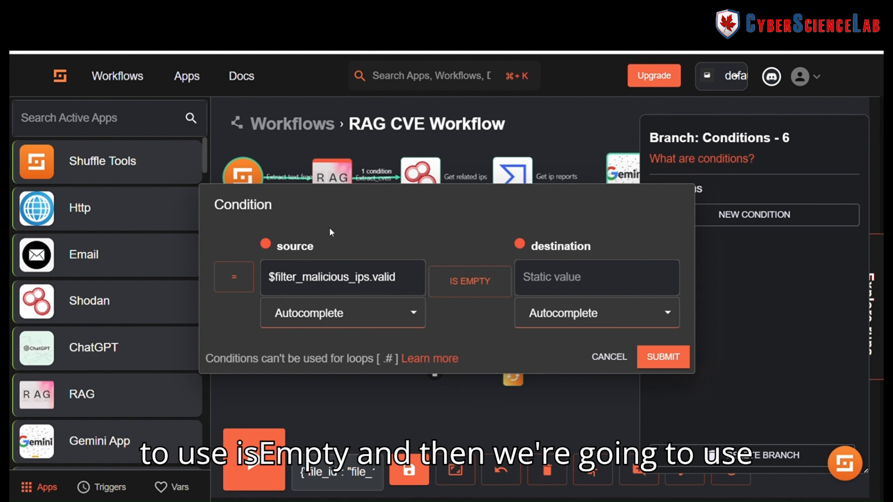
pyautogui.click(233, 292)
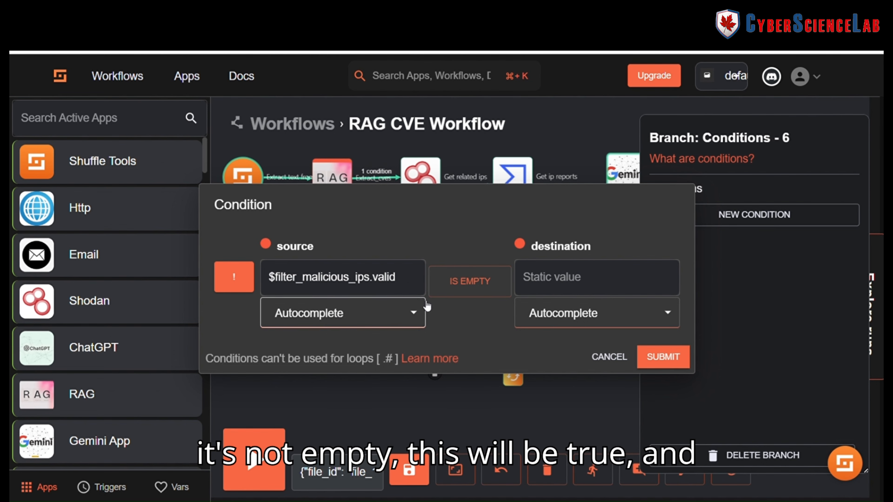
pyautogui.click(663, 357)
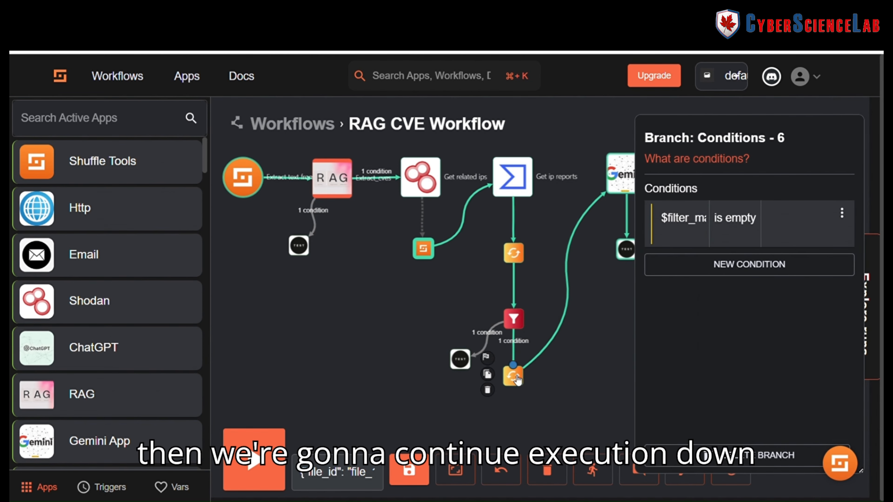
pyautogui.click(599, 386)
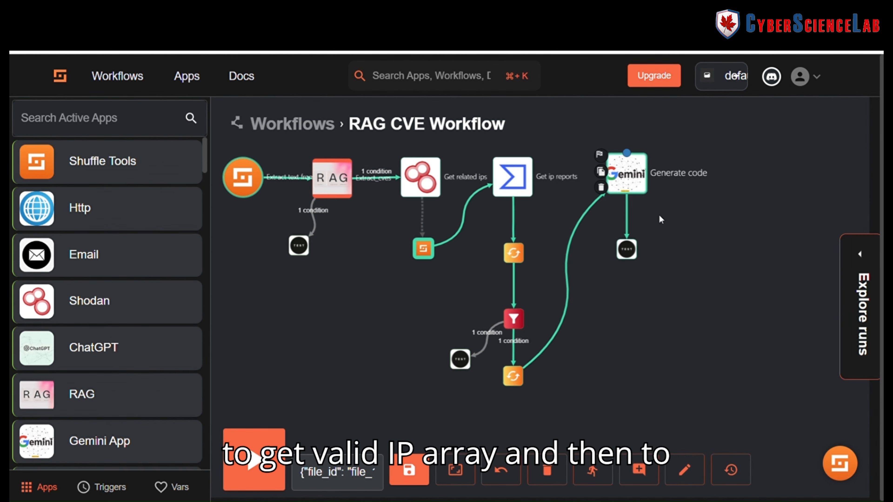
# - Run the workflow and review its action results through to the print code output
pyautogui.moveTo(602, 363); pyautogui.dragTo(647, 382)
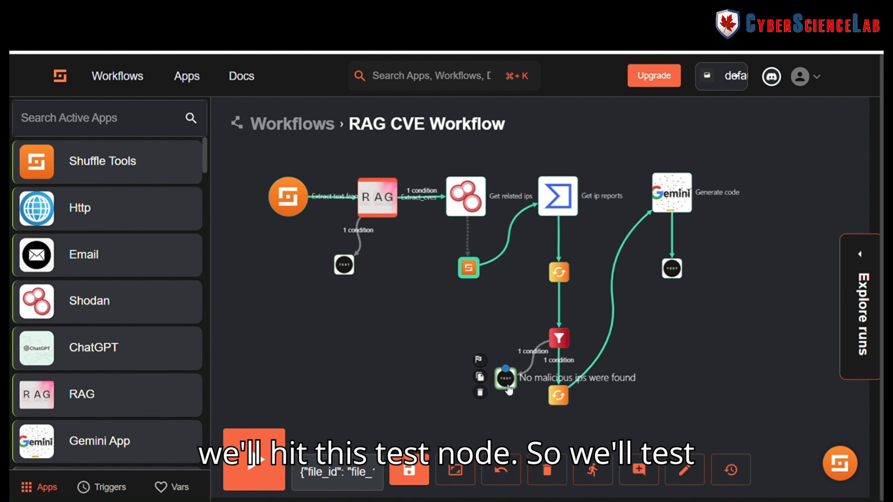
pyautogui.click(255, 462)
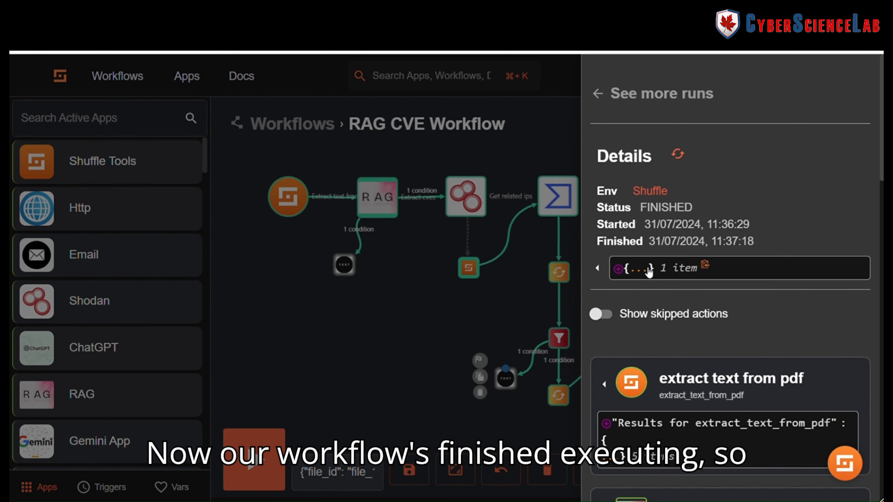
pyautogui.scroll(-10, 648, 272)
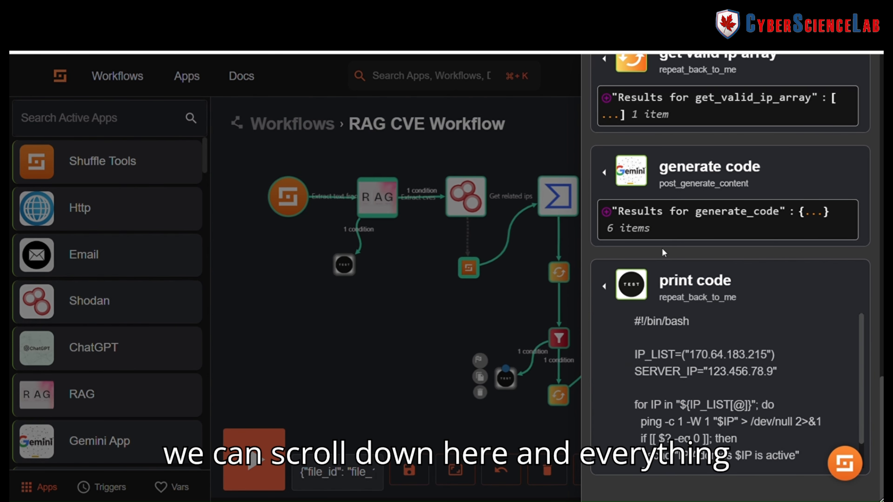
pyautogui.scroll(-2, 689, 411)
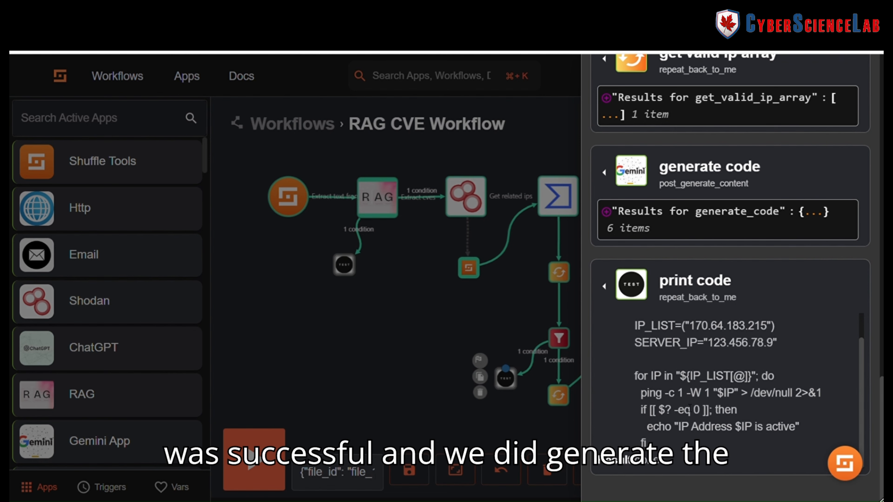
pyautogui.scroll(2, 688, 424)
pyautogui.scroll(15, 587, 301)
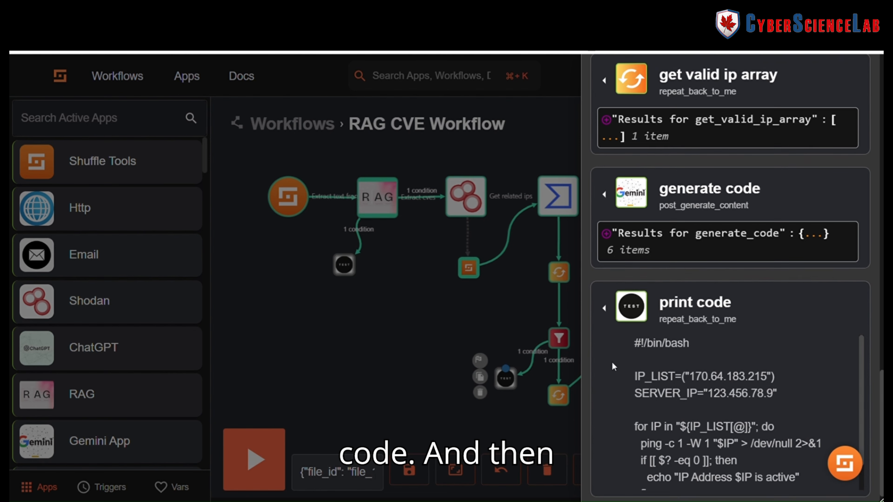
pyautogui.scroll(3, 587, 299)
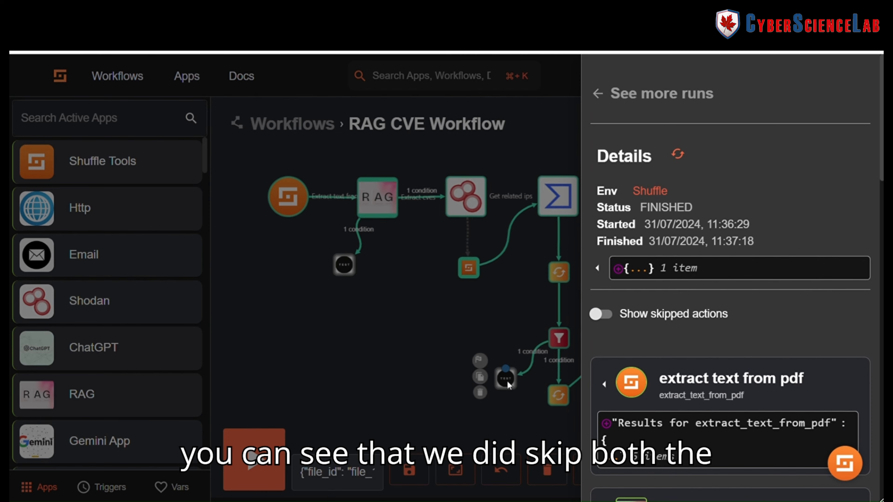
# - Check the run's action list for the two conditional Testing nodes and save the workflow
pyautogui.scroll(-8, 669, 382)
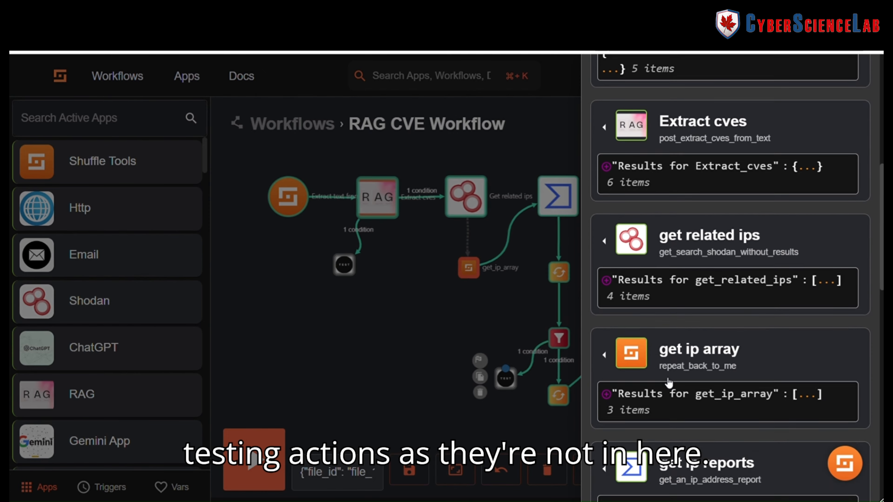
pyautogui.scroll(-20, 612, 286)
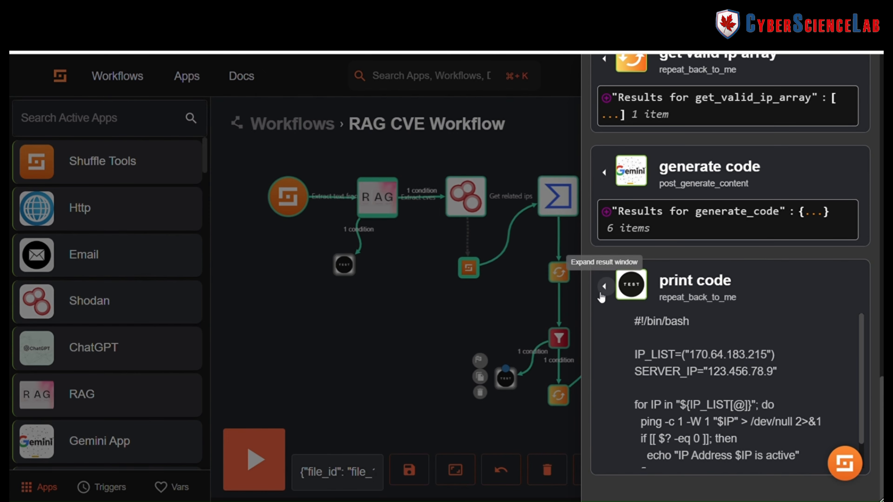
pyautogui.scroll(20, 596, 292)
pyautogui.click(379, 355)
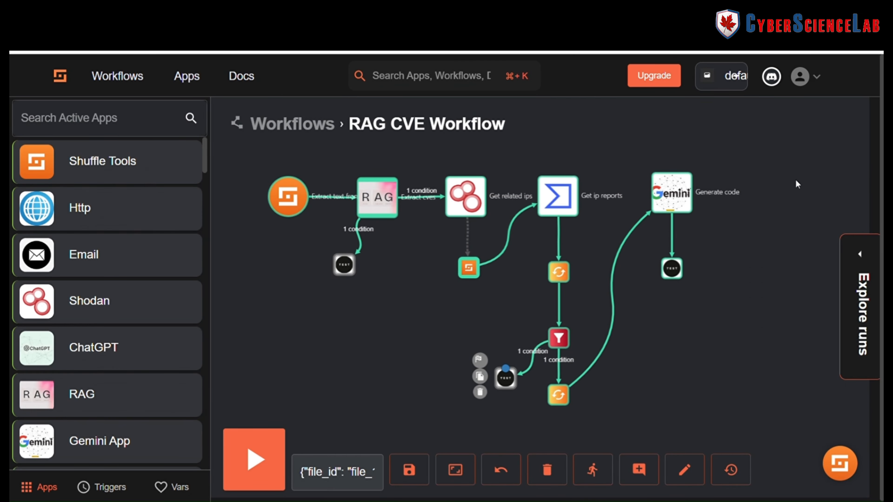
pyautogui.click(409, 470)
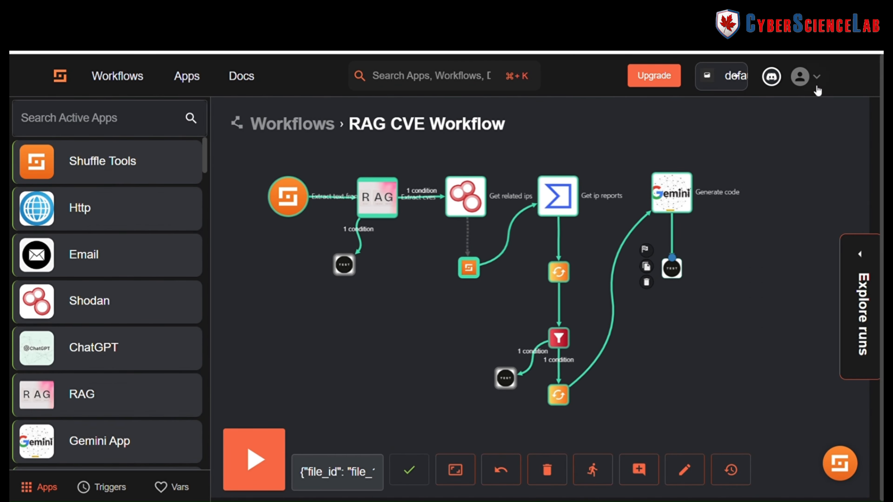